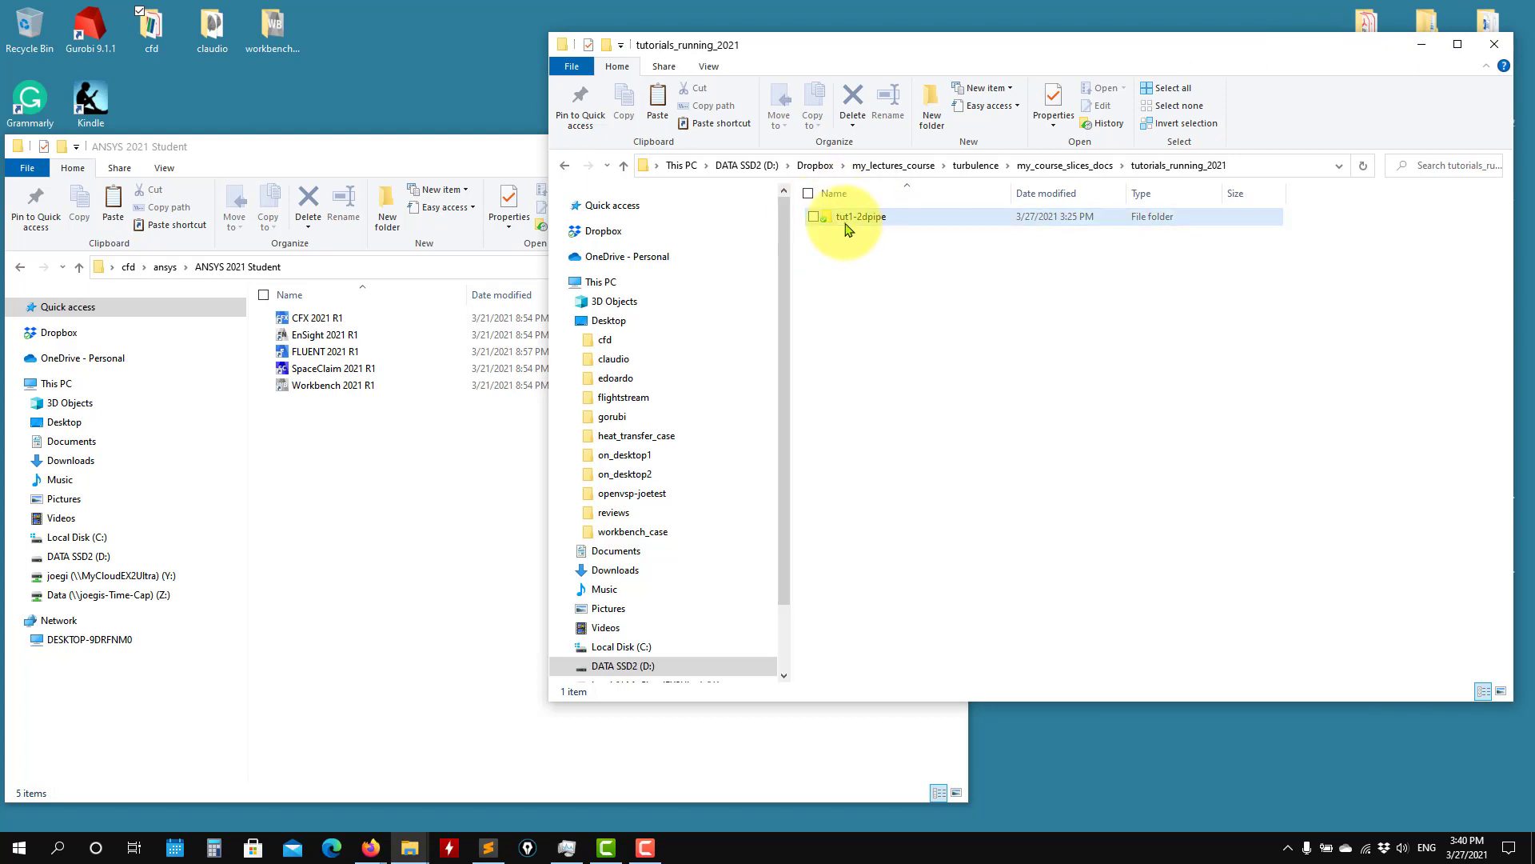
Open the workbench_case folder inside the tut1-2dpipe tutorial folder
double_click(852, 218)
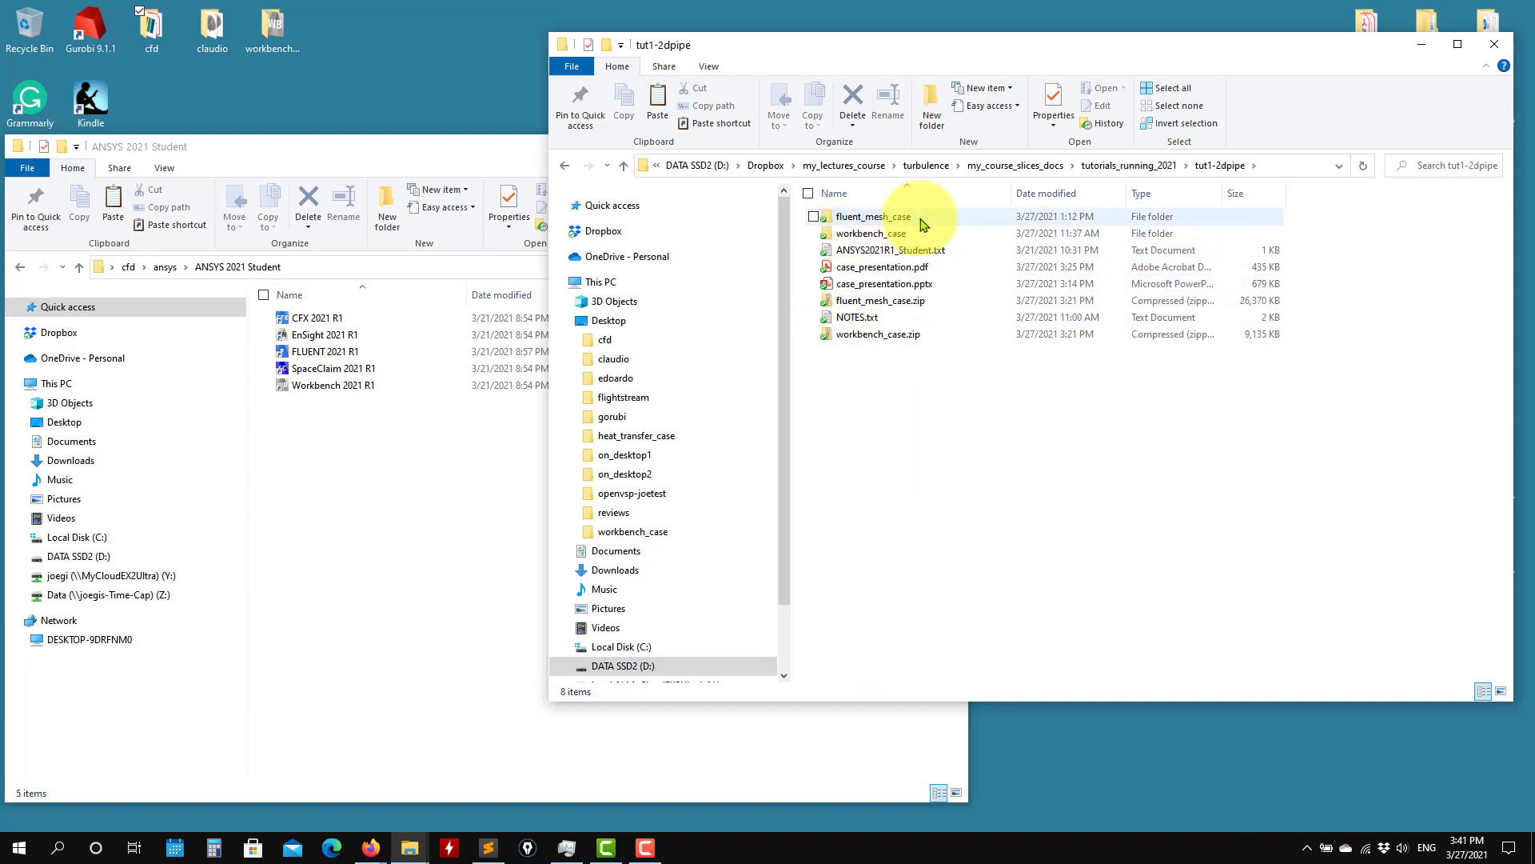
mouse_move(871, 232)
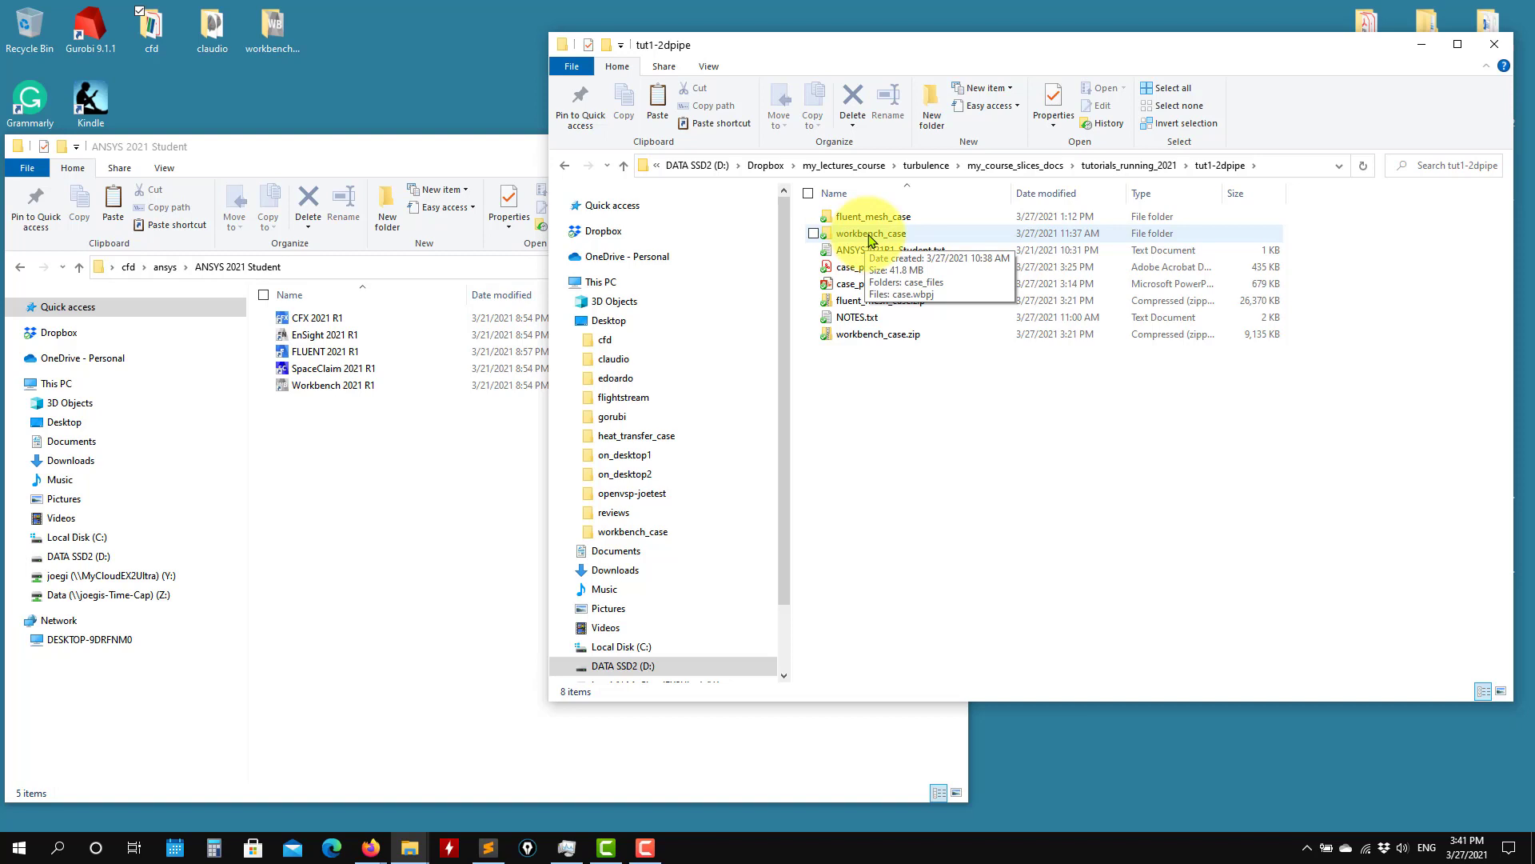
double_click(871, 237)
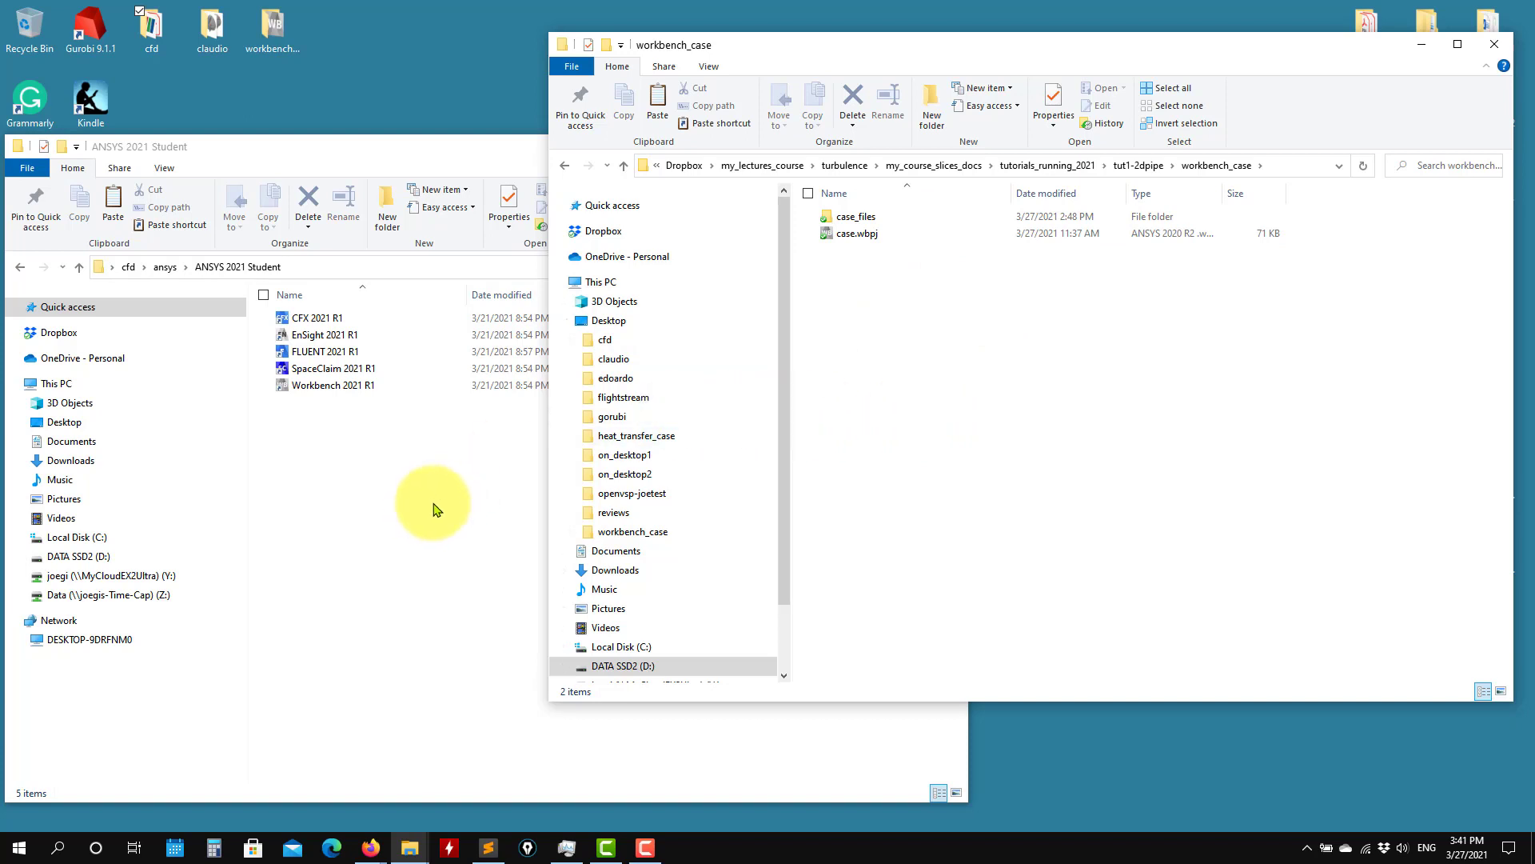
Launch Workbench 2021 R1 and close the ANSYS 2021 Student folder window
left_click(346, 387)
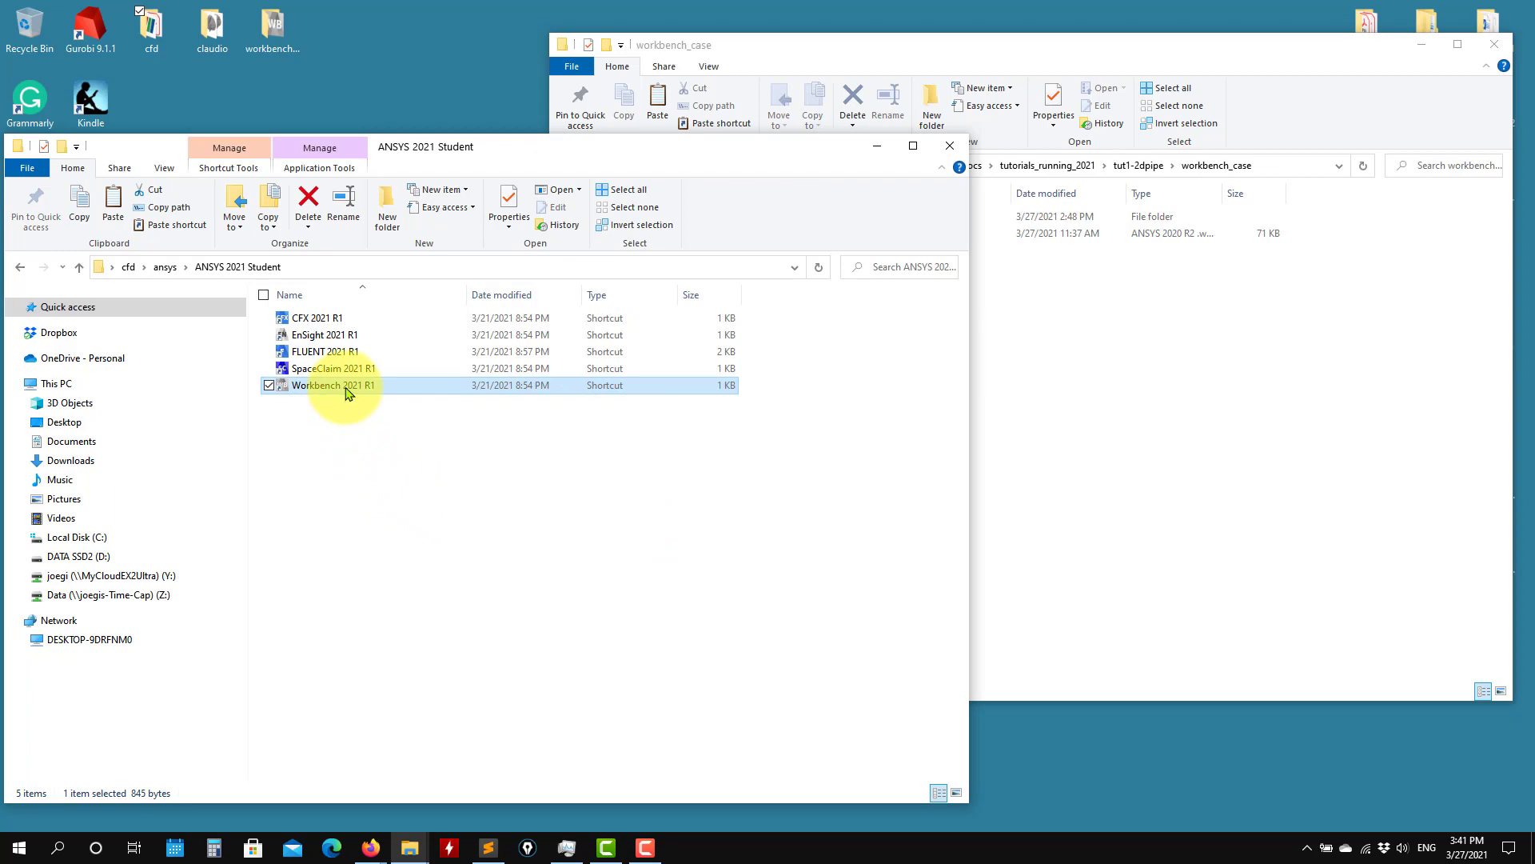
double_click(346, 388)
left_click(950, 146)
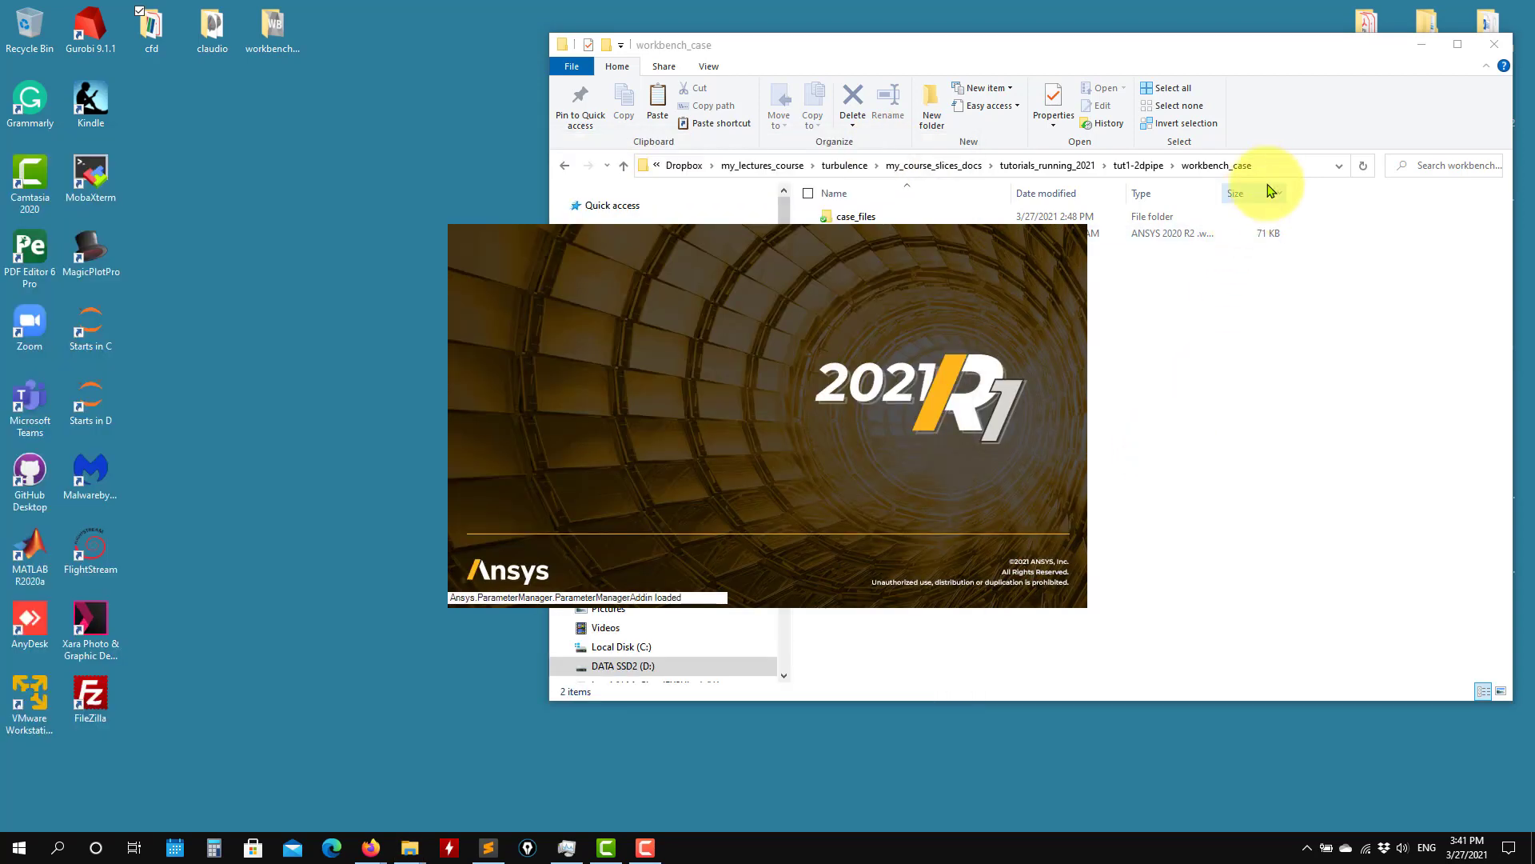
Show the full path of the workbench_case folder, and minimize its window
left_click(1269, 168)
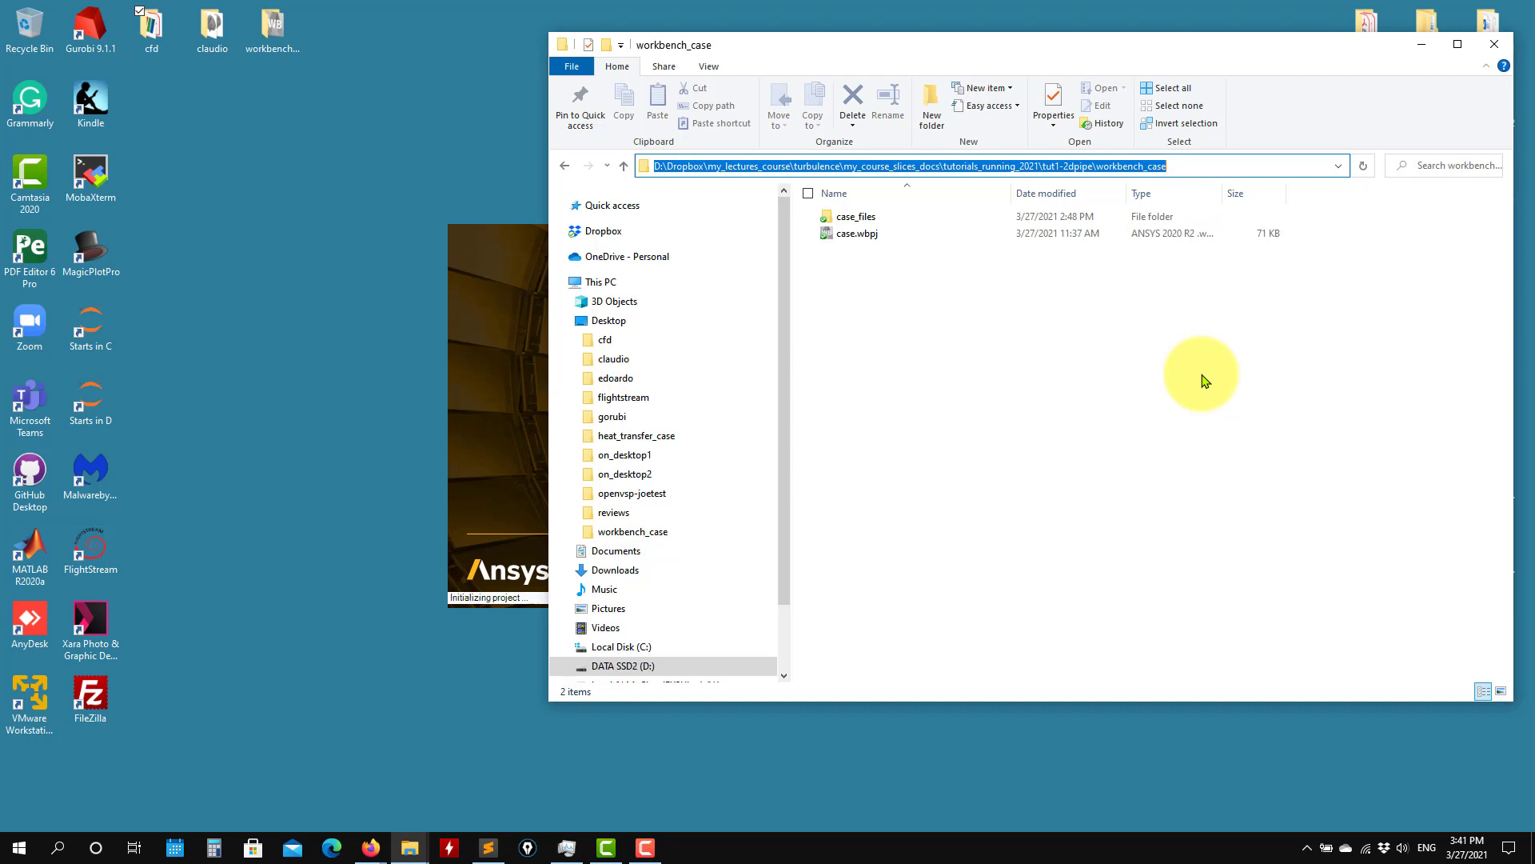
left_click(1205, 380)
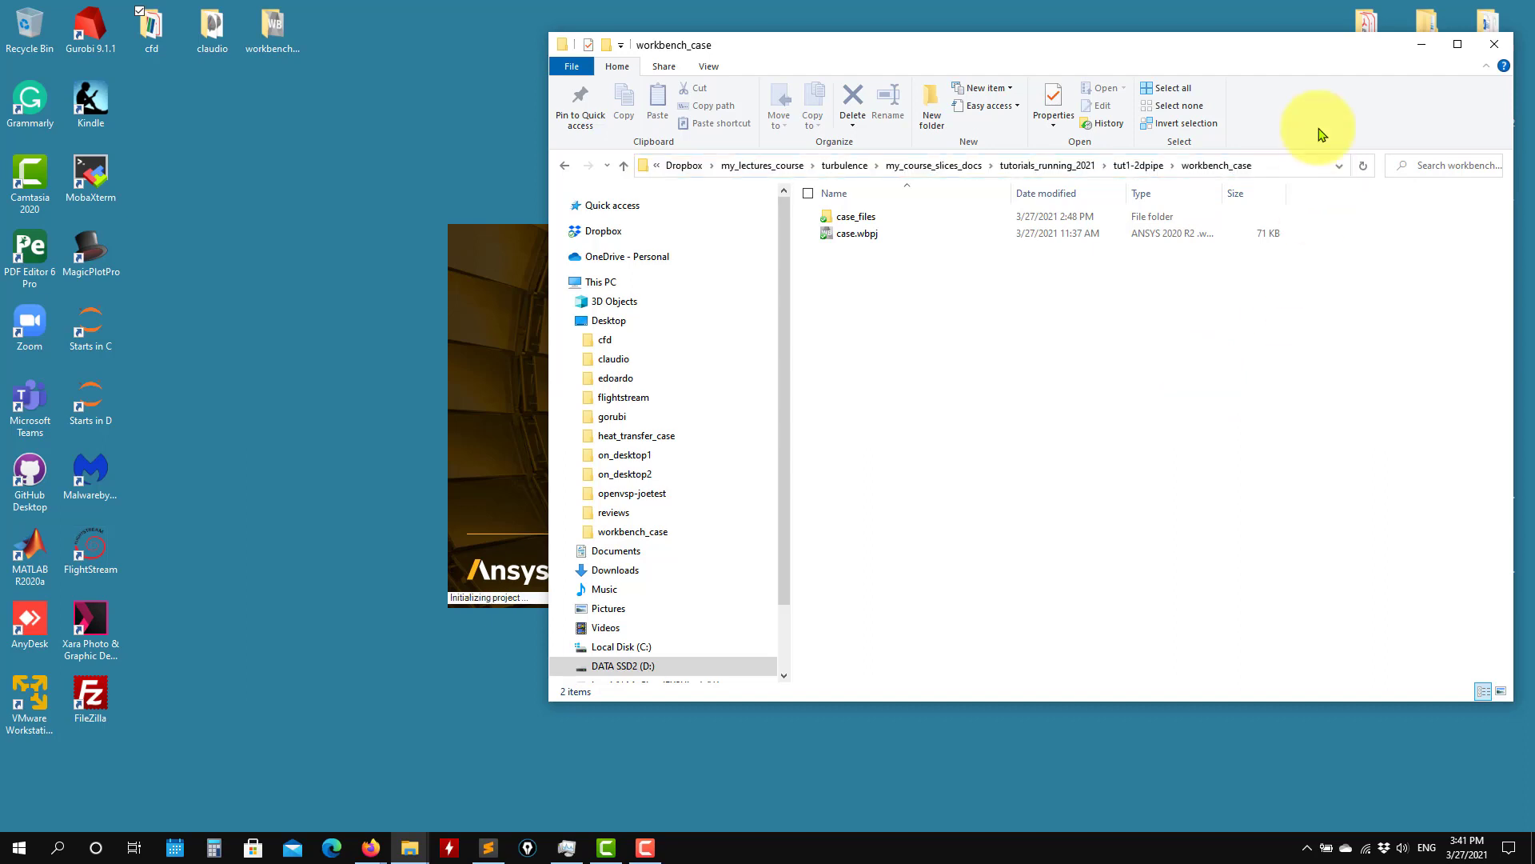
left_click(1422, 44)
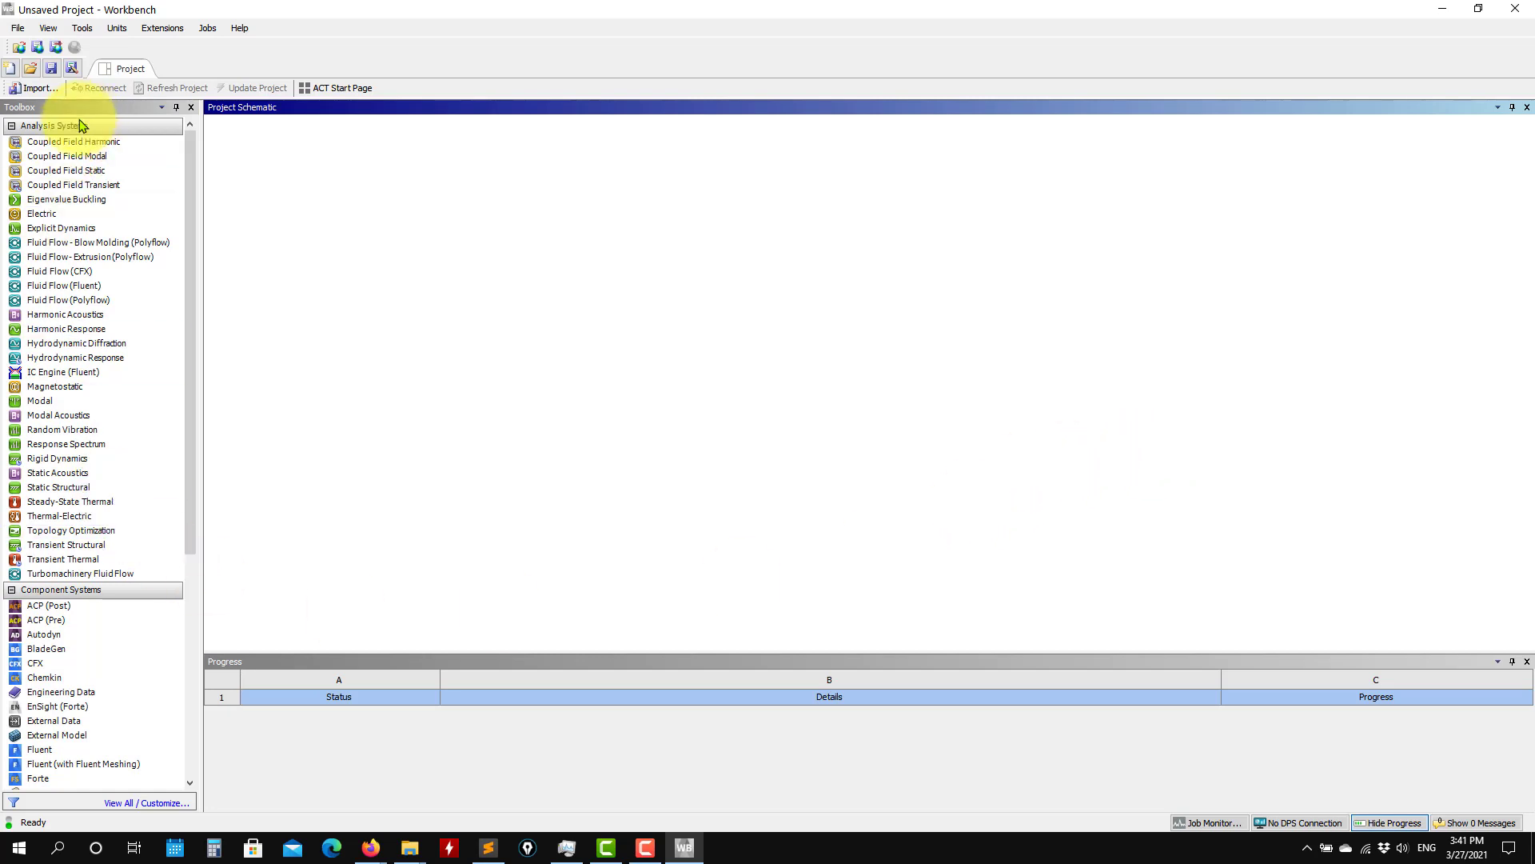
Add a Fluid Flow (Fluent) analysis system to the project schematic
left_click(101, 172)
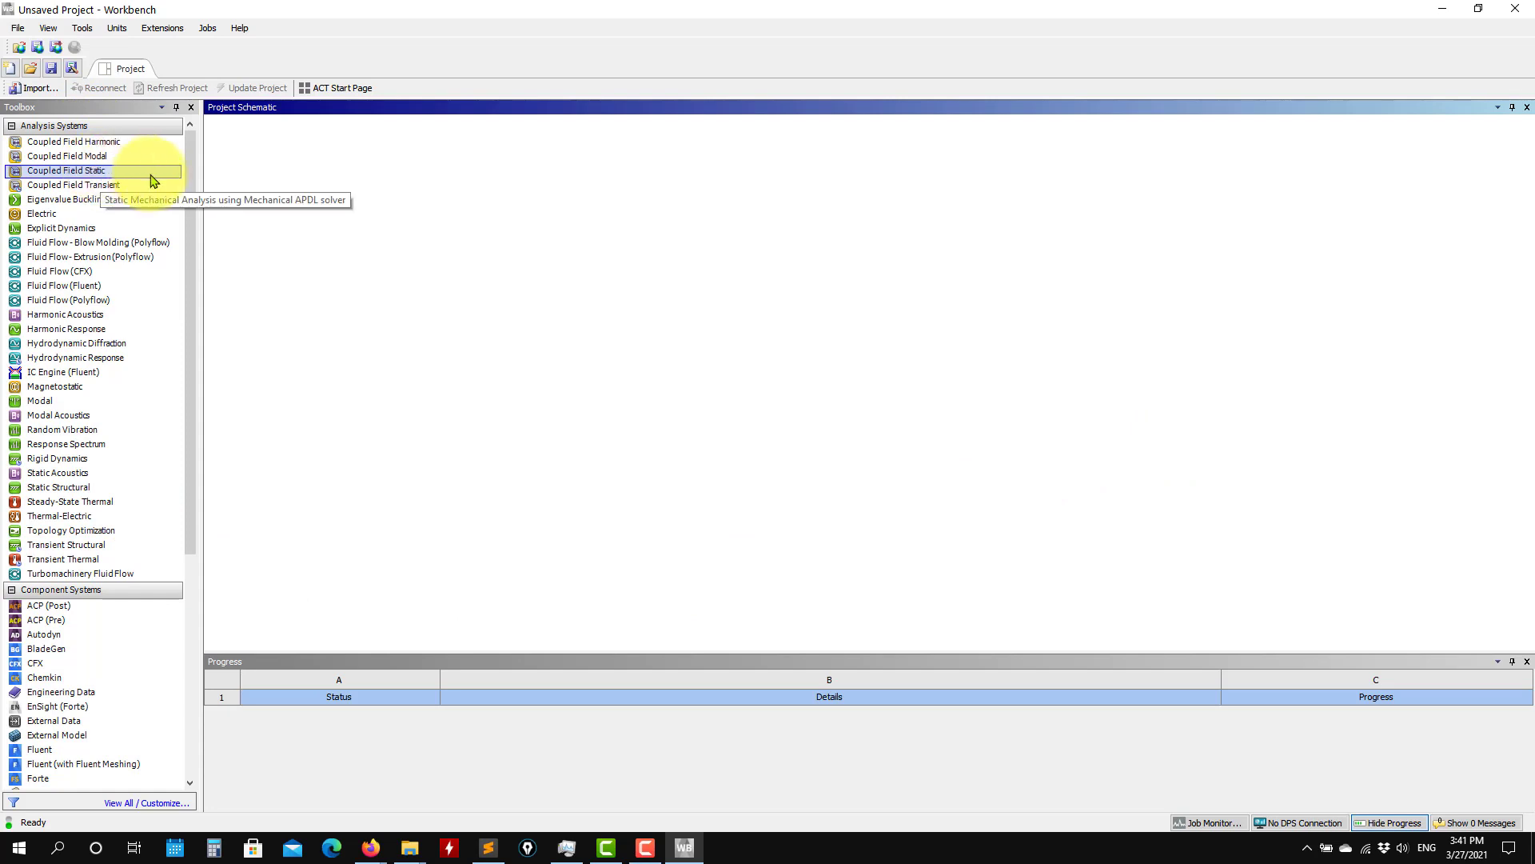
left_click(150, 200)
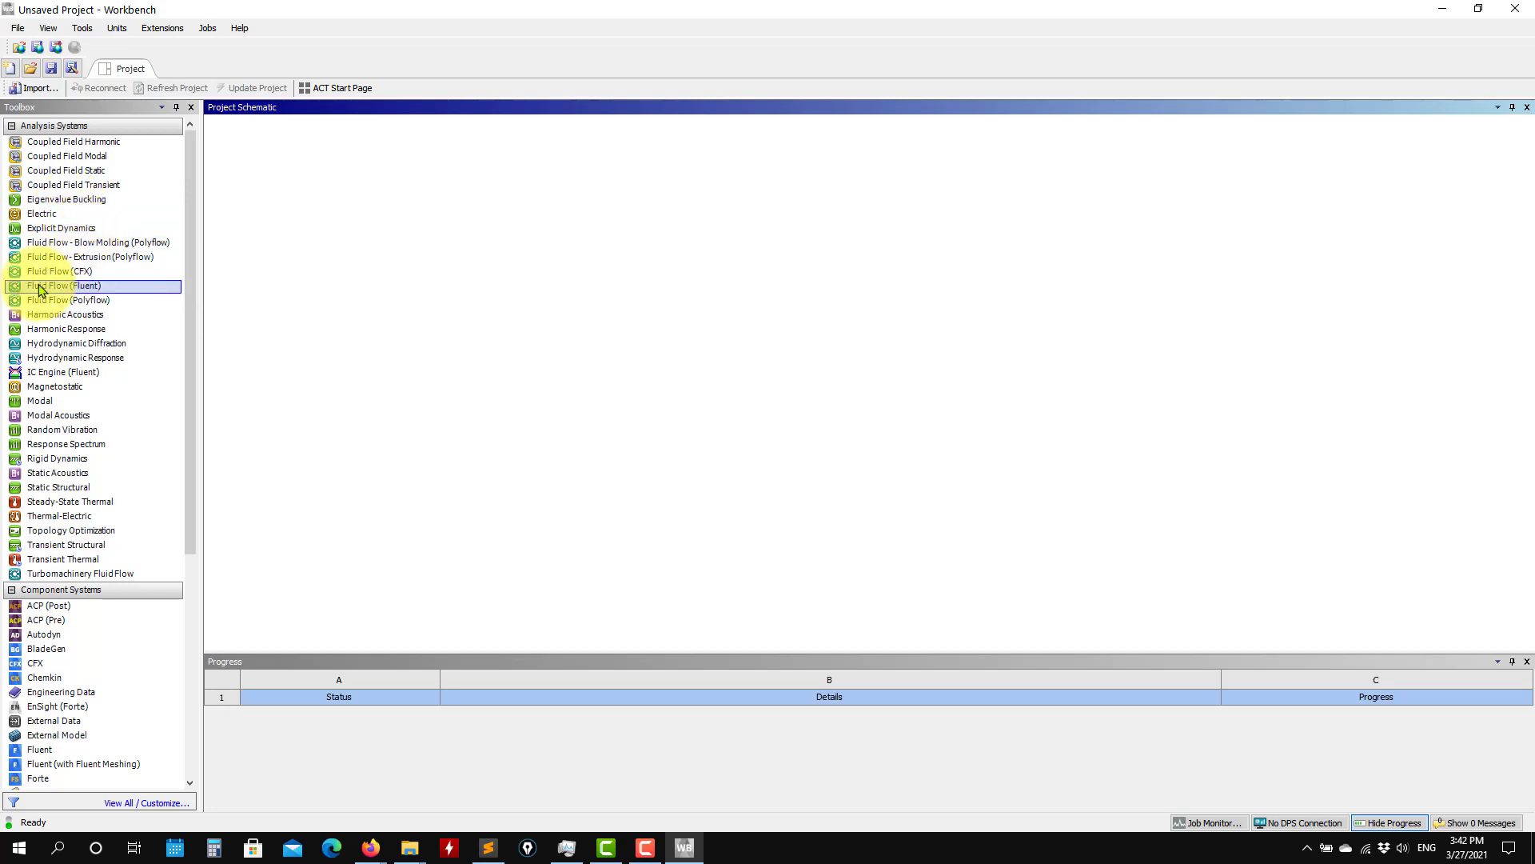
left_click_drag(45, 287, 329, 186)
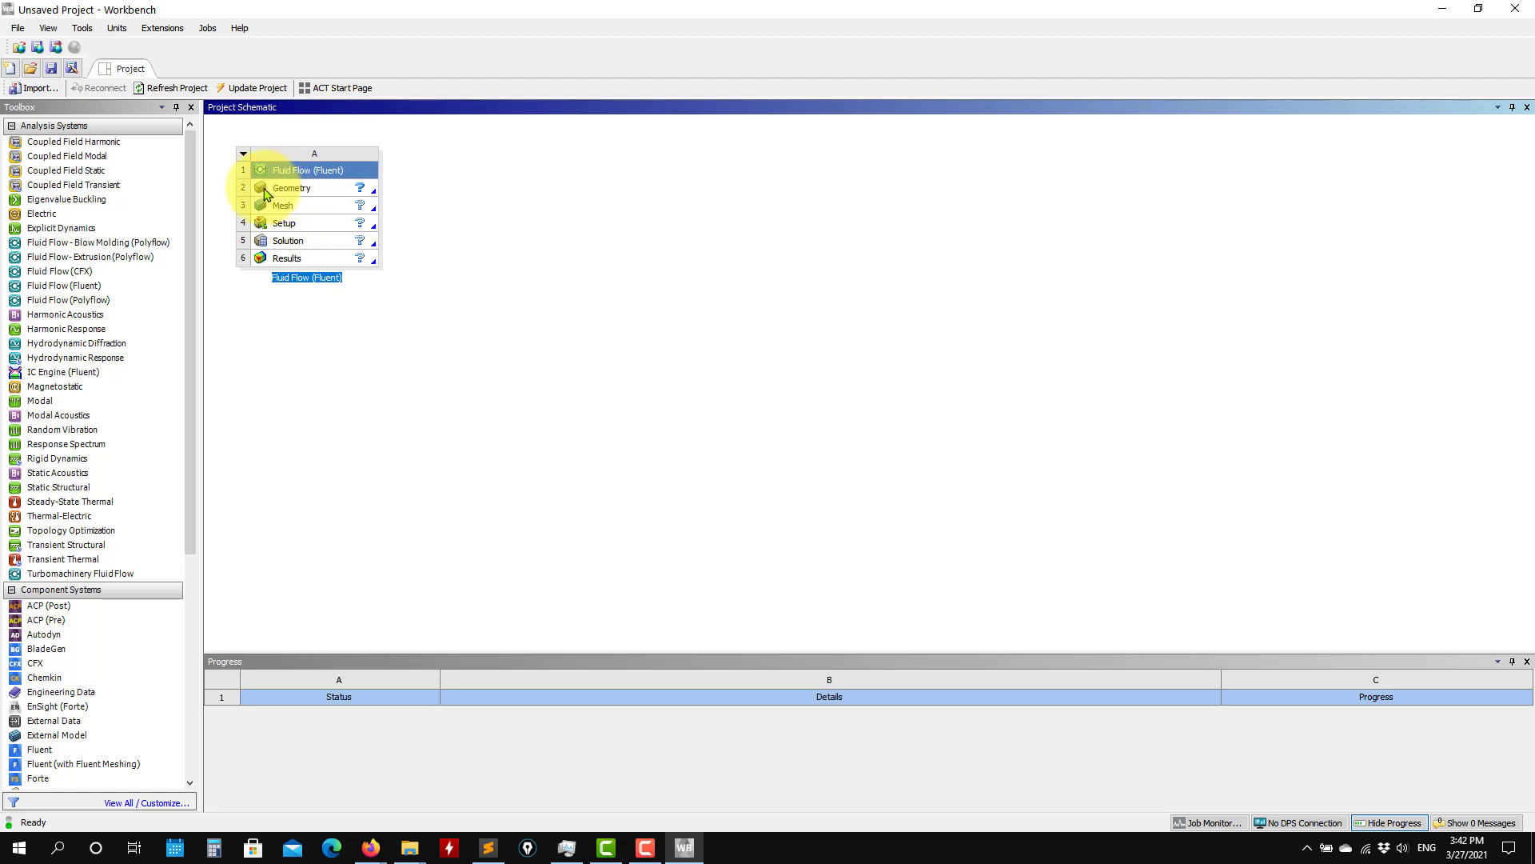
Delete the Fluid Flow (Fluent) system from the project schematic
left_click(245, 158)
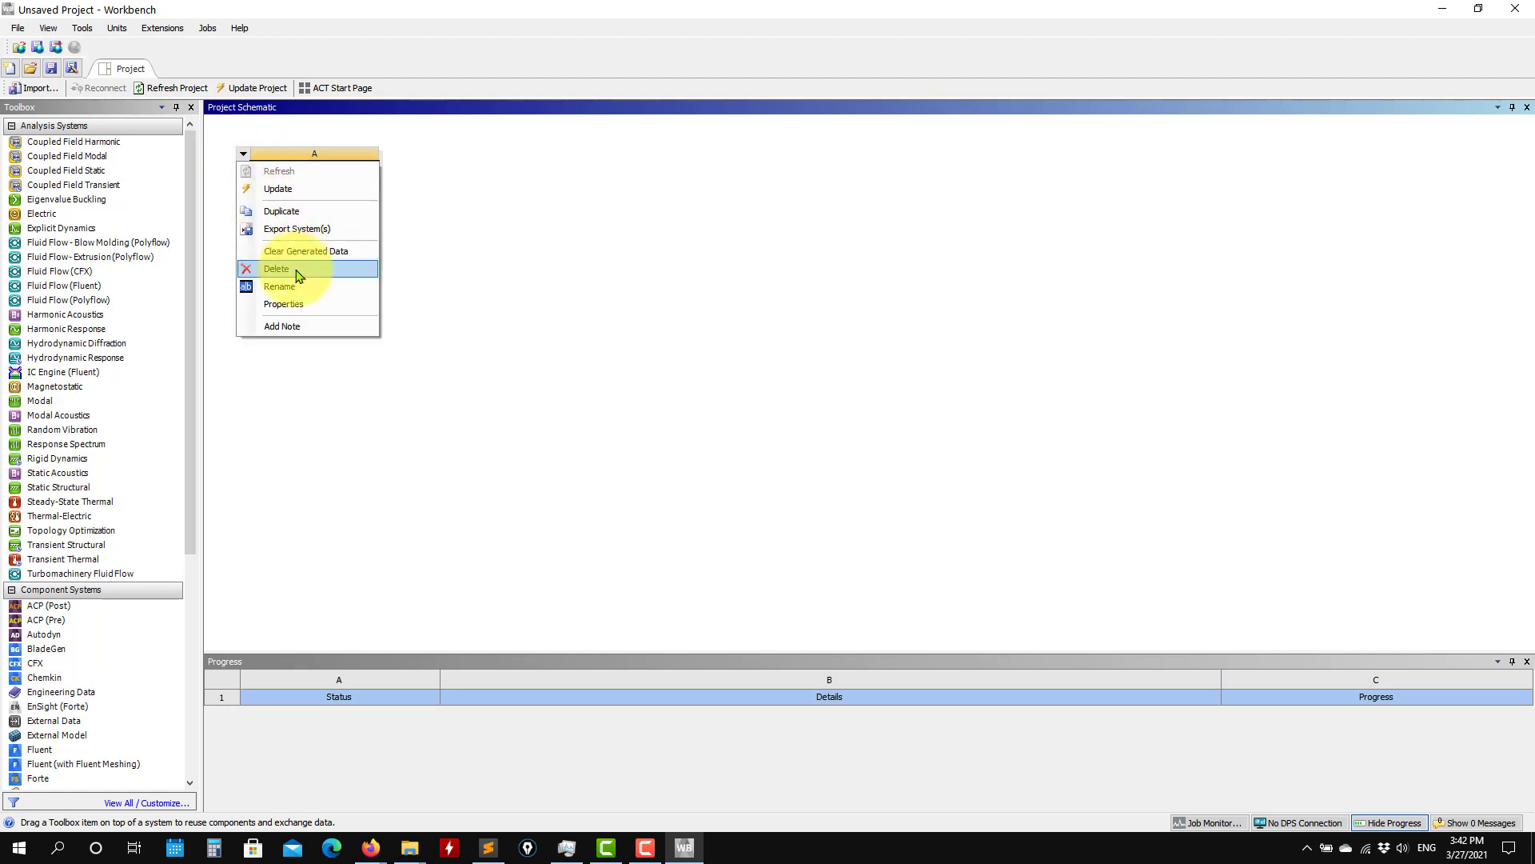
left_click(294, 279)
left_click(789, 449)
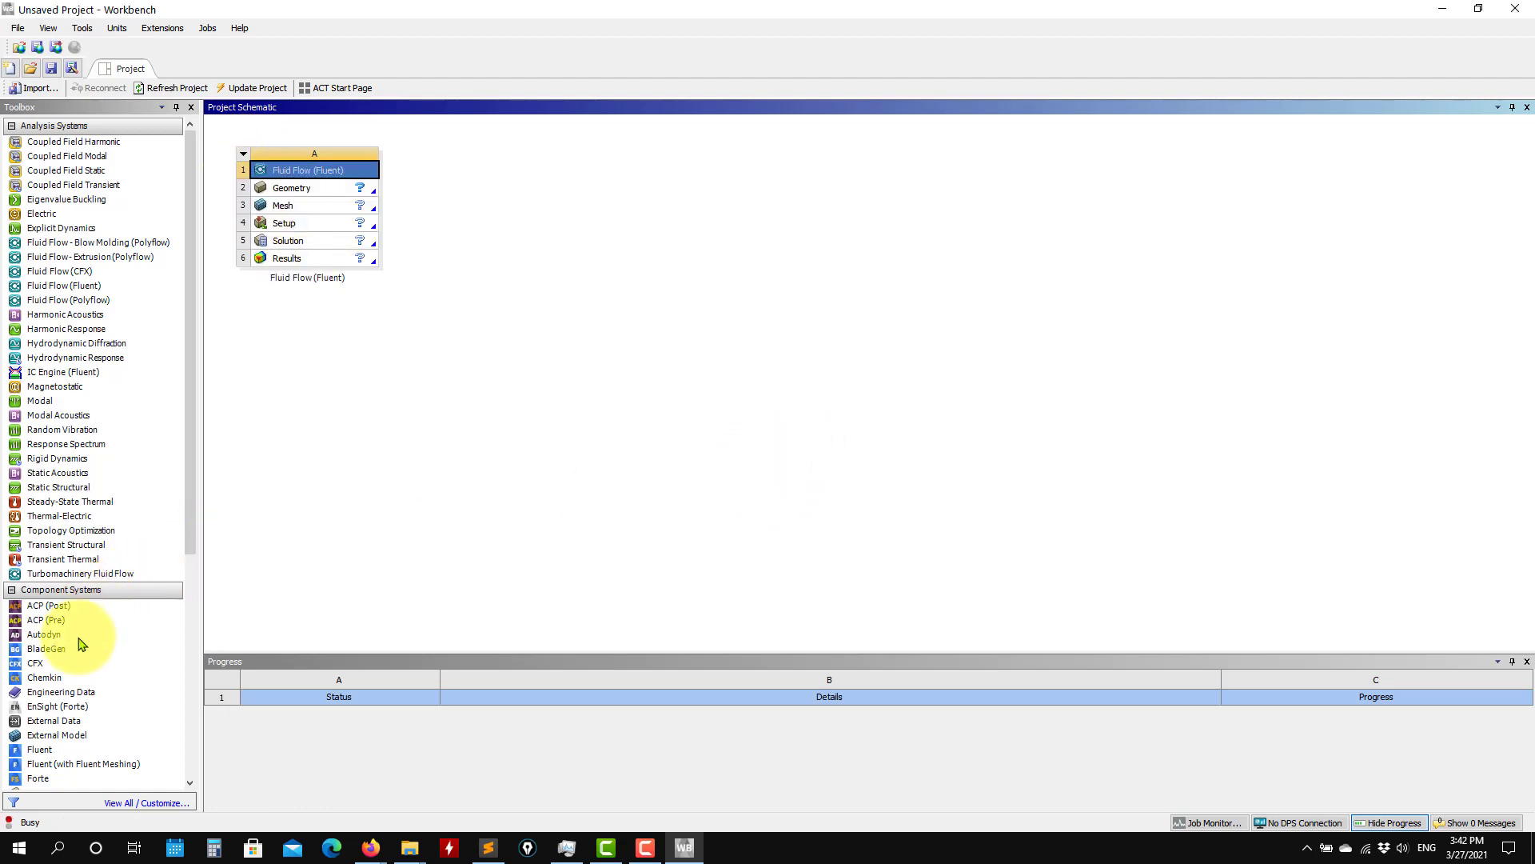
Add a standalone Geometry component system to the empty project schematic
scroll(88, 647, "down", 2)
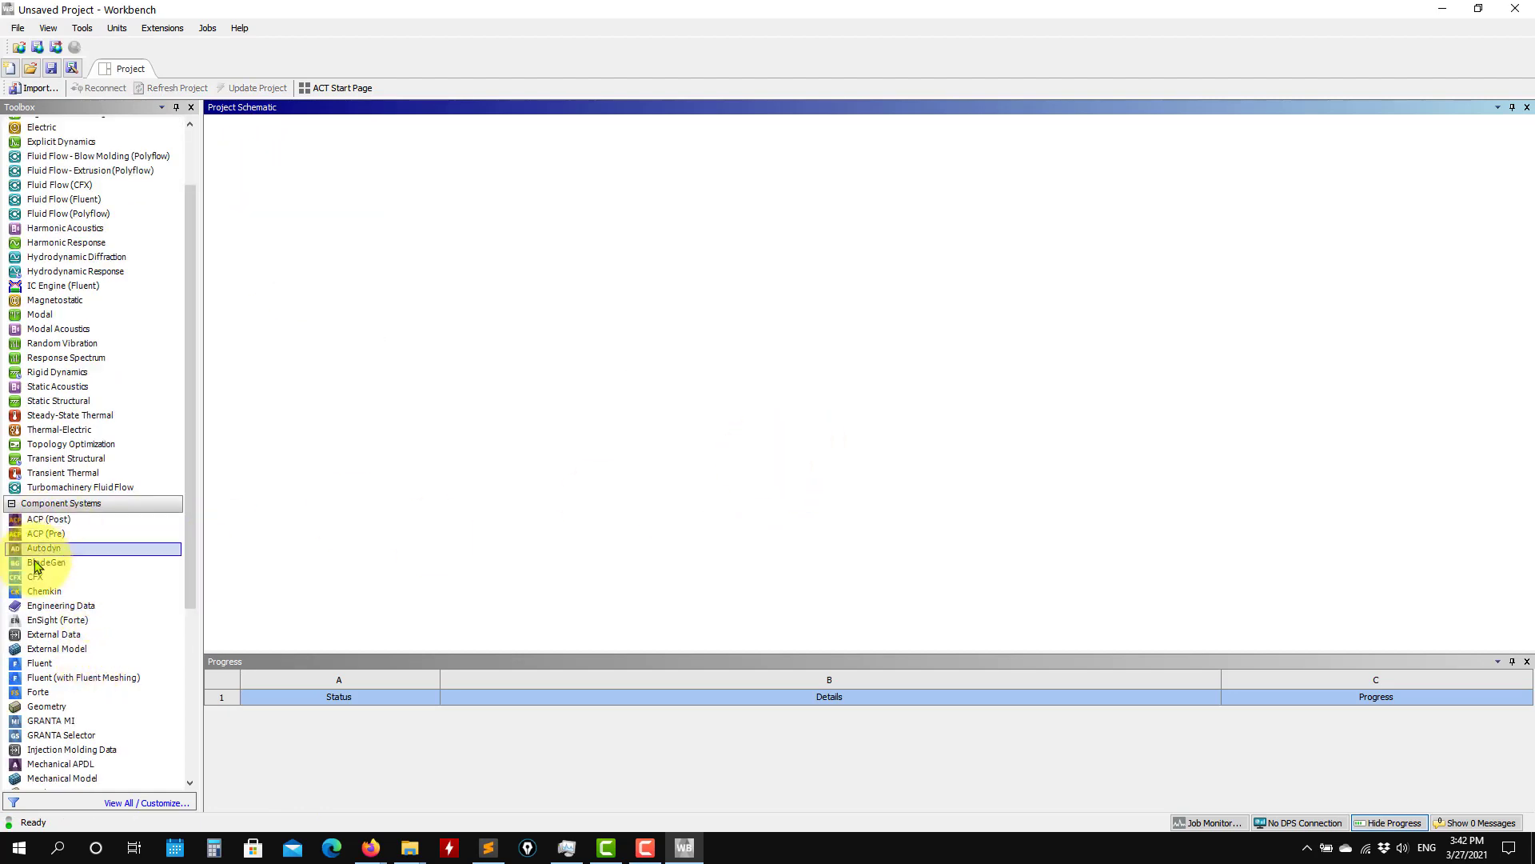
left_click(29, 709)
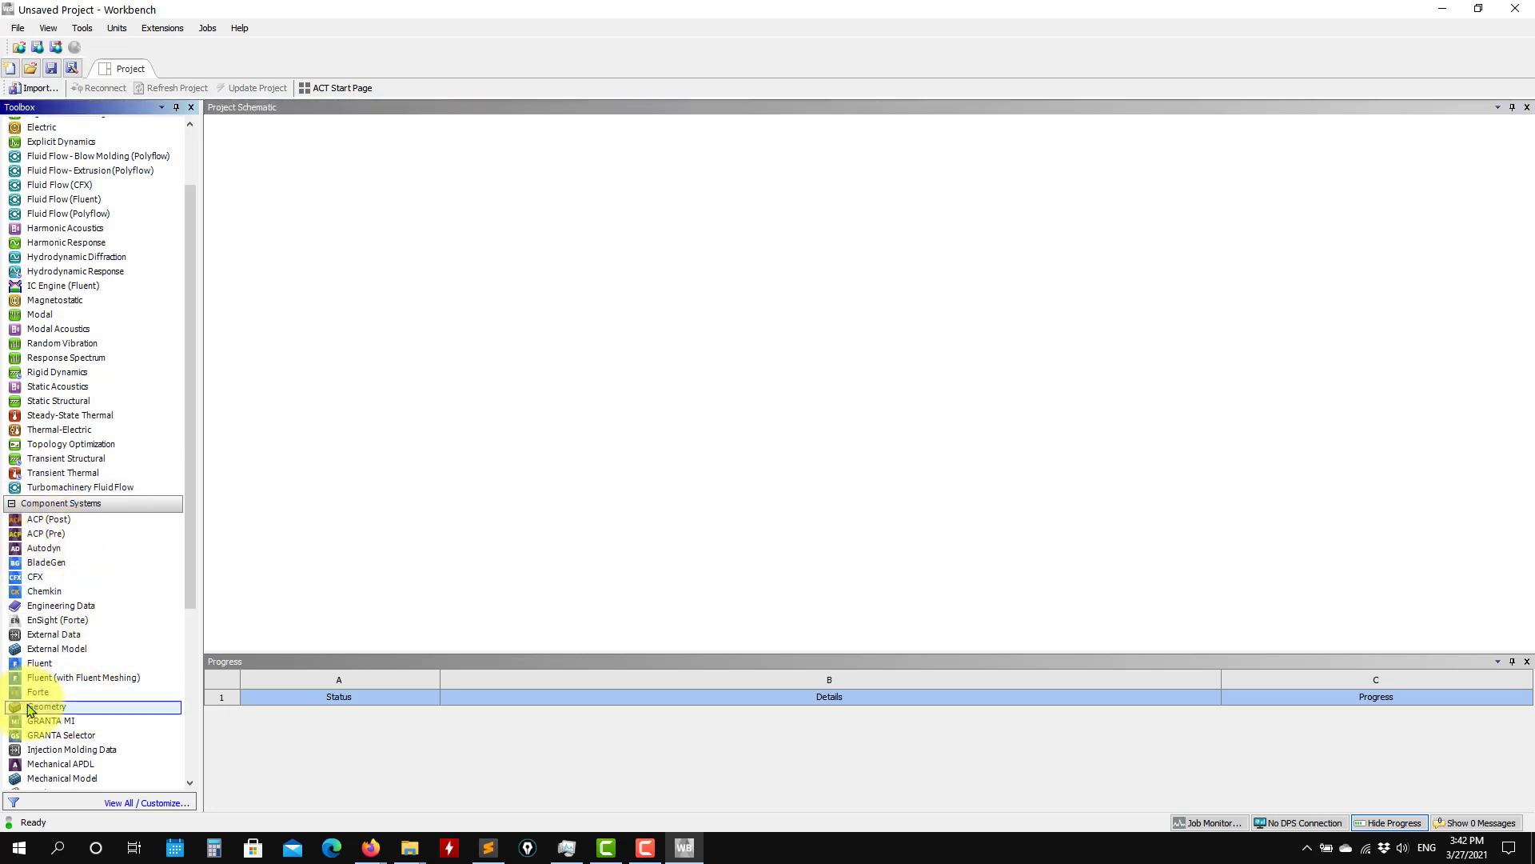
left_click_drag(29, 710, 293, 226)
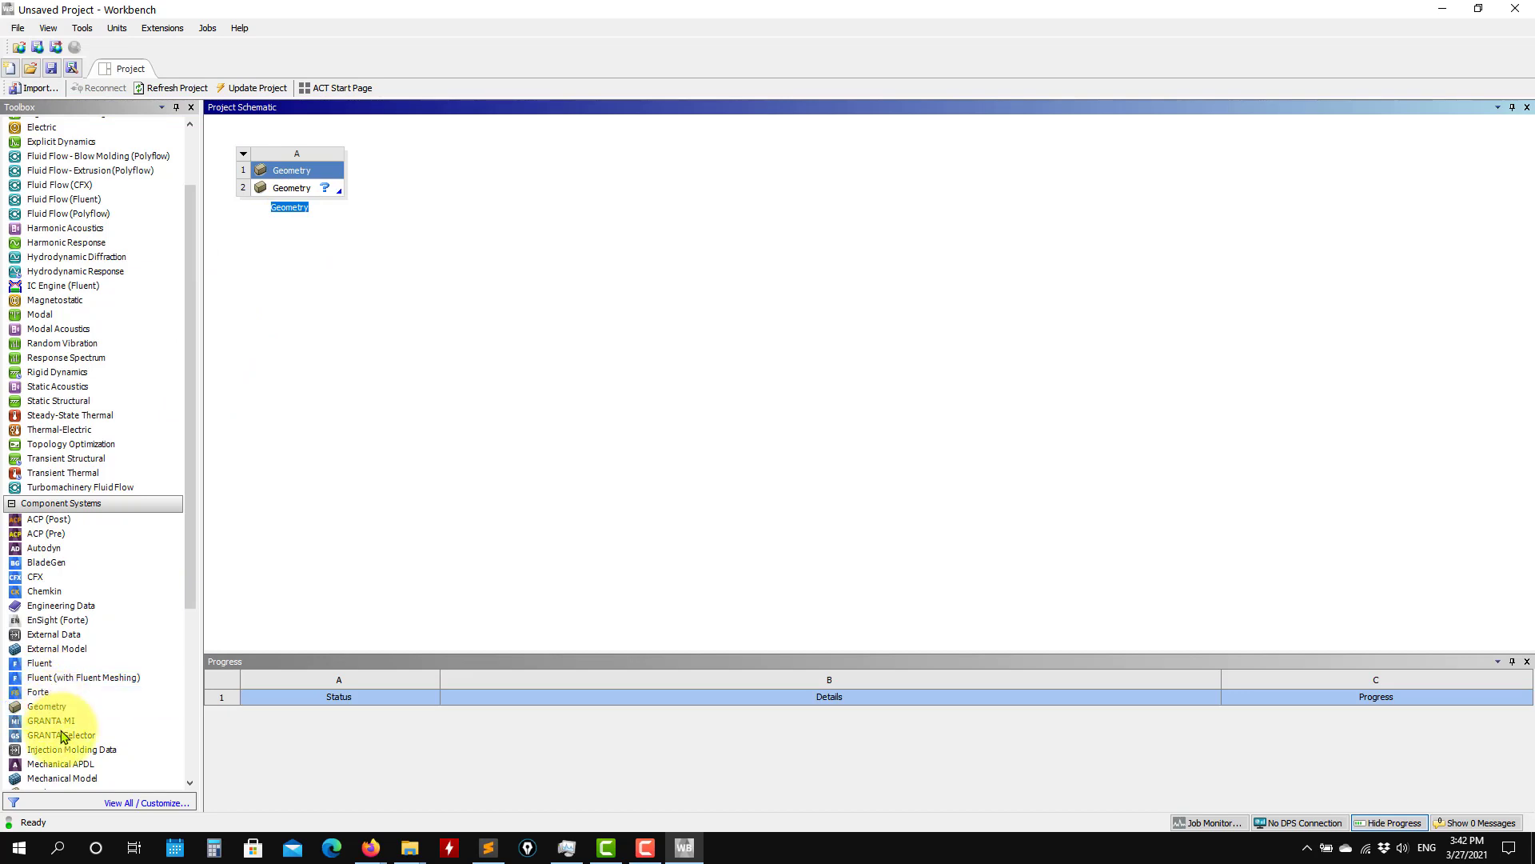
Add a Mesh system linked to the Geometry cell and a Fluent system linked to the Mesh cell
scroll(68, 712, "down", 3)
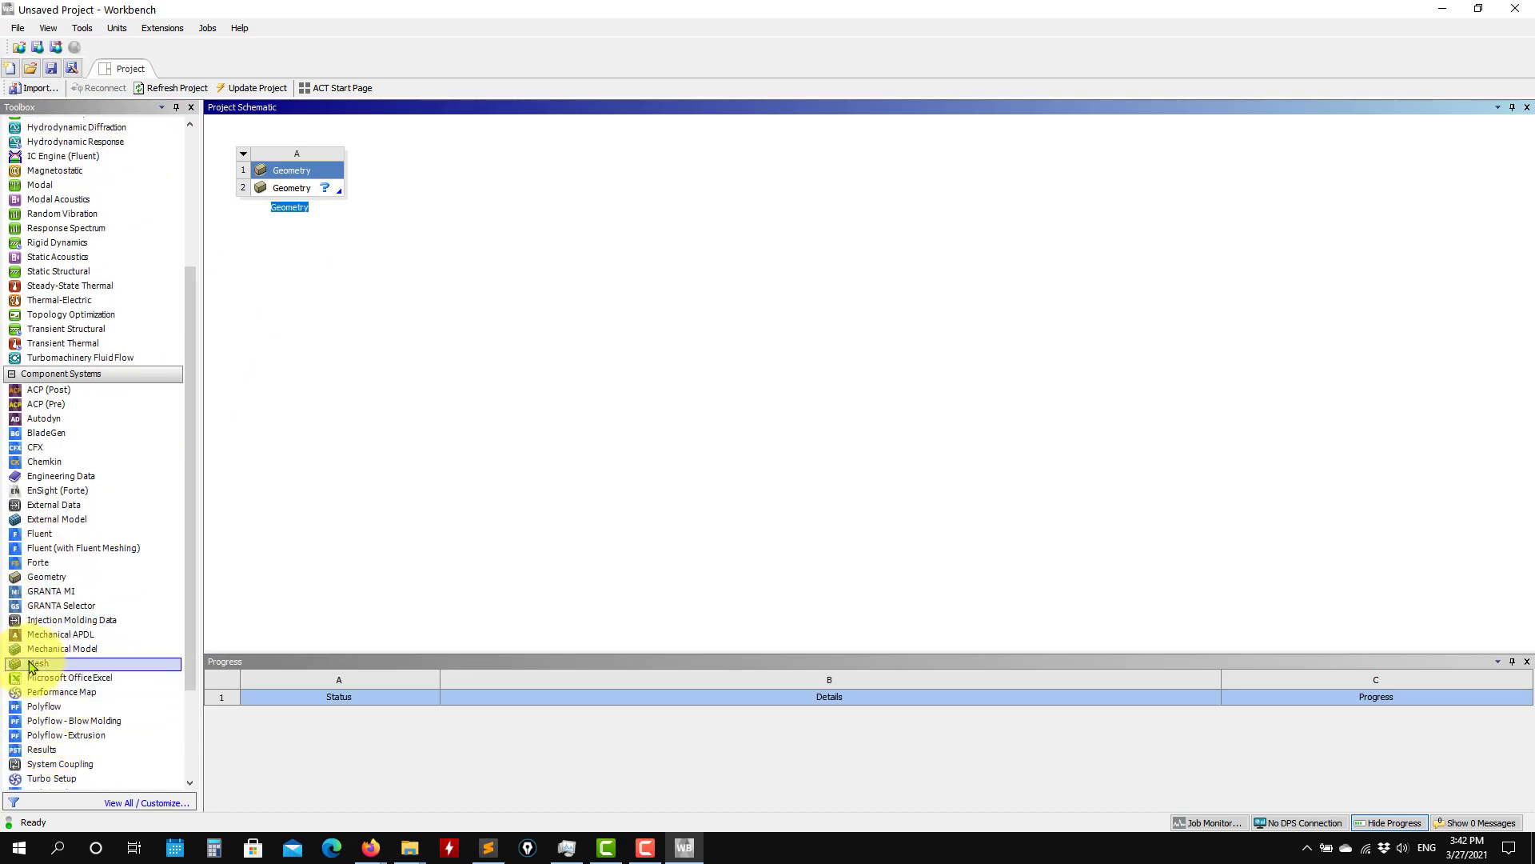
left_click_drag(46, 663, 319, 189)
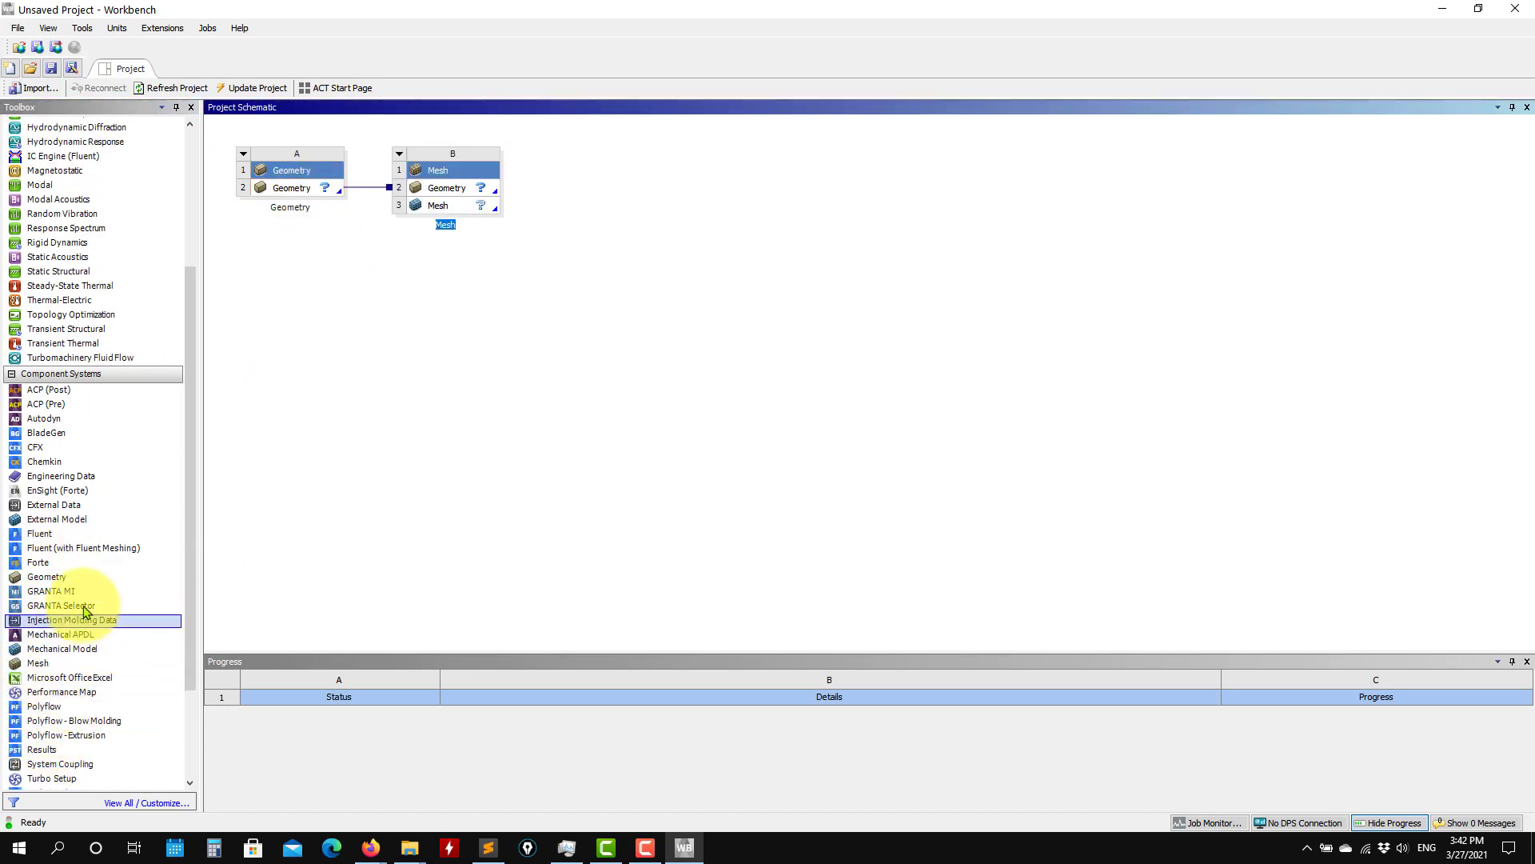
left_click_drag(36, 538, 480, 207)
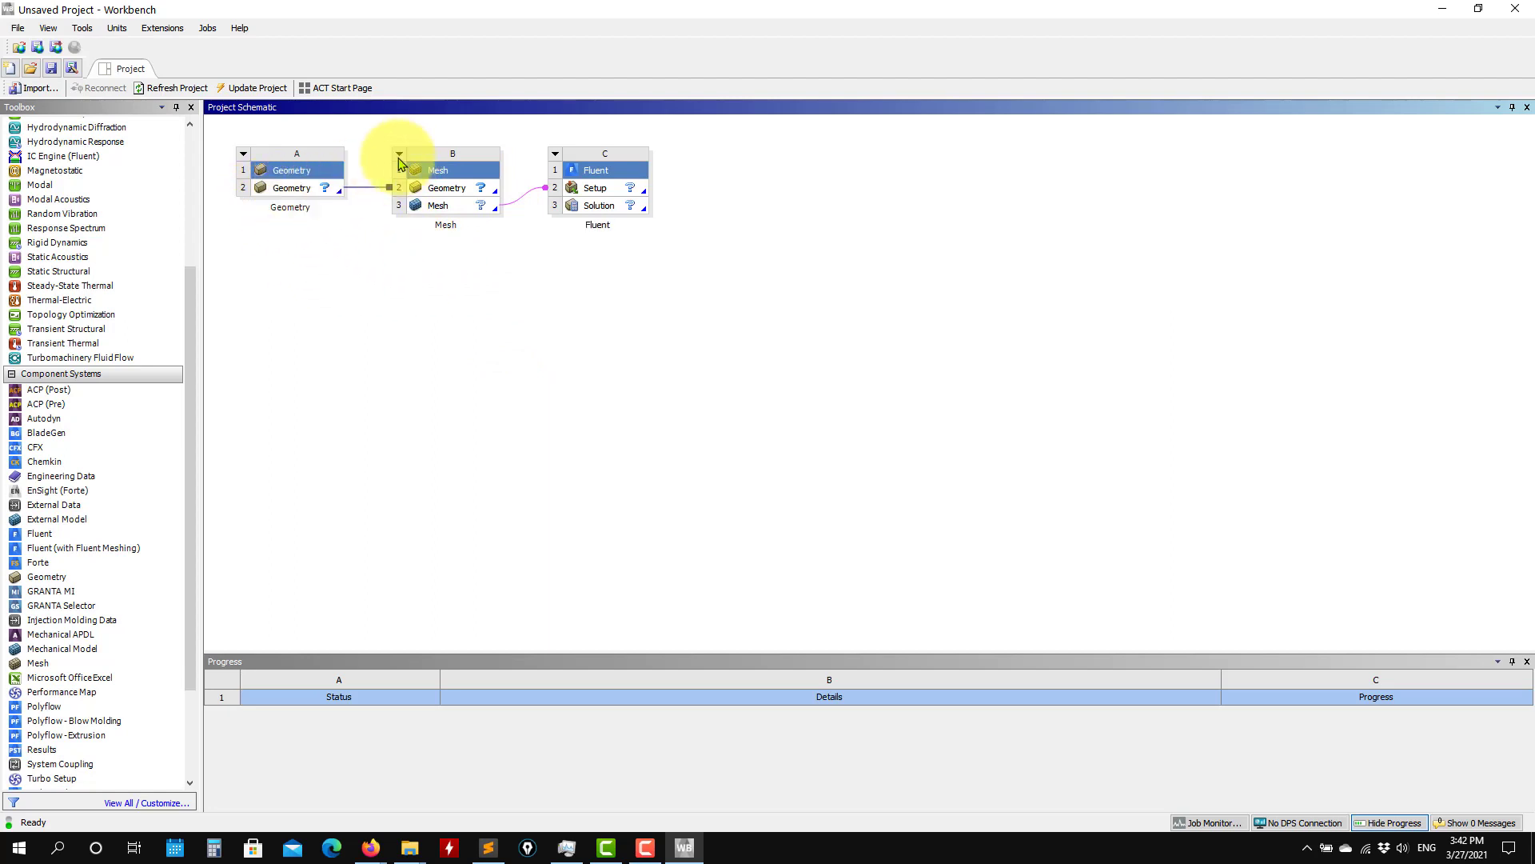
Duplicate the Mesh system, keeping its upstream connection to the Geometry system
left_click(399, 156)
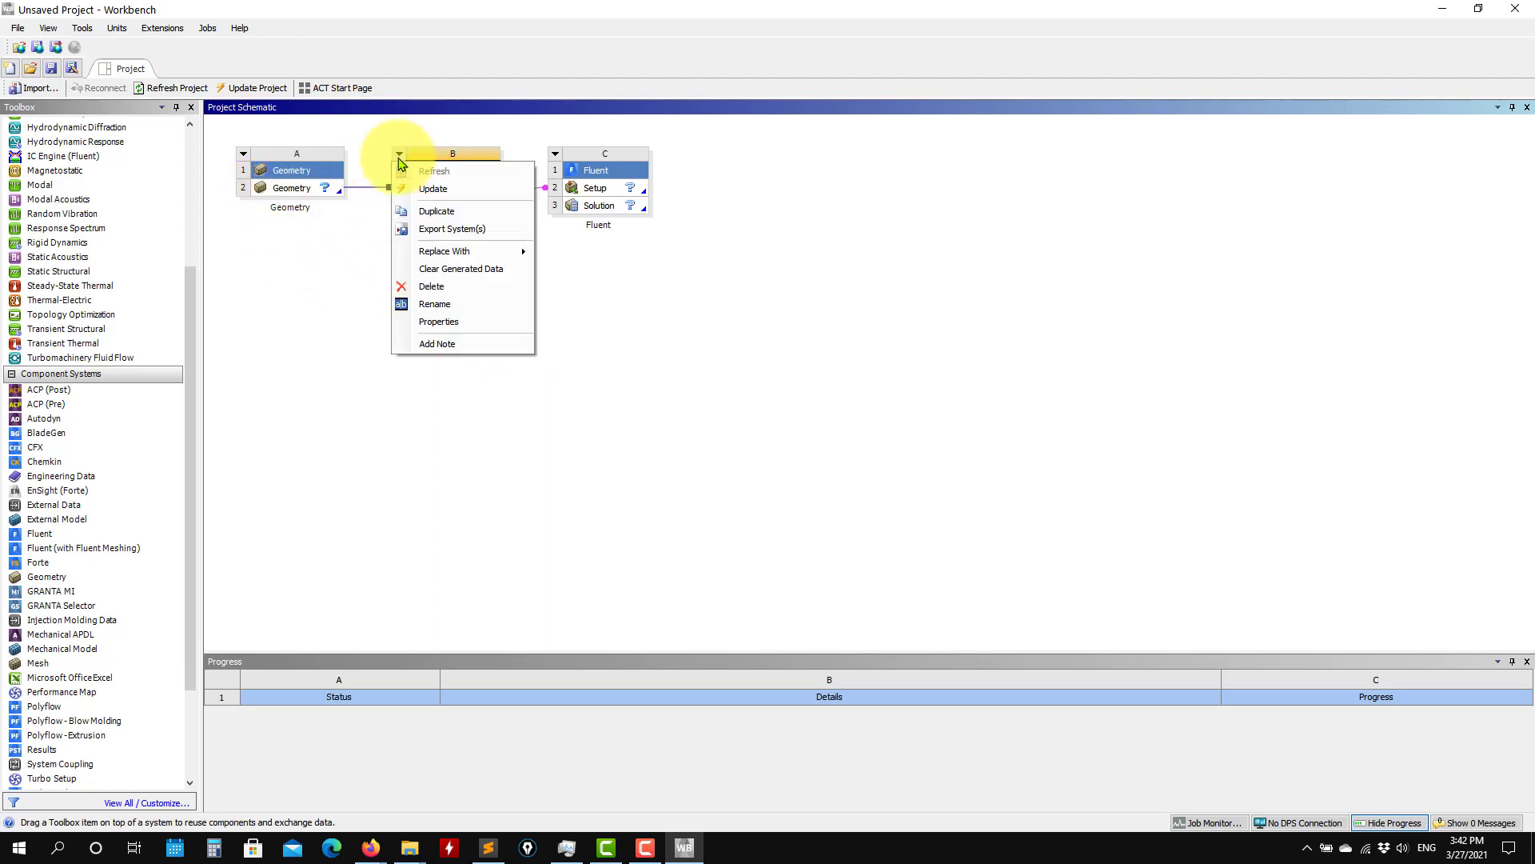
left_click(437, 217)
left_click(798, 451)
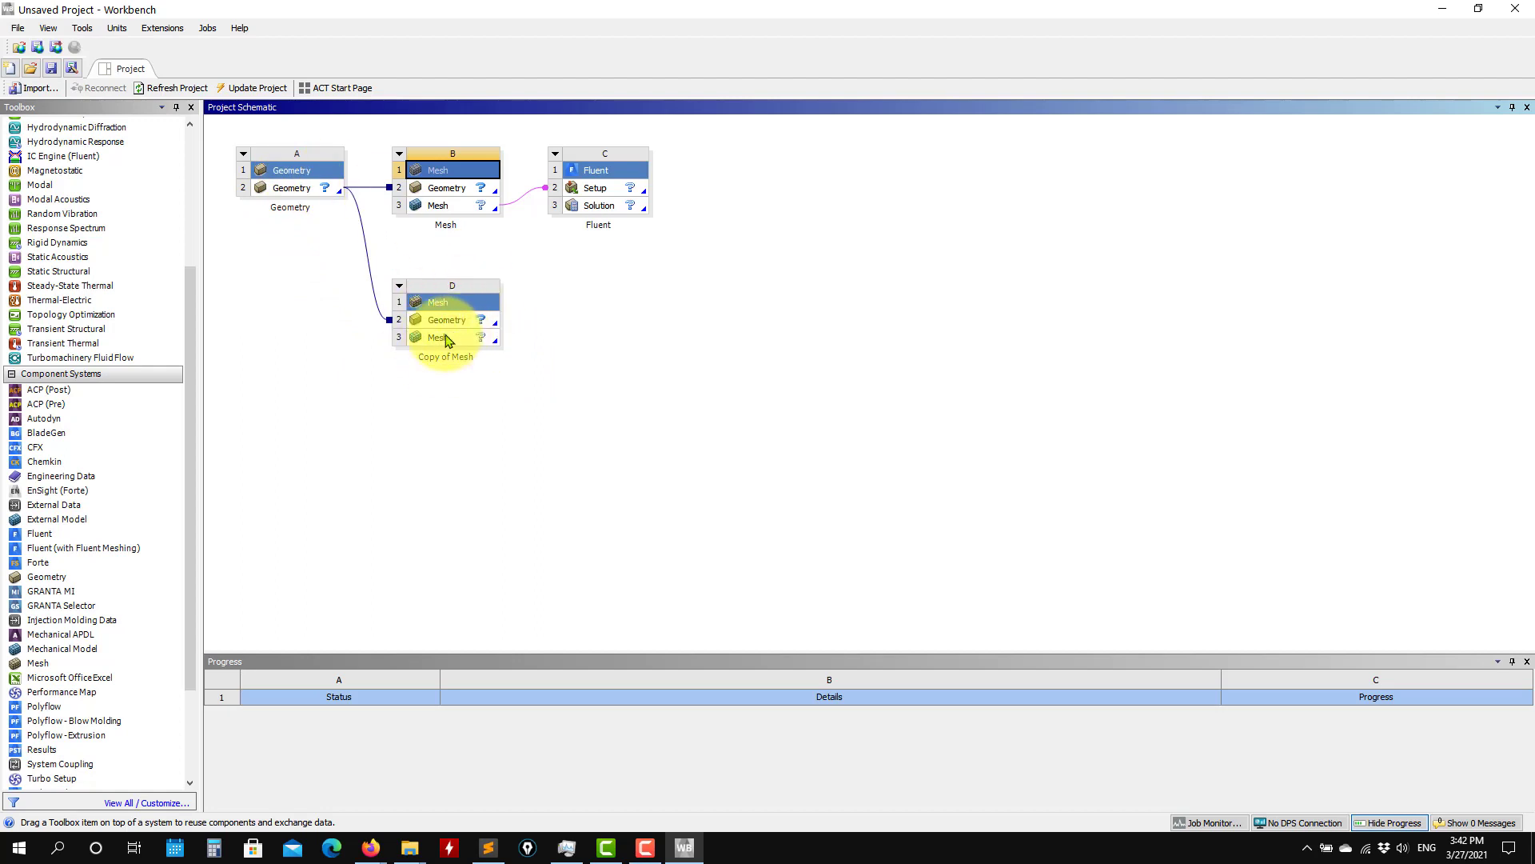
Duplicate the linked Mesh and Fluent systems together, keeping the upstream connection to the Geometry system
left_click_drag(747, 246, 402, 154)
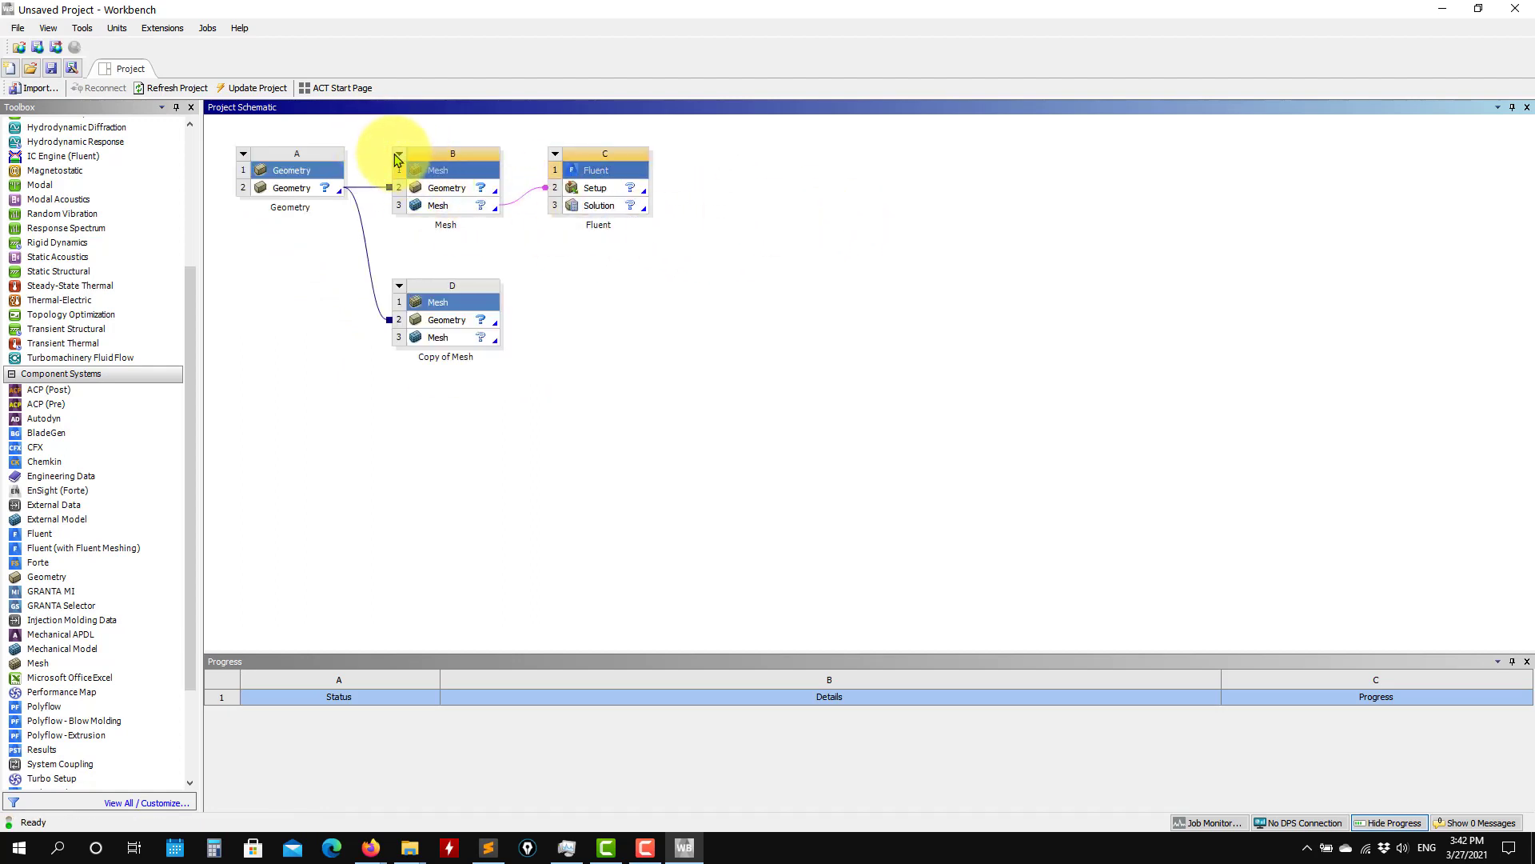
left_click(401, 158)
left_click(429, 204)
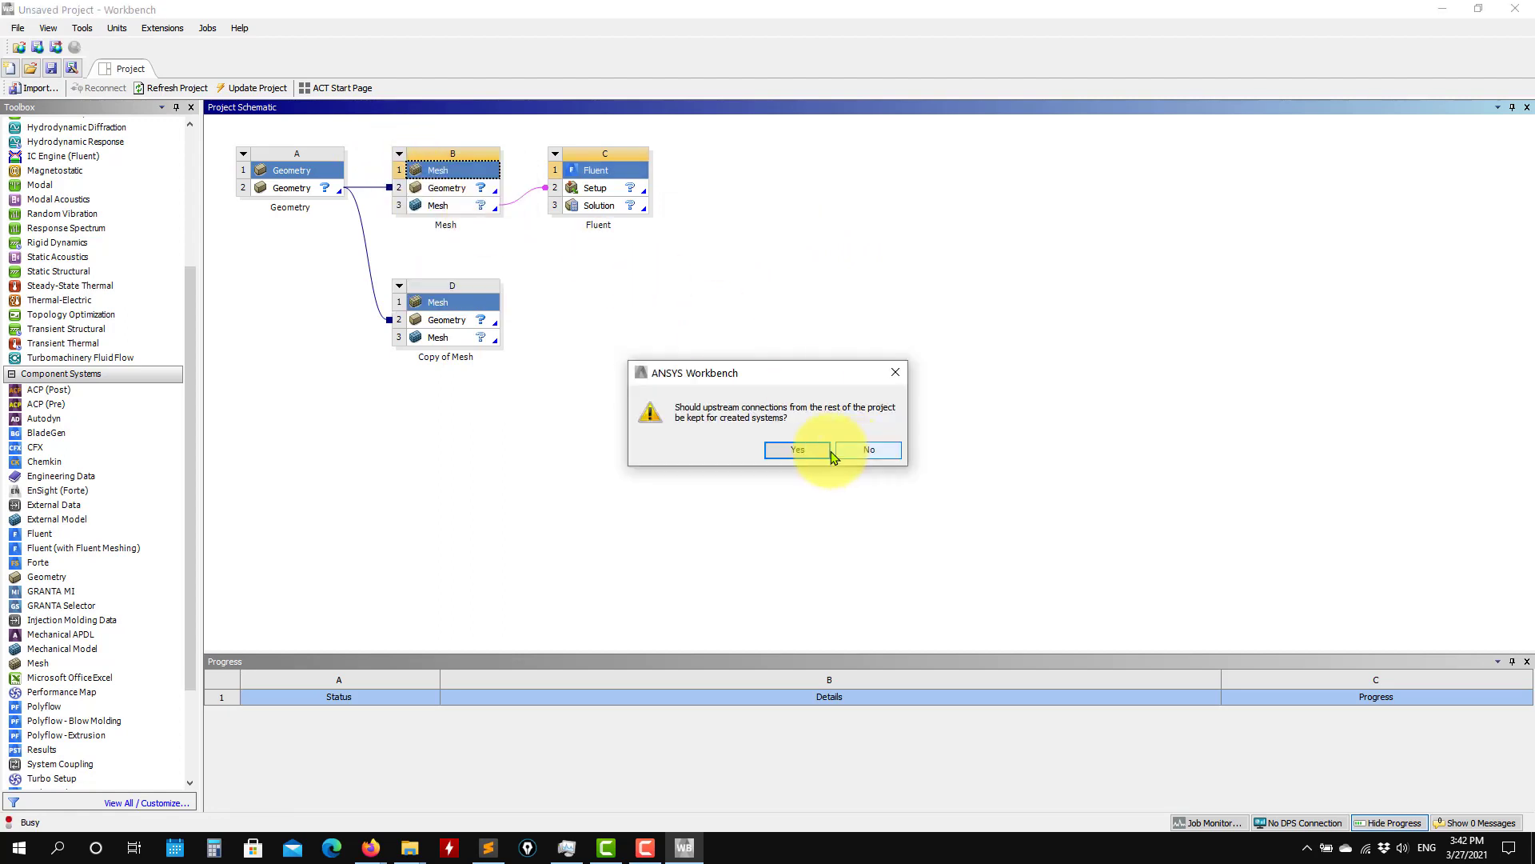
left_click(887, 454)
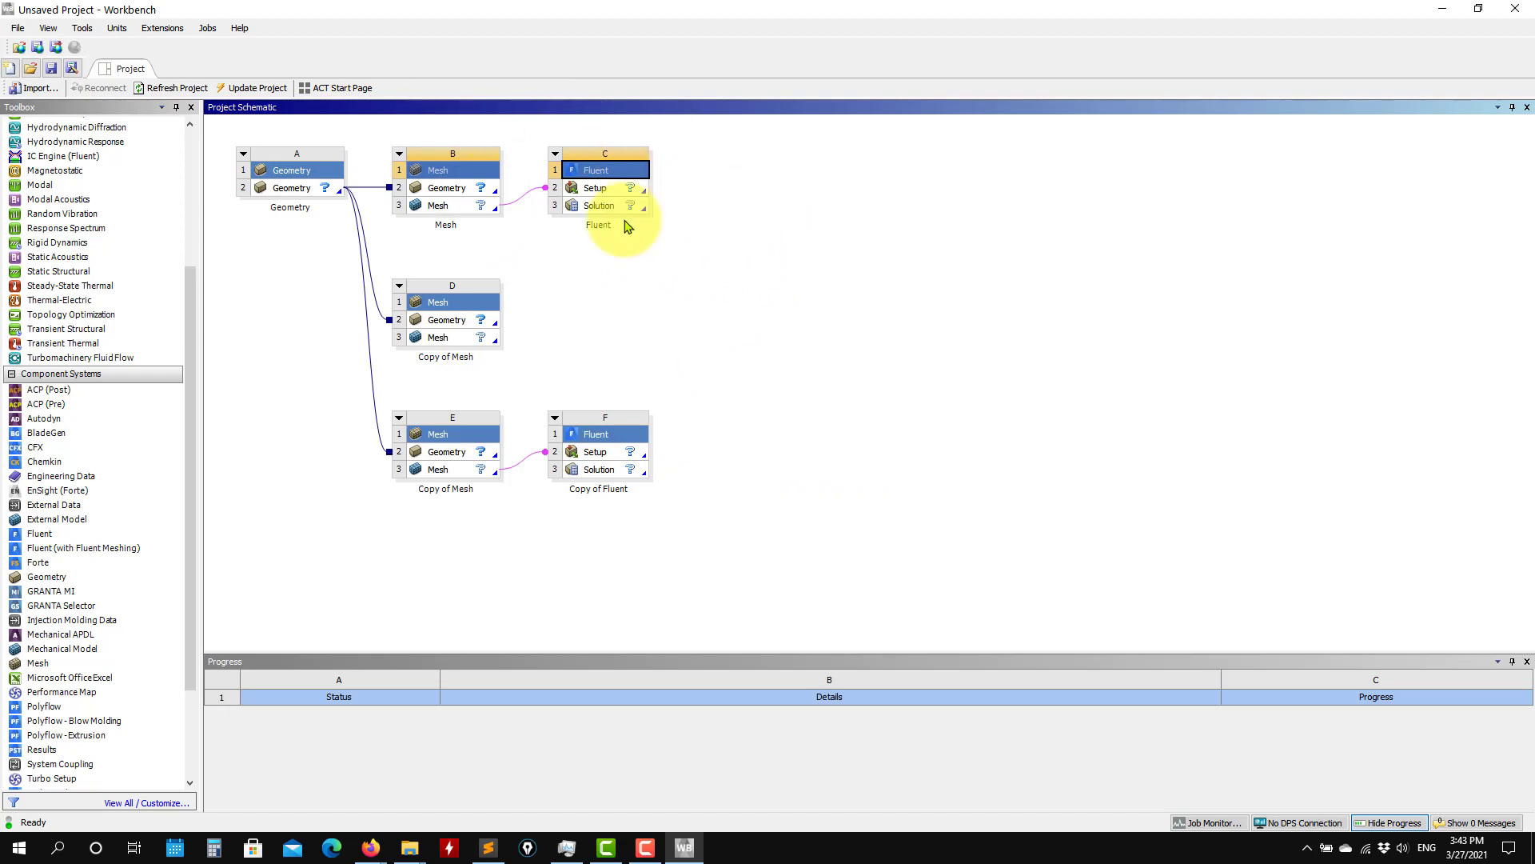
Delete the copied Mesh and Fluent pair, systems E and F, from the schematic
left_click_drag(750, 546, 350, 392)
left_click(399, 419)
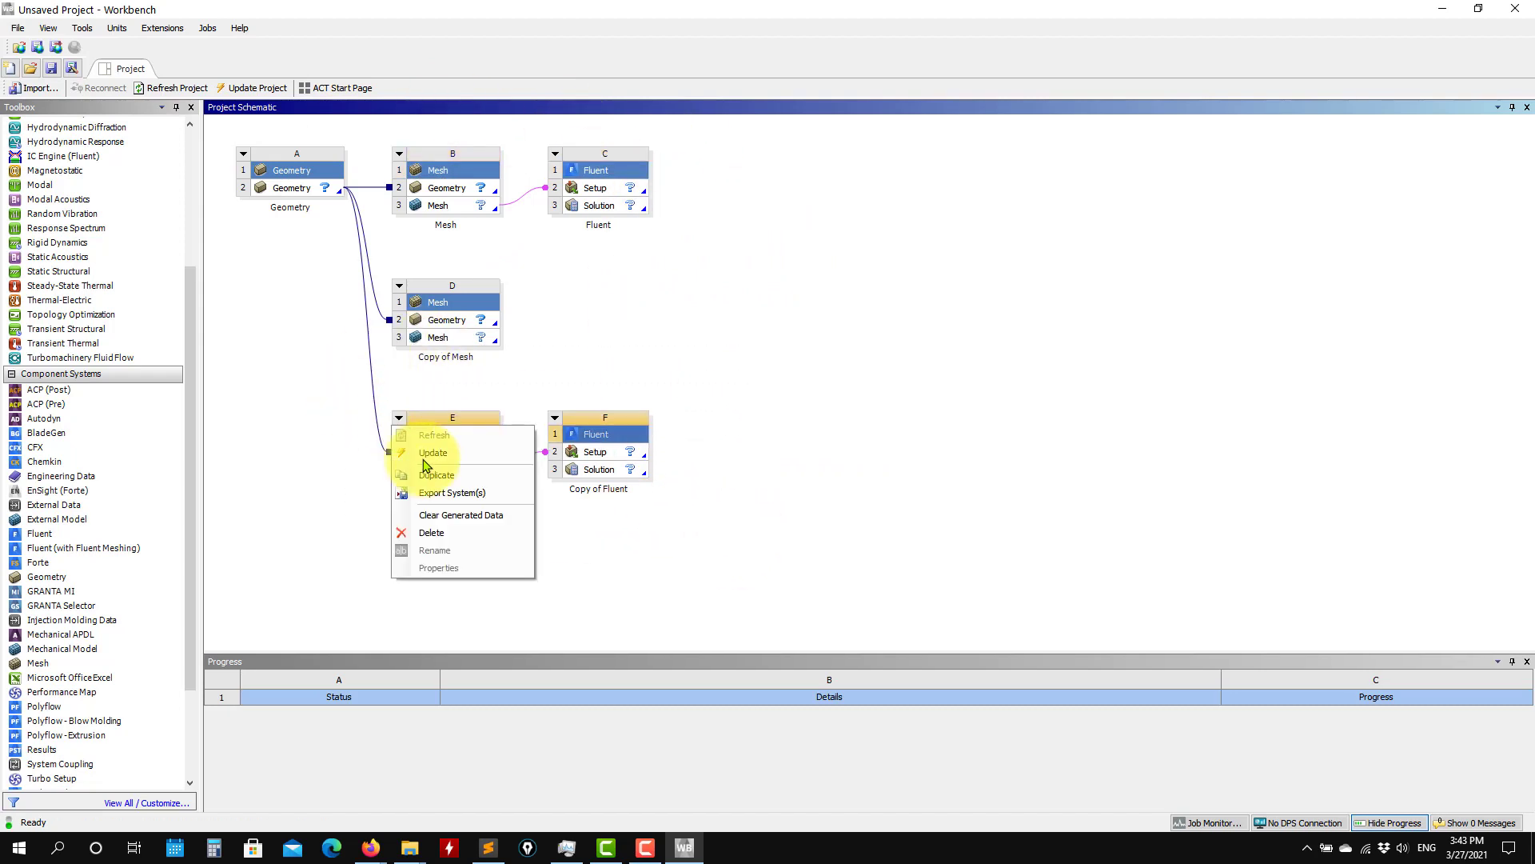
left_click(439, 521)
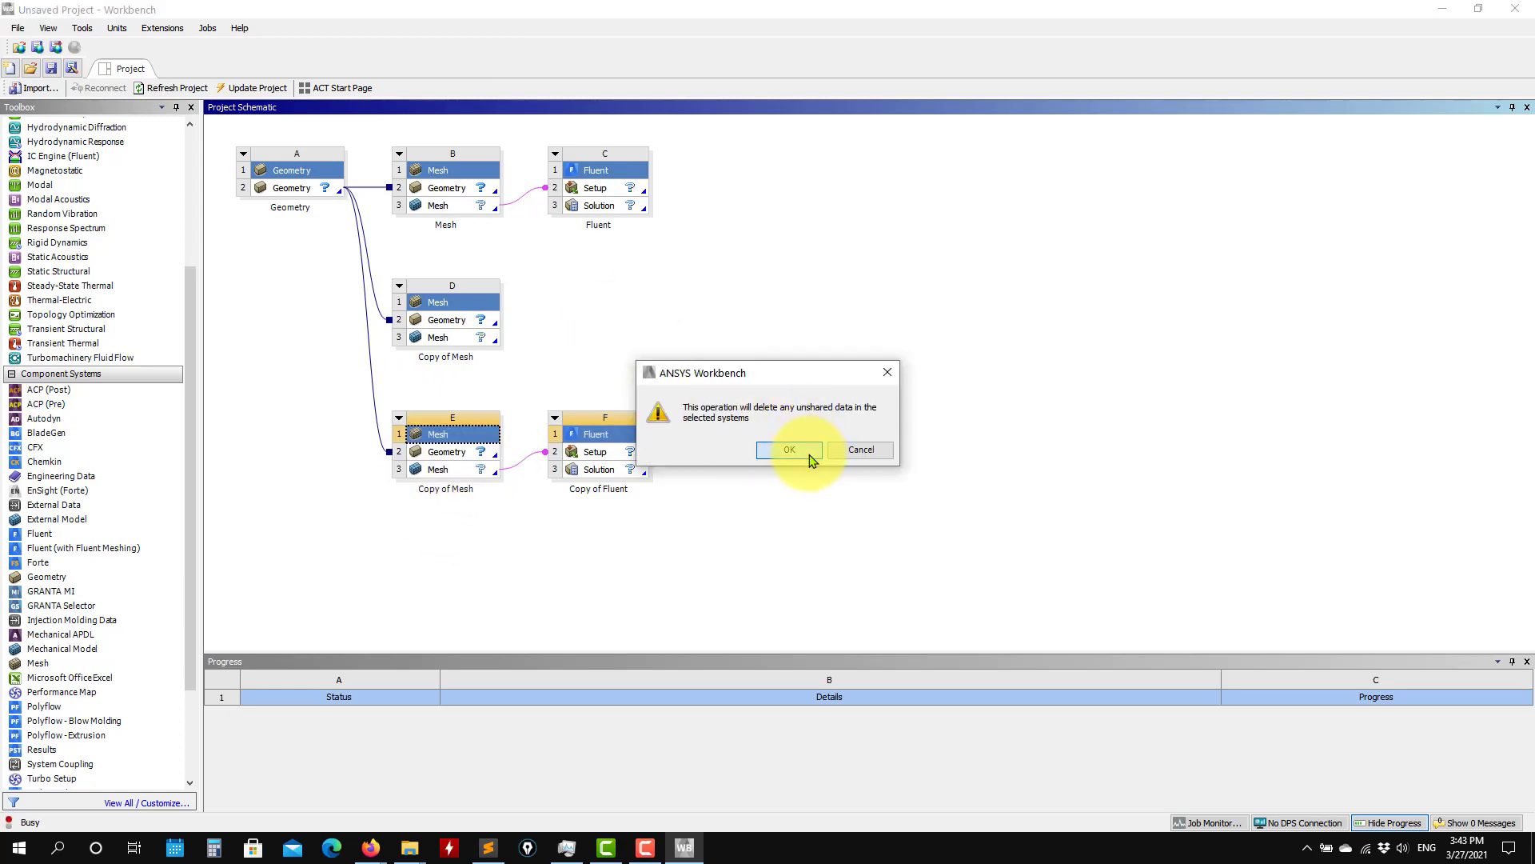
left_click(789, 449)
Delete the remaining duplicated Mesh system D from the schematic
left_click_drag(685, 429, 352, 256)
left_click(399, 287)
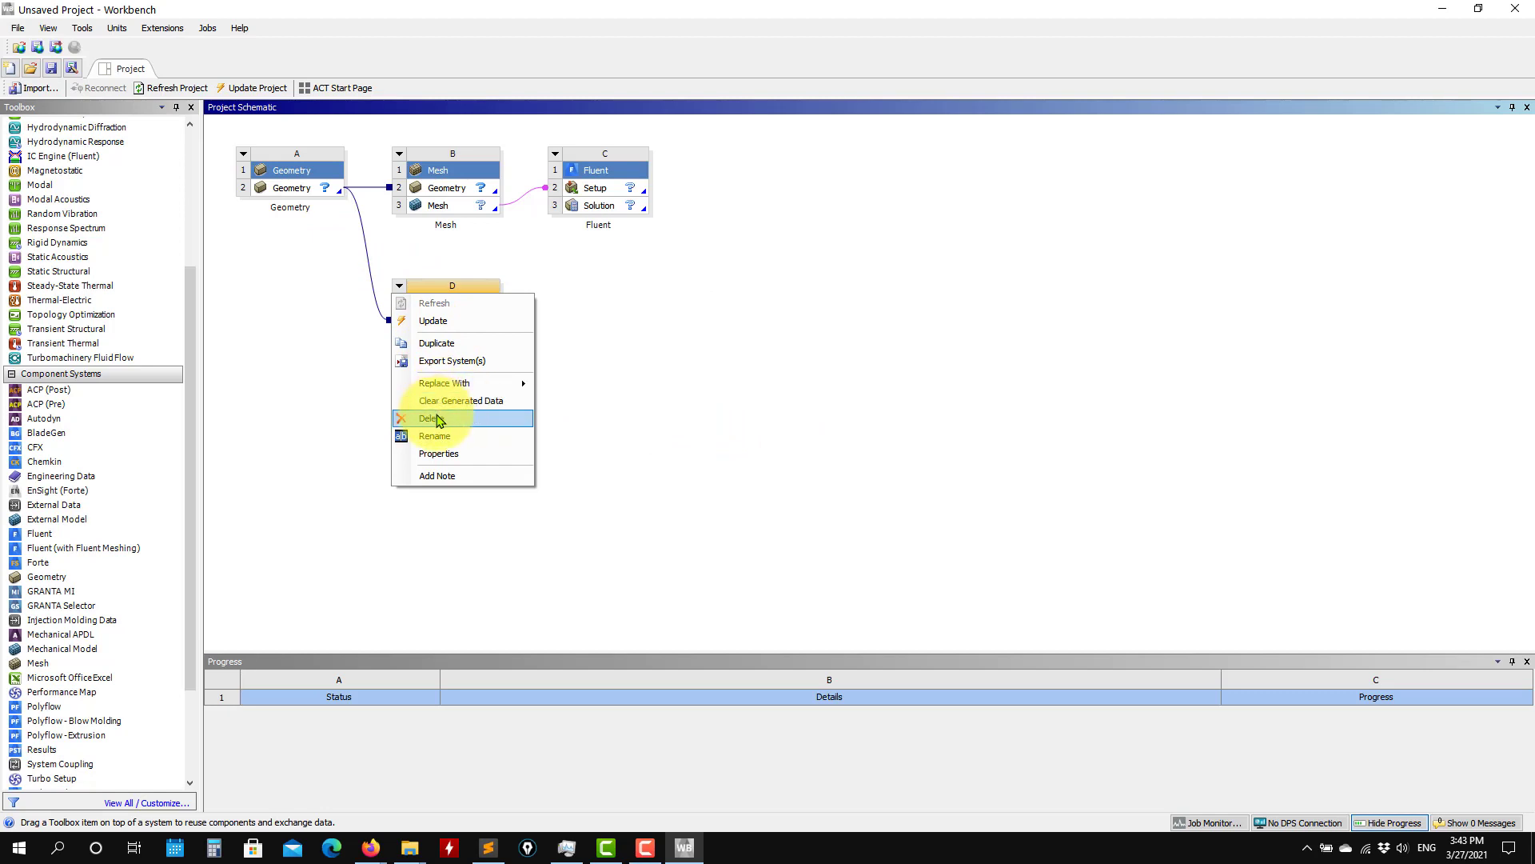
left_click(442, 418)
left_click(784, 449)
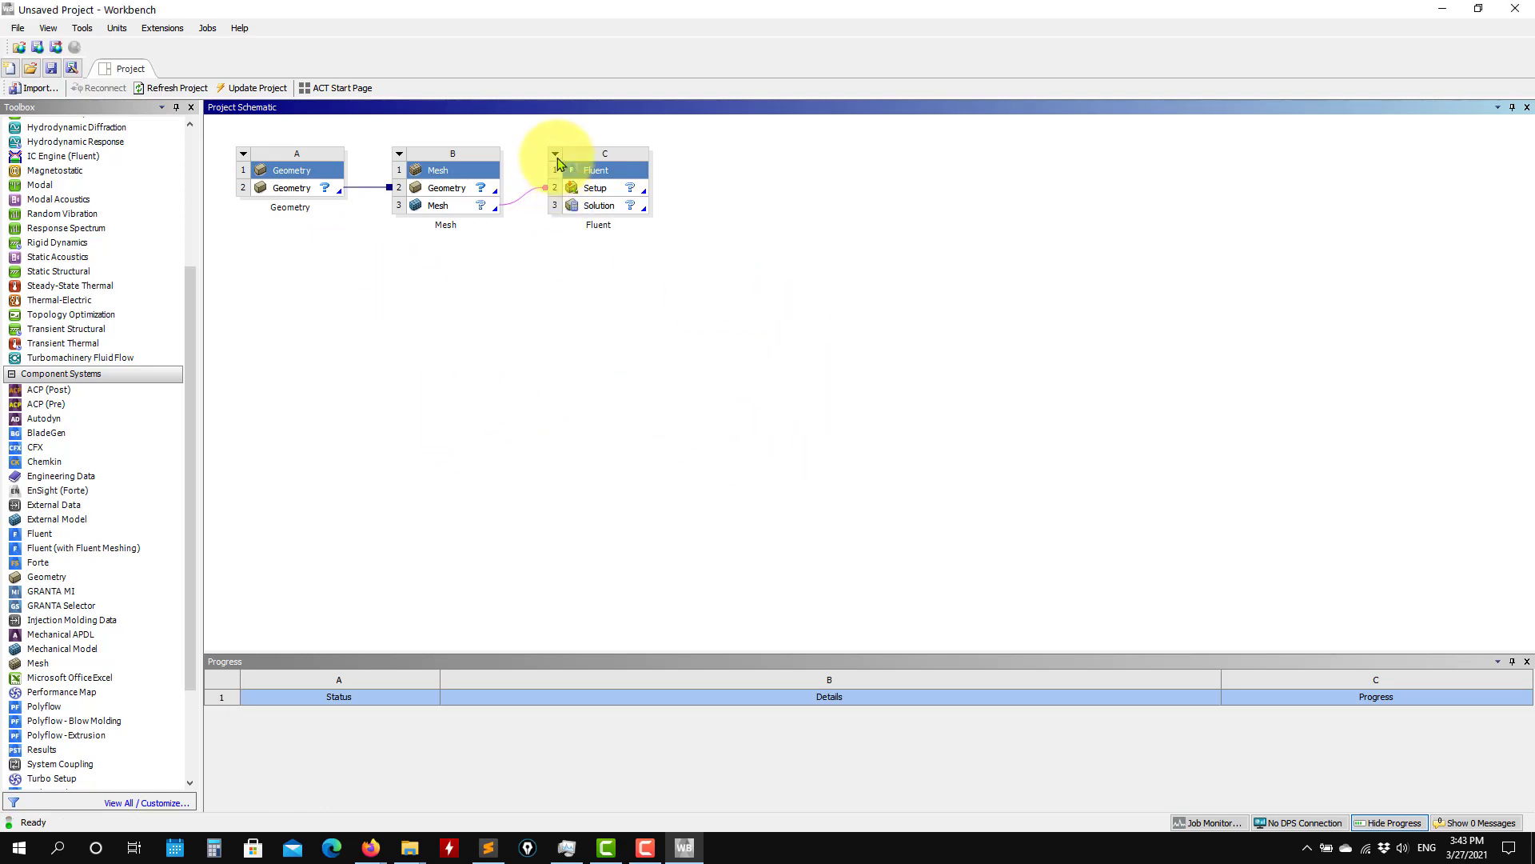
Delete the original Geometry, Mesh and Fluent systems together to empty the project schematic
left_click(555, 155)
key("Escape")
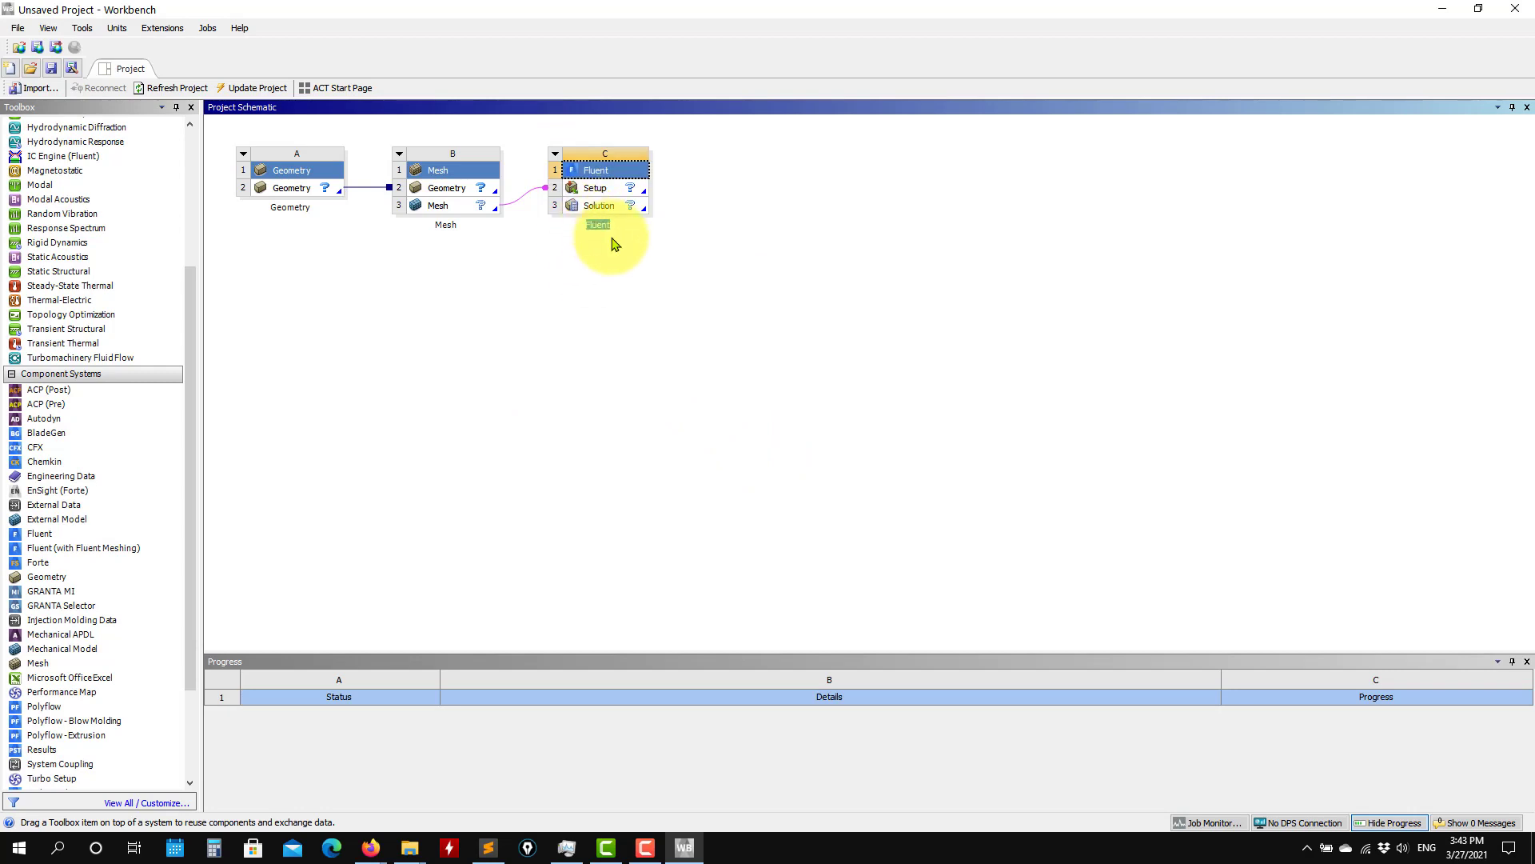
left_click_drag(553, 161, 264, 165)
left_click(243, 153)
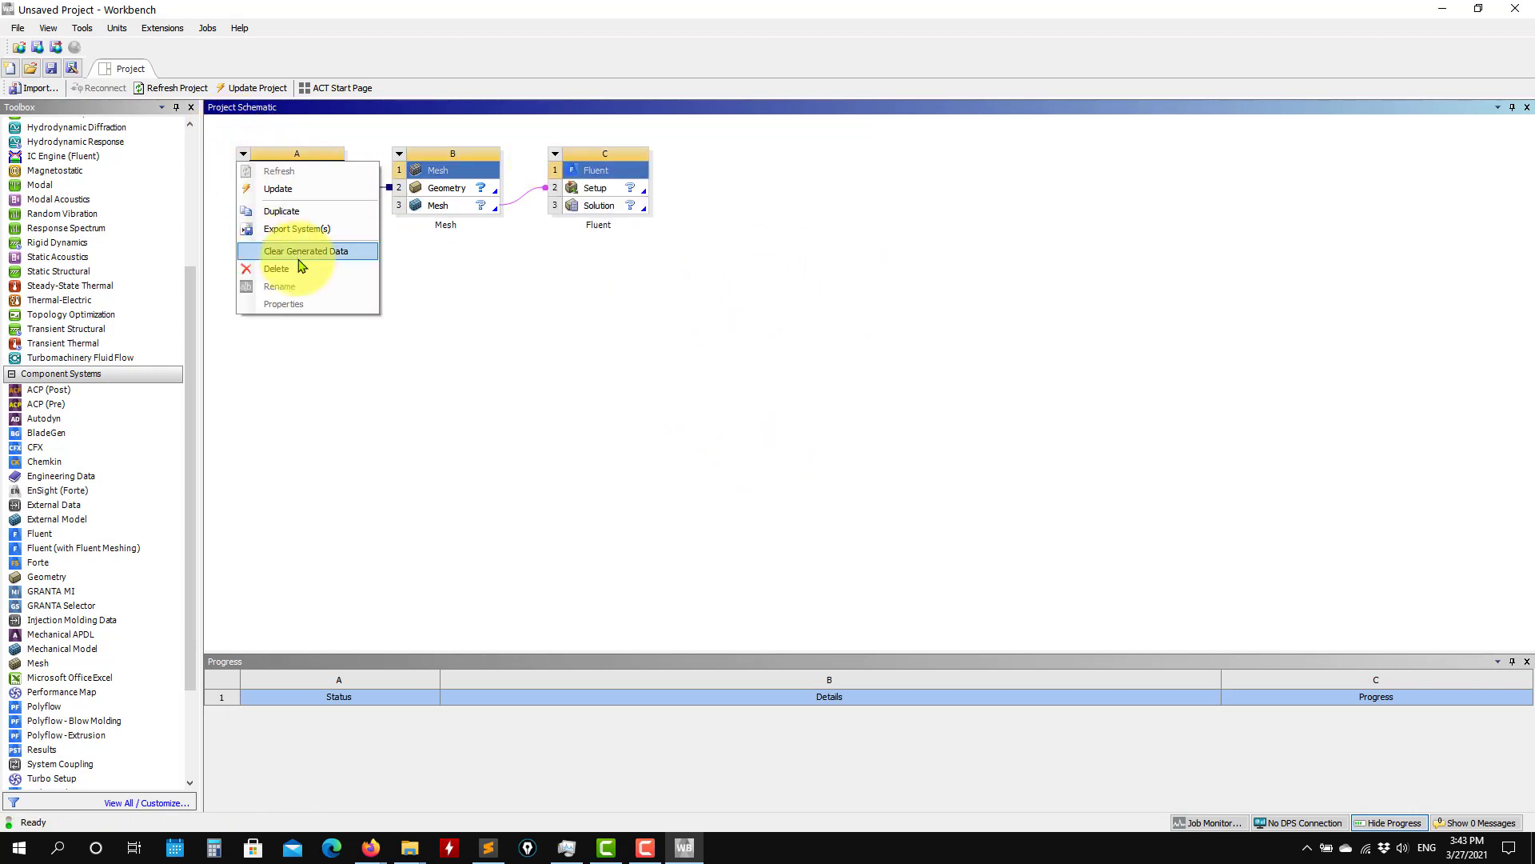
left_click(292, 272)
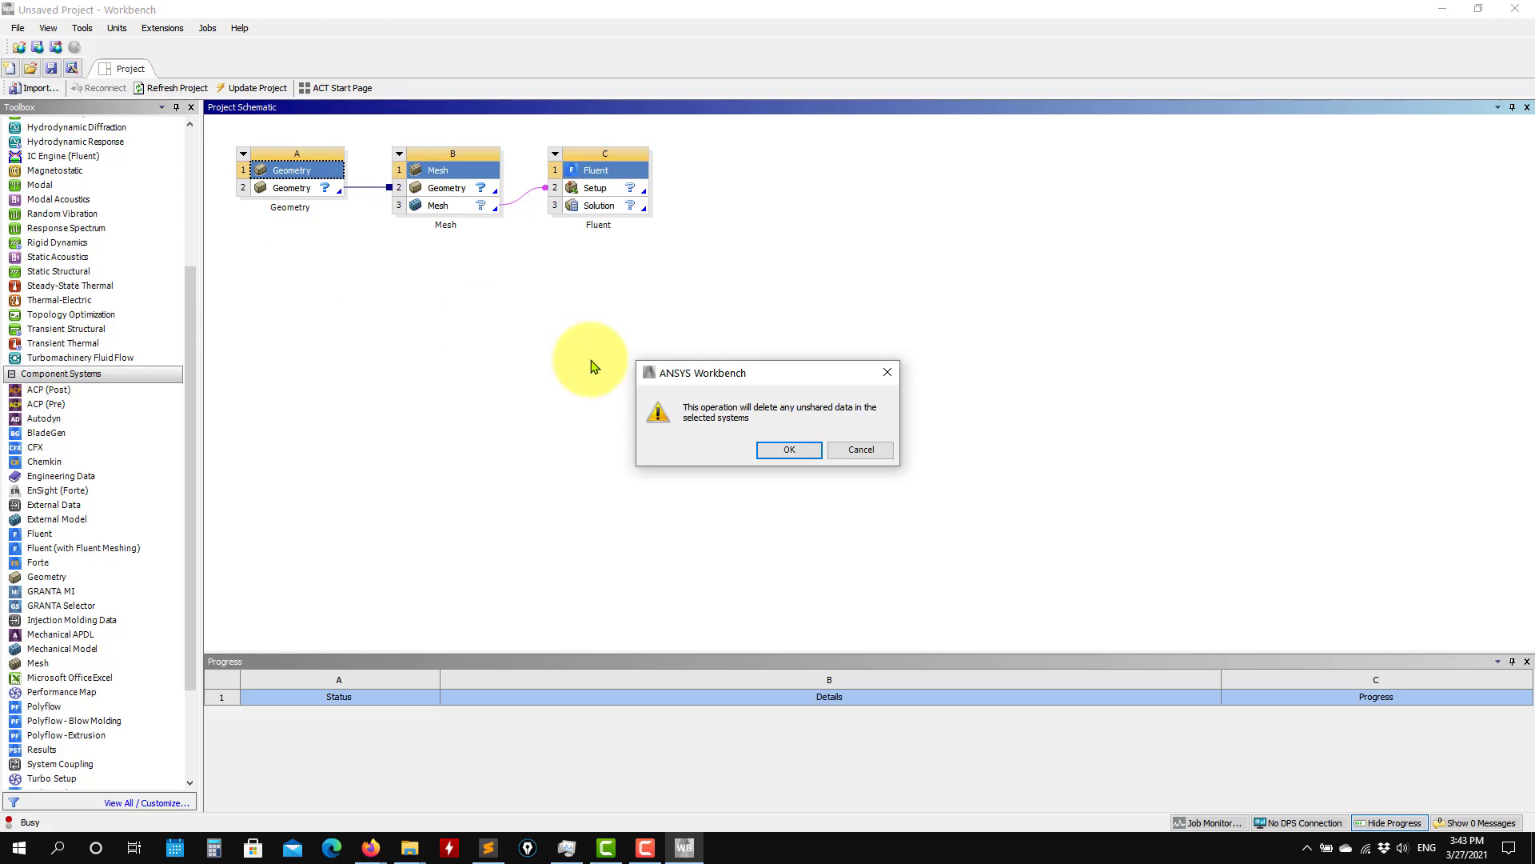
left_click(770, 452)
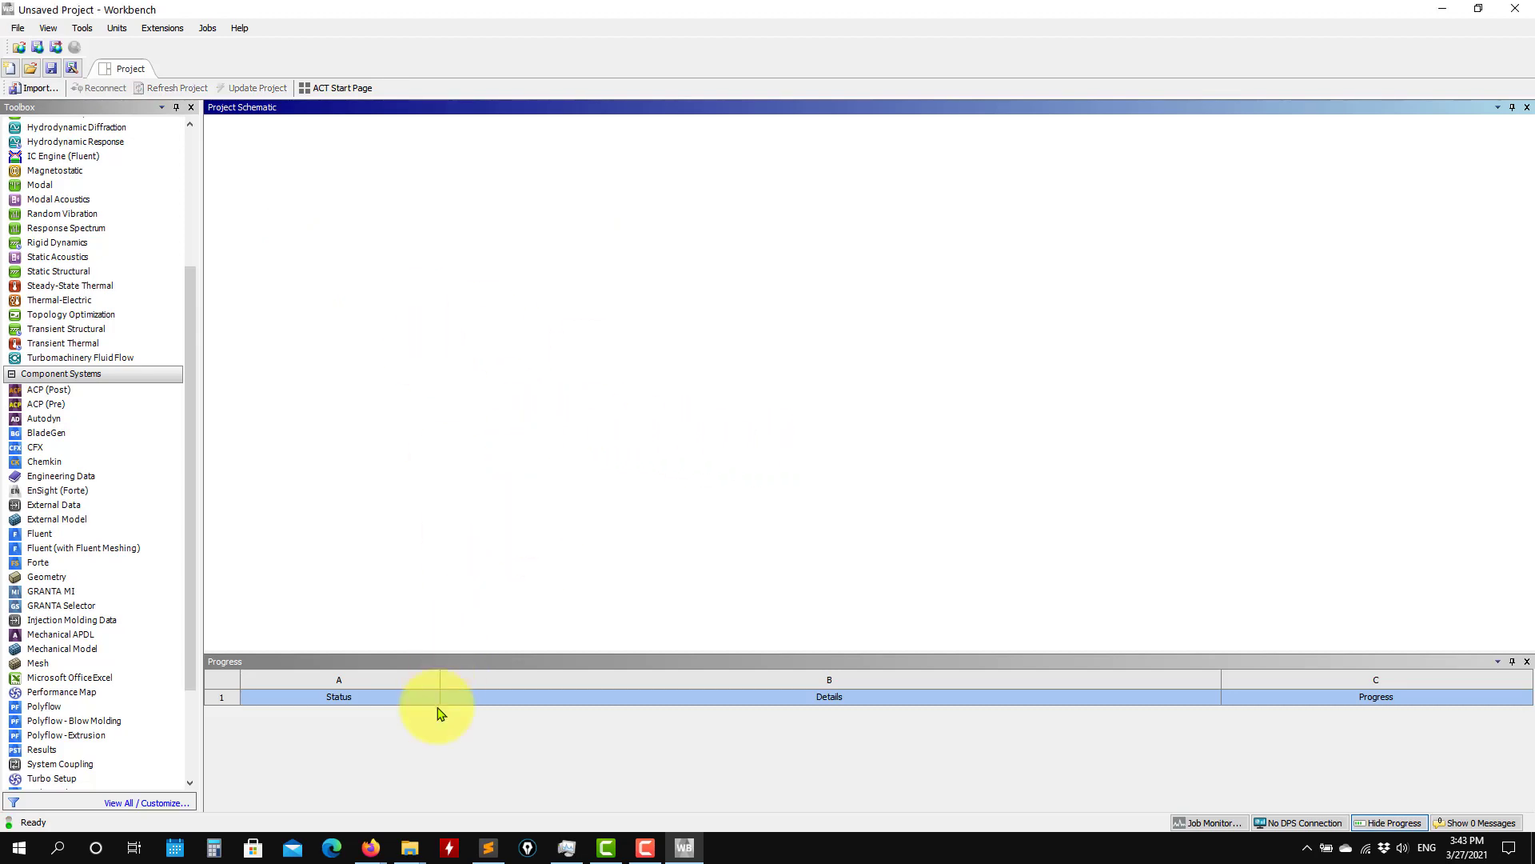
Switch to Firefox and show the Problem definition page of case_presentation.pdf
mouse_move(372, 846)
left_click(408, 804)
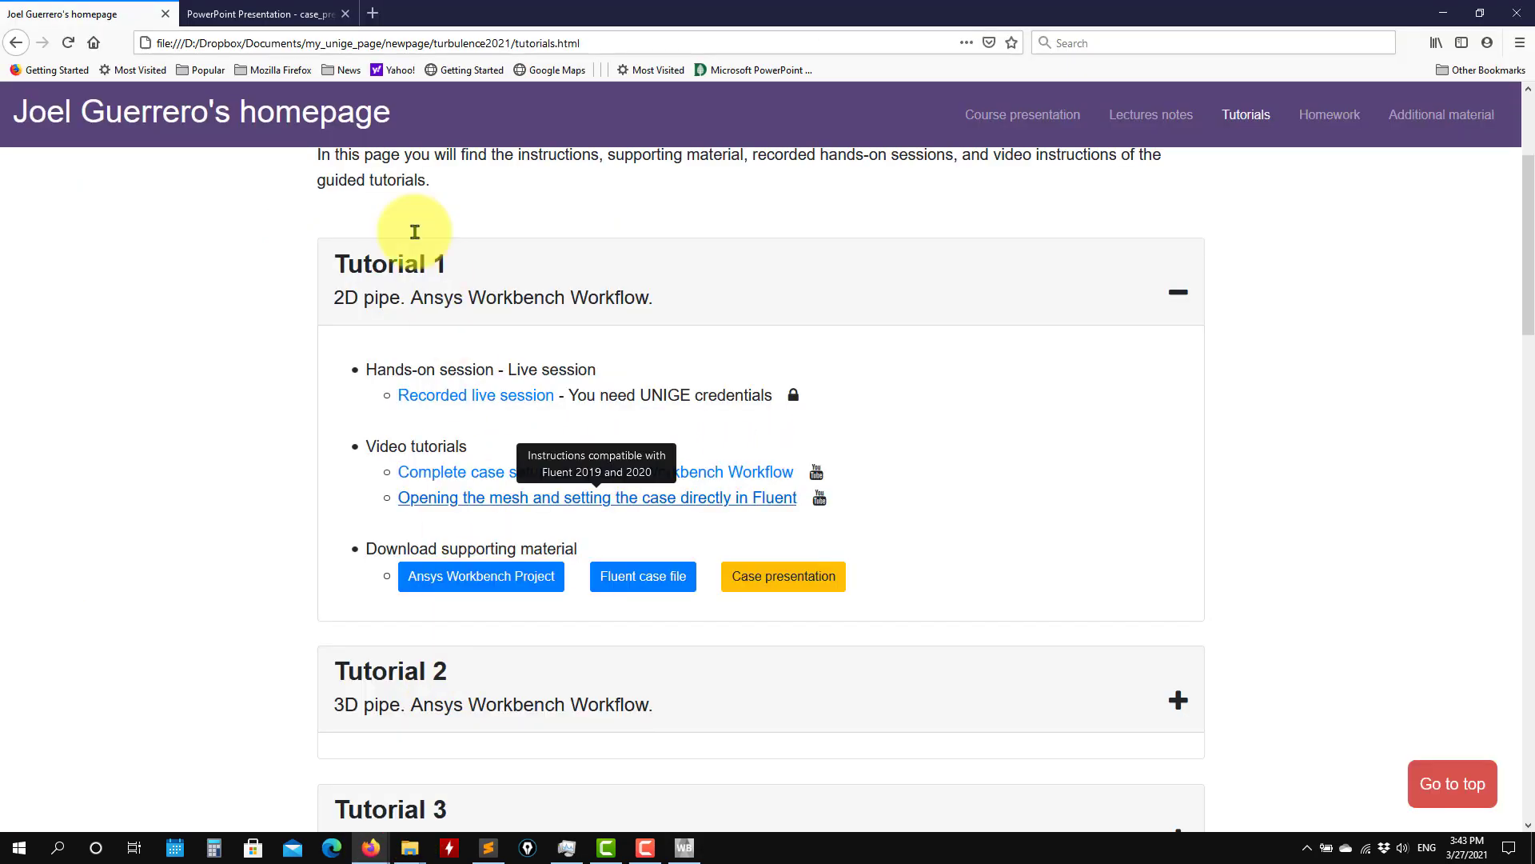
left_click(264, 13)
scroll(490, 404, "up", 15)
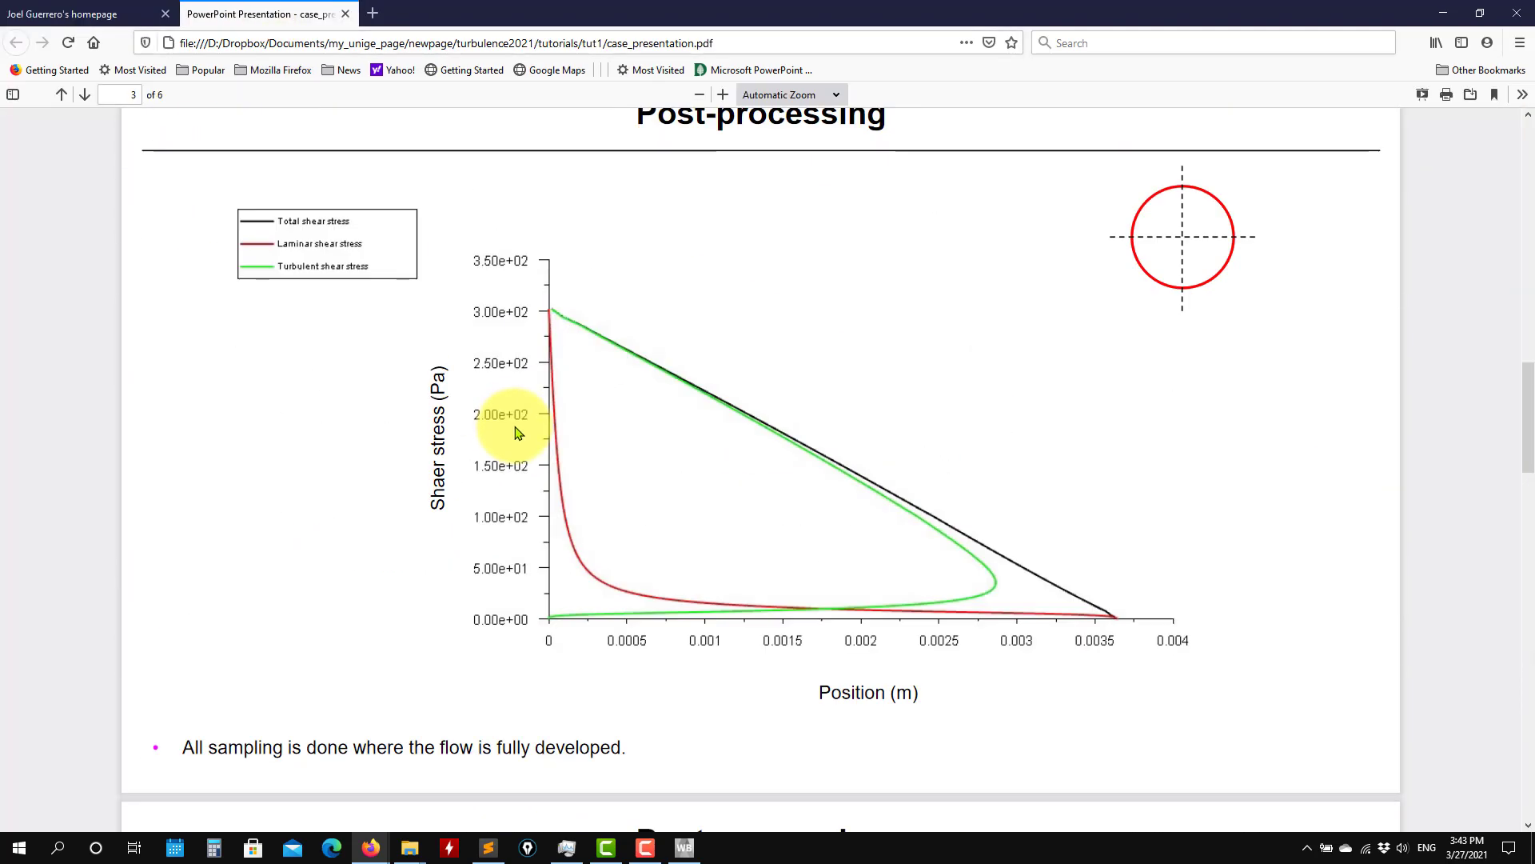
scroll(520, 432, "up", 15)
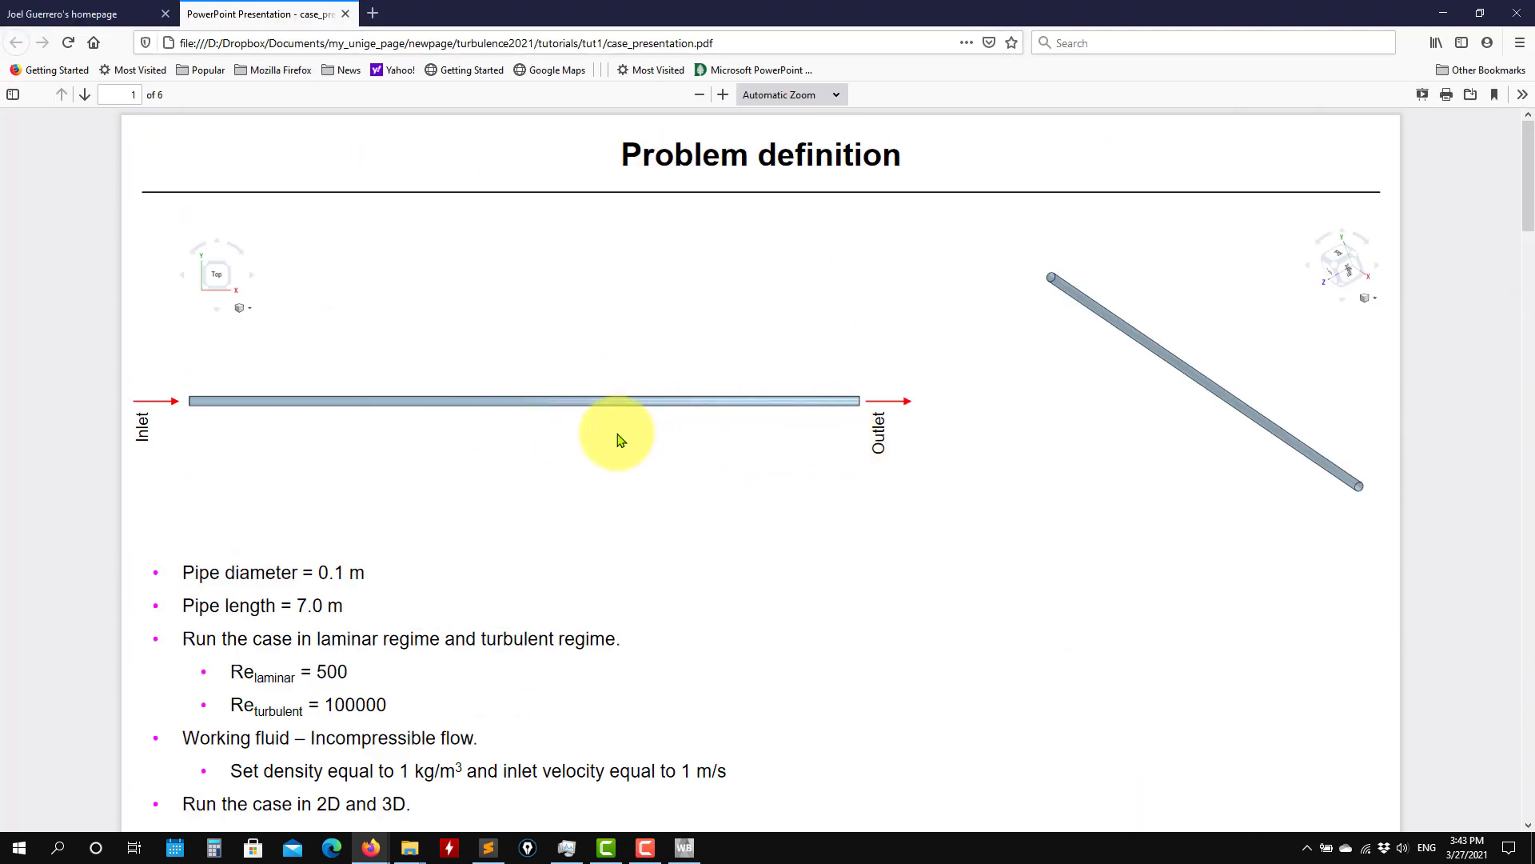
Review the rest of the problem definition, return to Workbench and add a Geometry component system to the empty project schematic
scroll(617, 440, "down", 2)
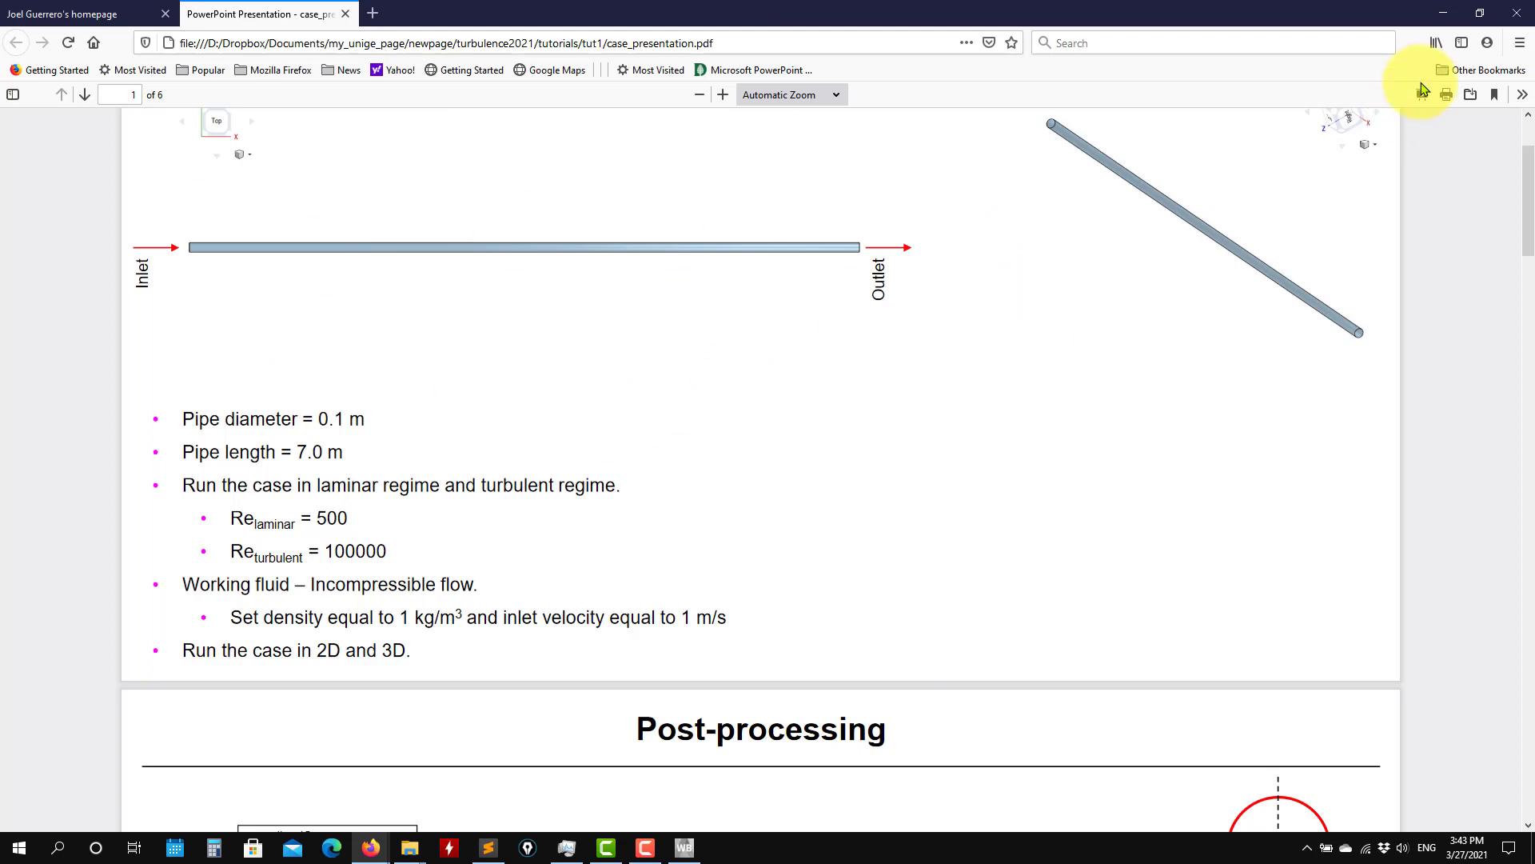
left_click(1443, 13)
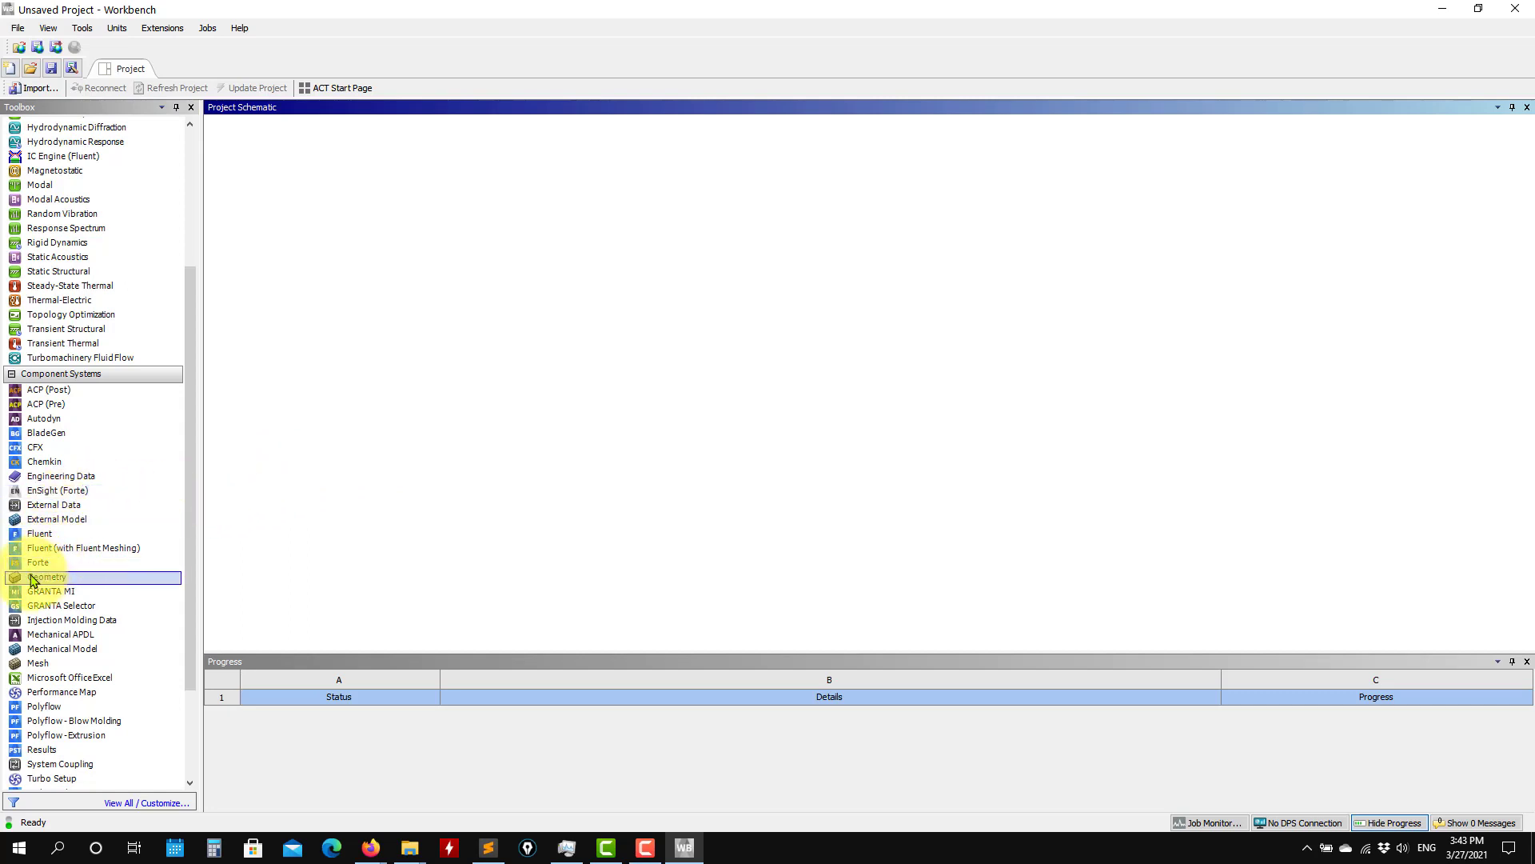
left_click_drag(32, 579, 309, 216)
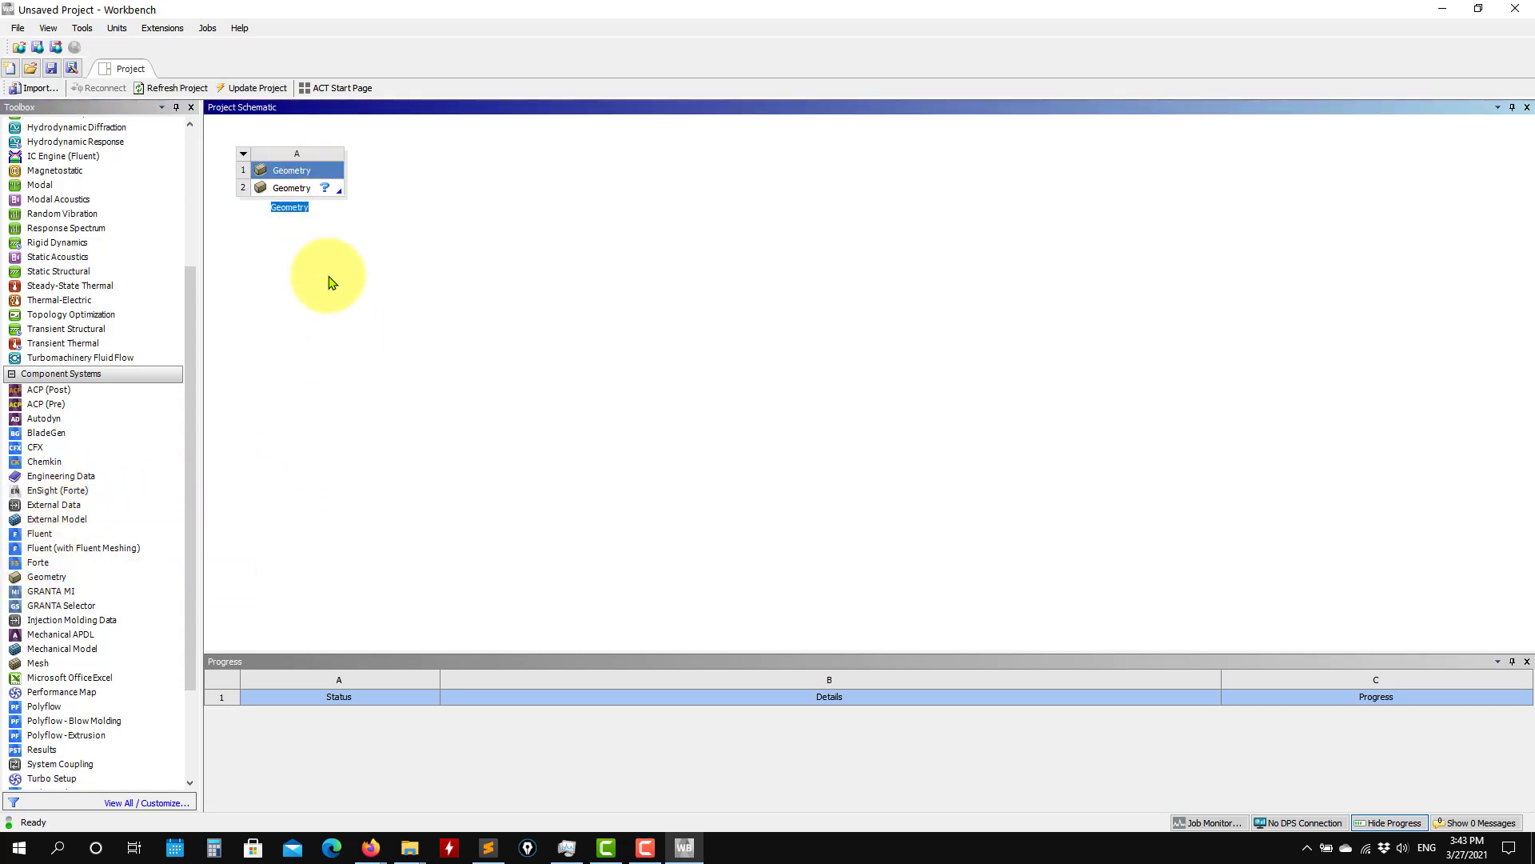
Save the project to the Desktop under the name test1
left_click(18, 29)
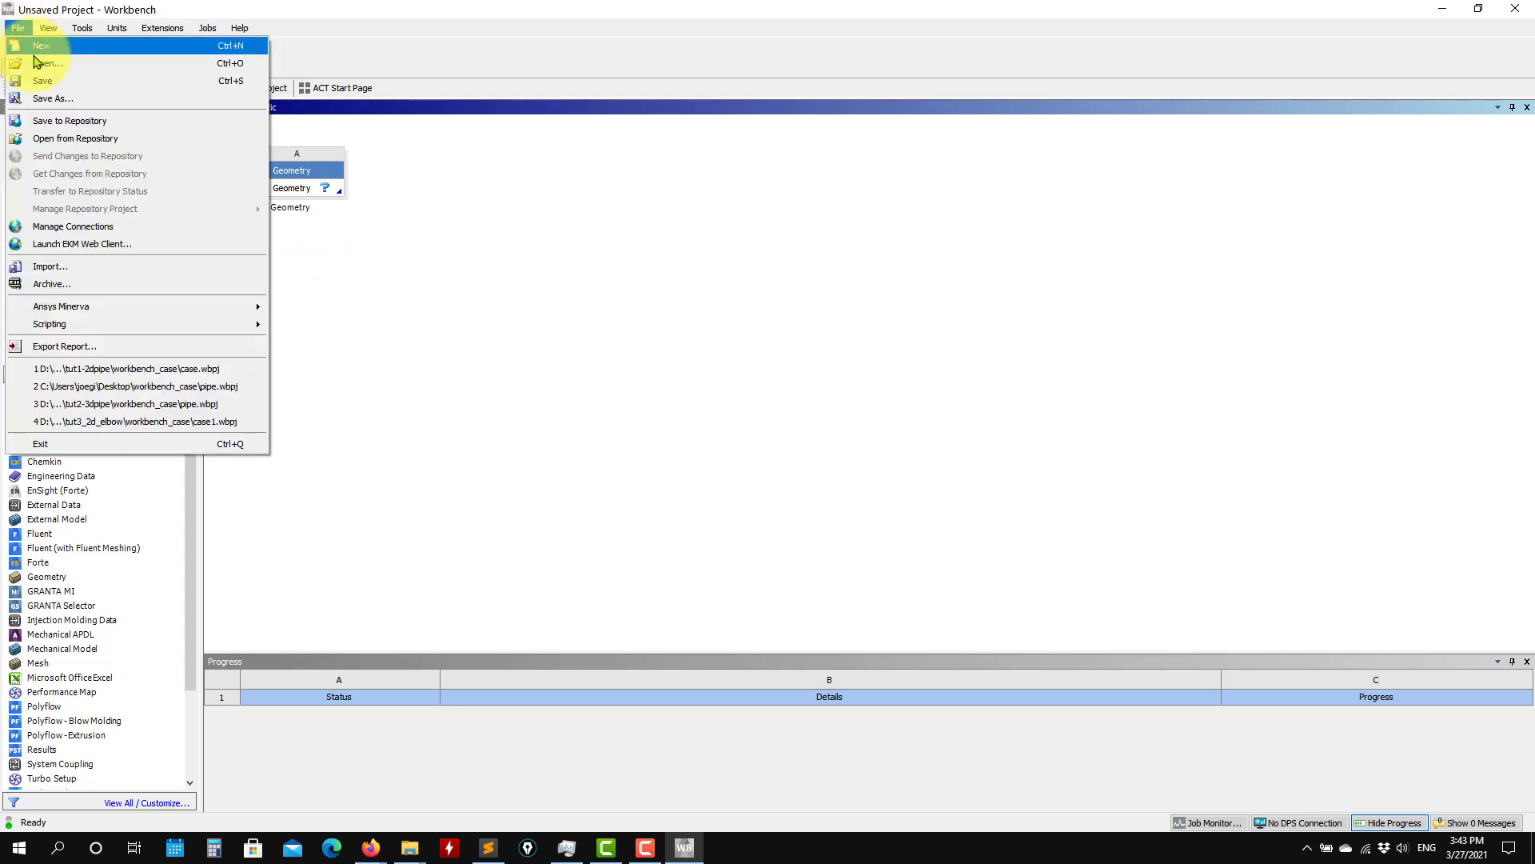
left_click(50, 98)
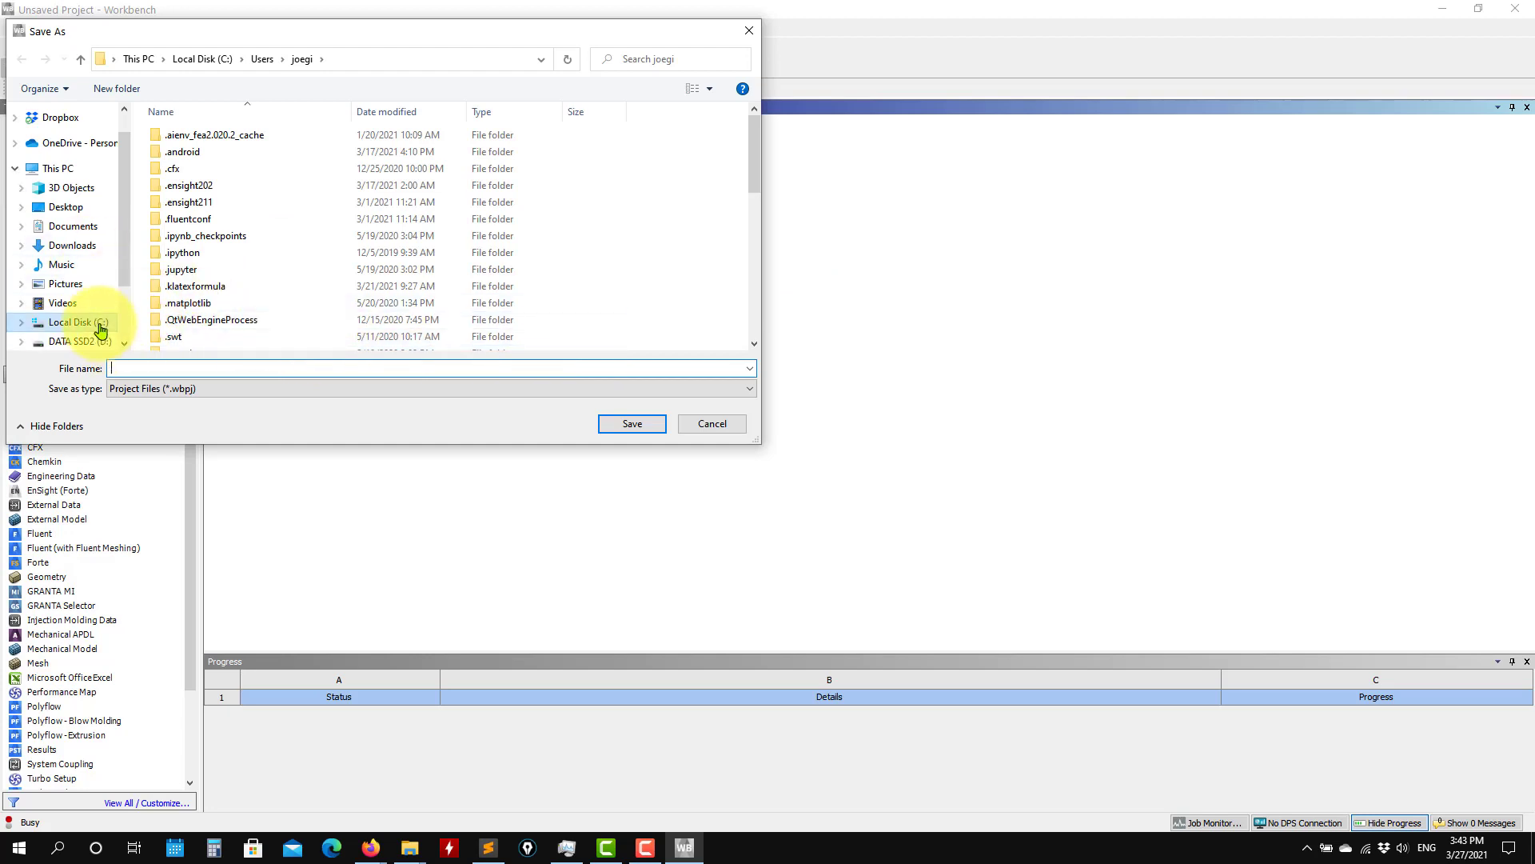
left_click(67, 207)
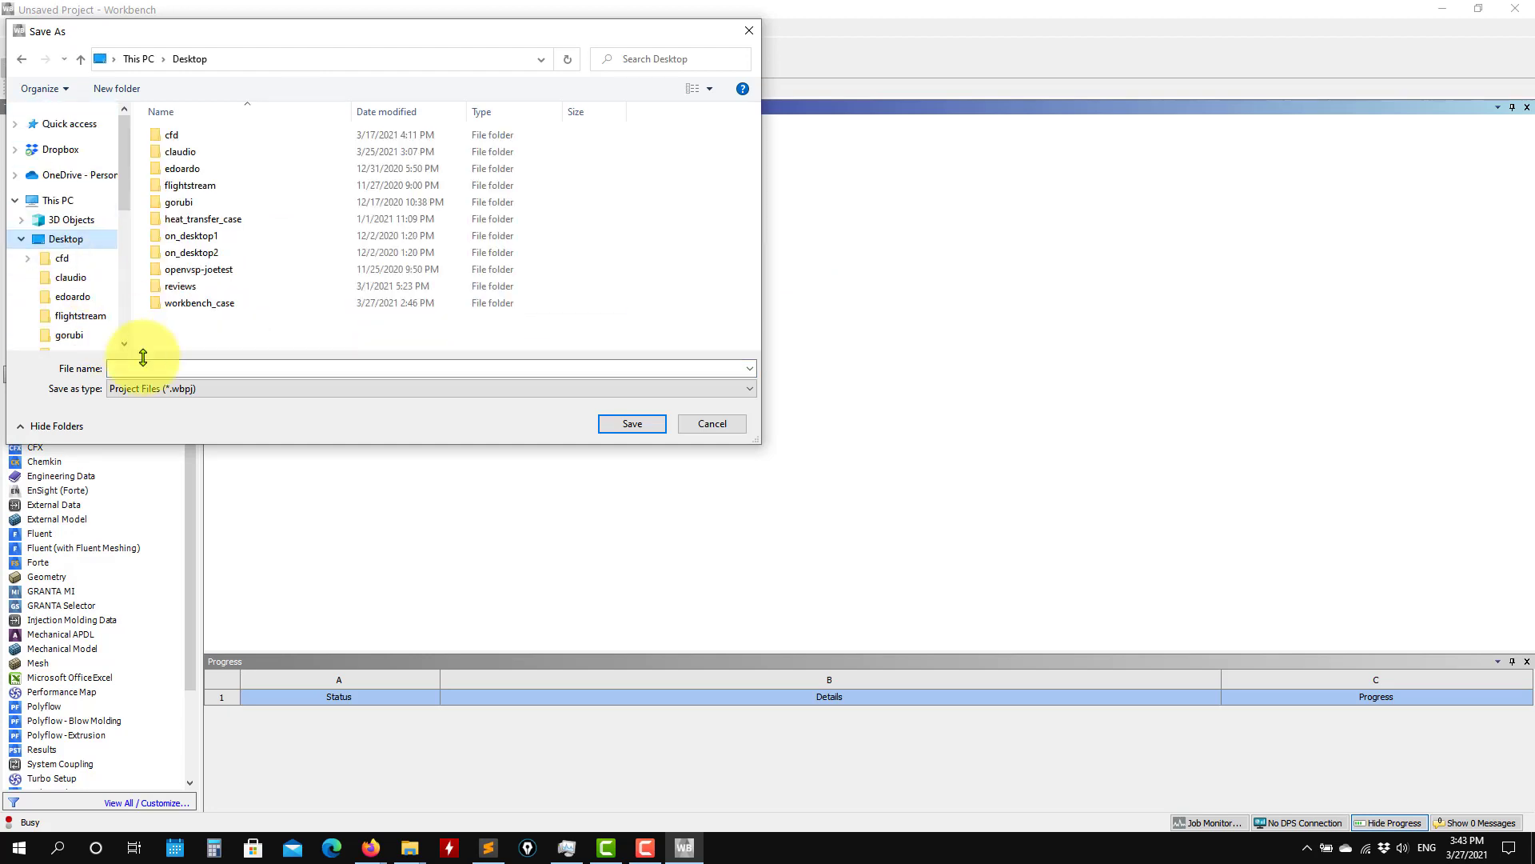
left_click(188, 368)
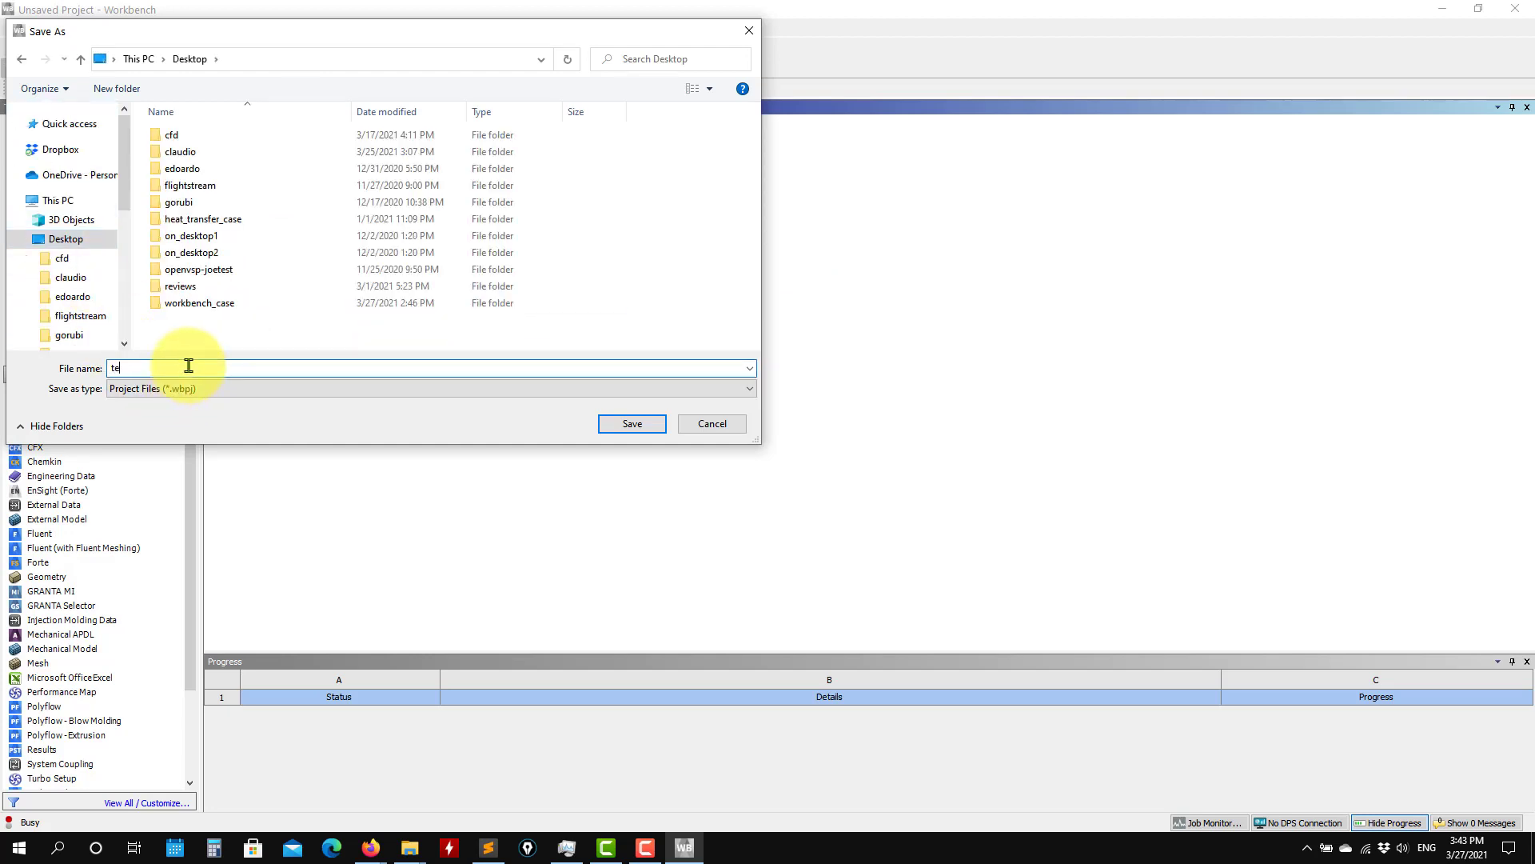
key("Return")
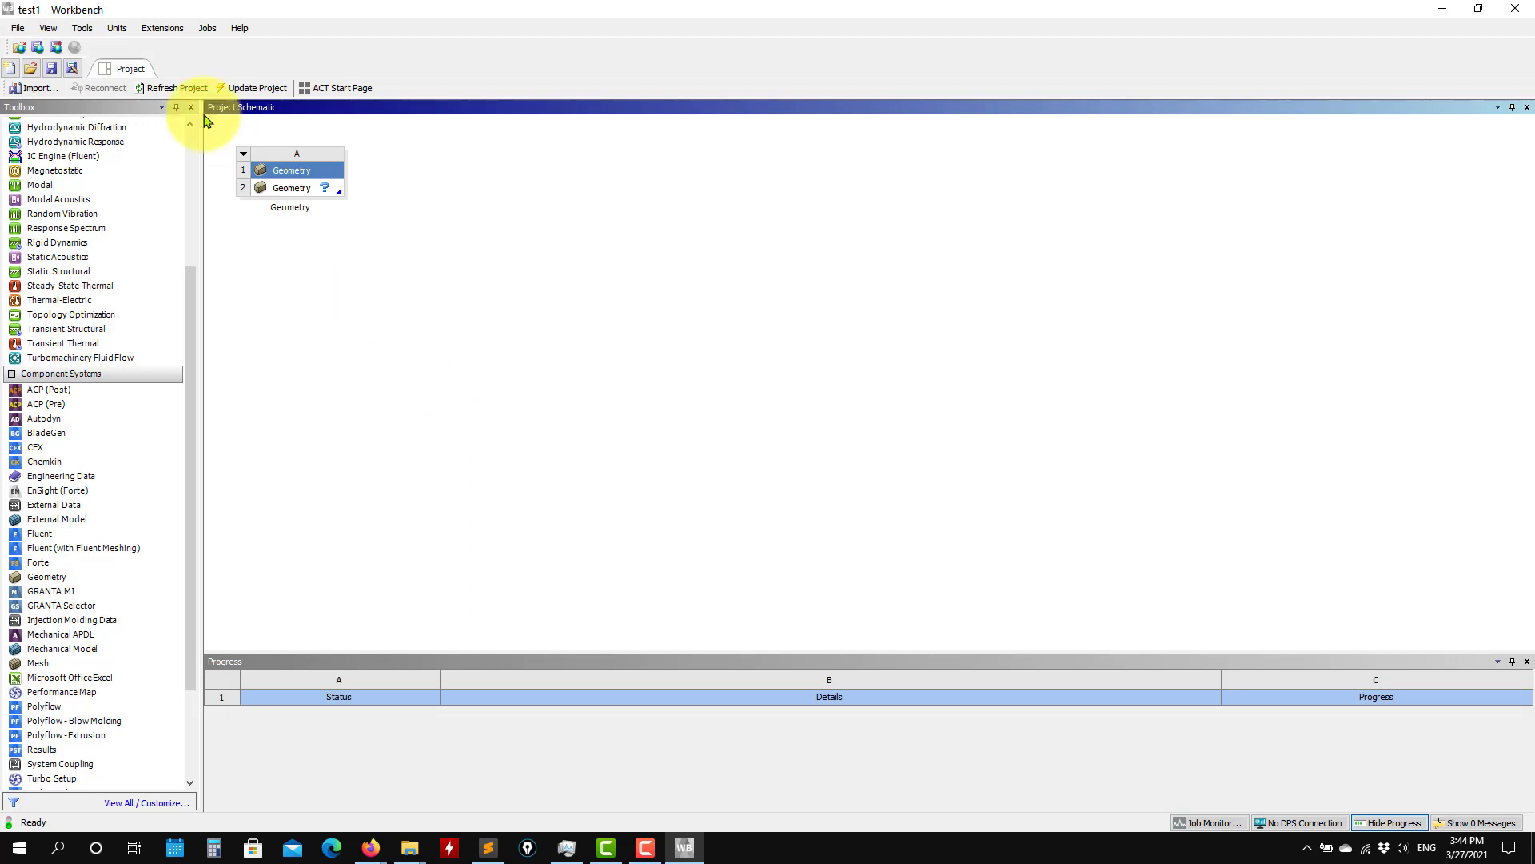
Show the list of files belonging to the project, with their locations, and close it again
left_click(61, 28)
left_click(88, 155)
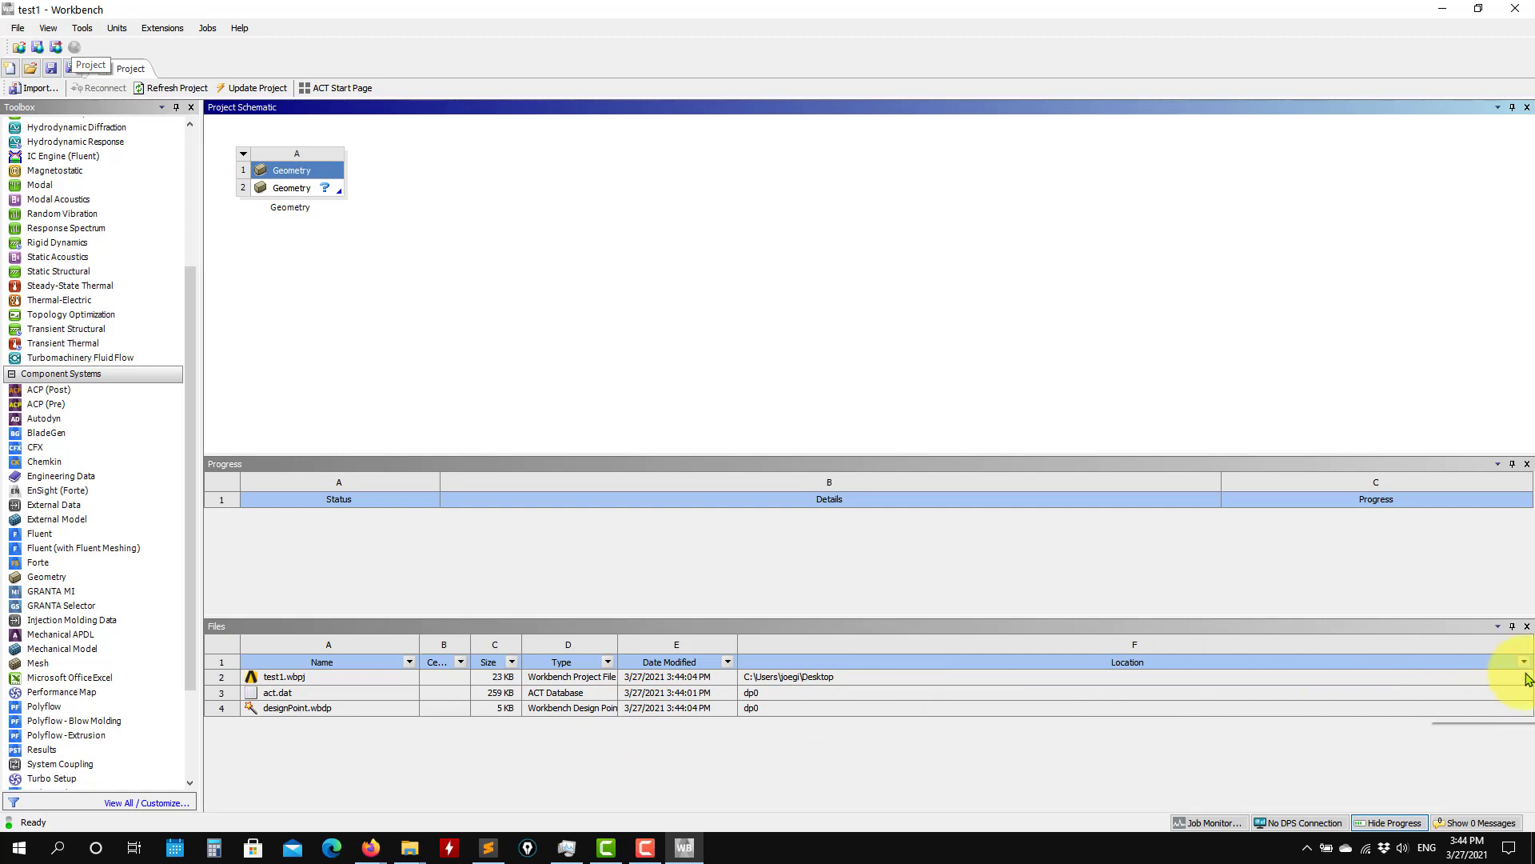
left_click(1527, 627)
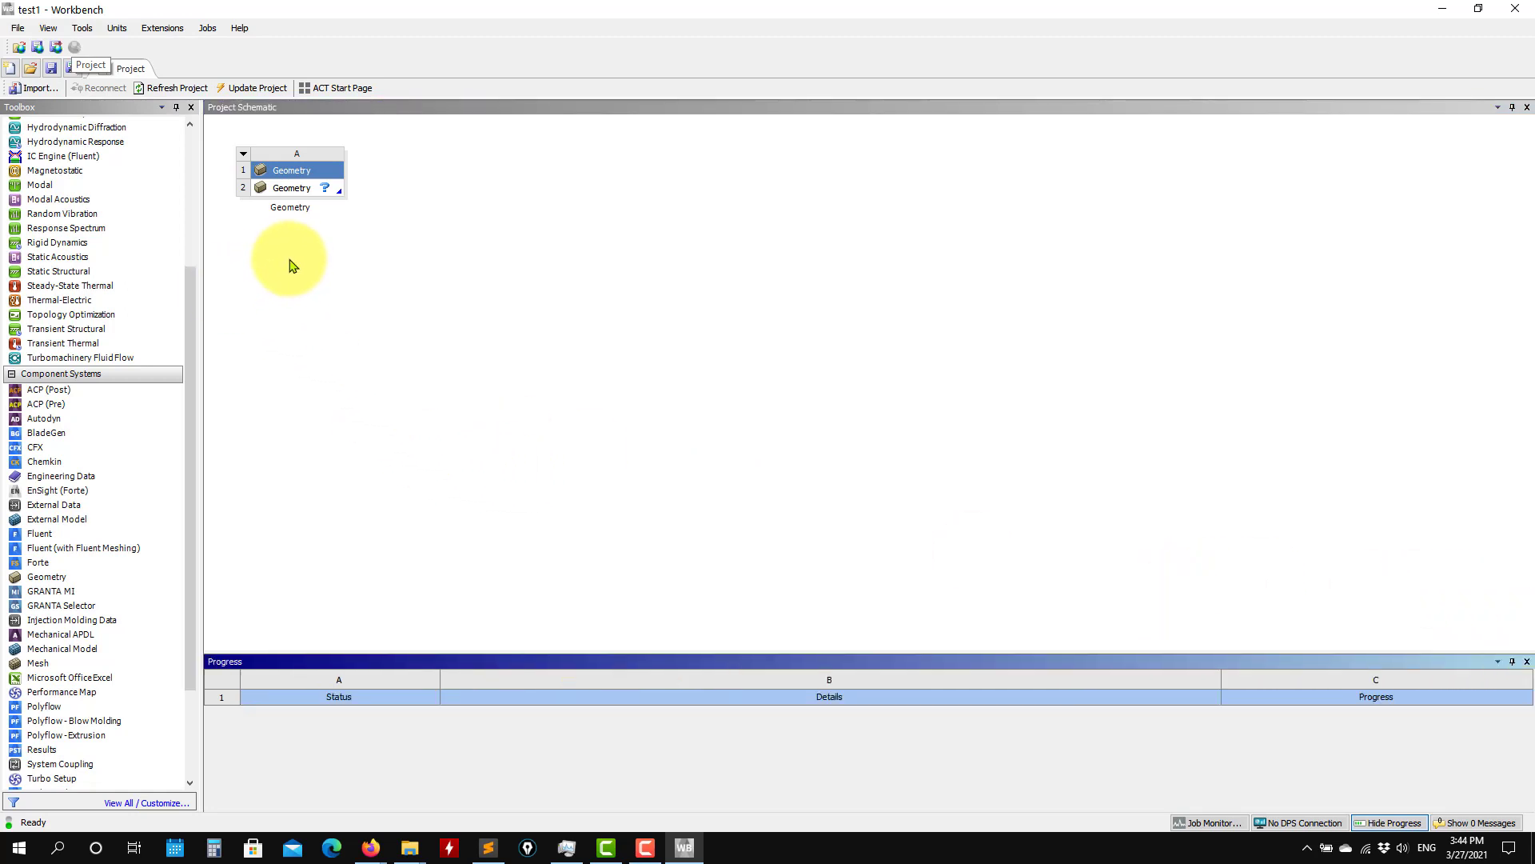
Start a new DesignModeler geometry from the Geometry cell of system A
right_click(294, 189)
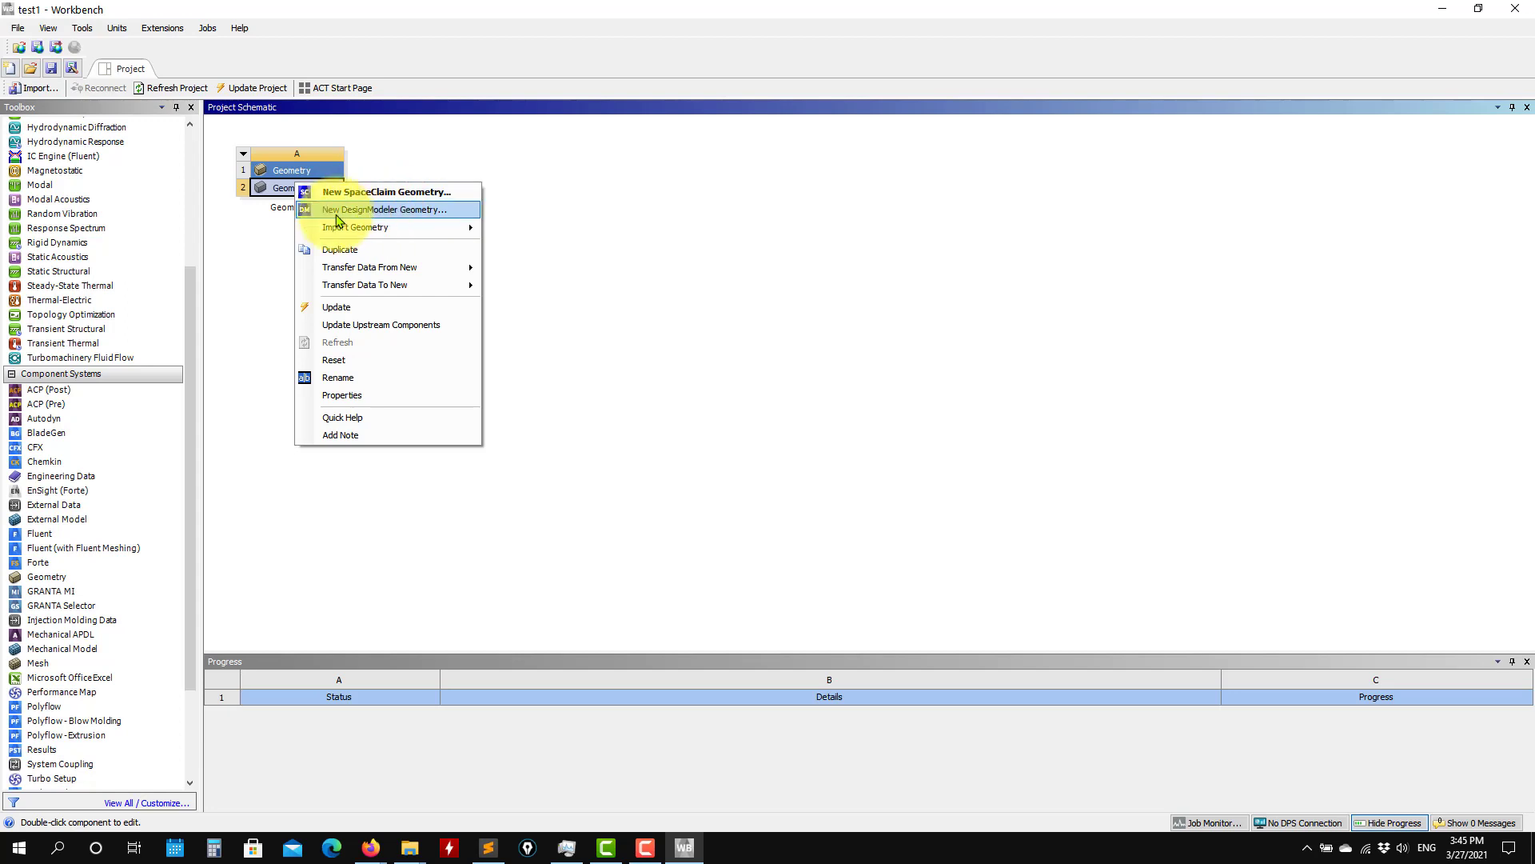
left_click(372, 210)
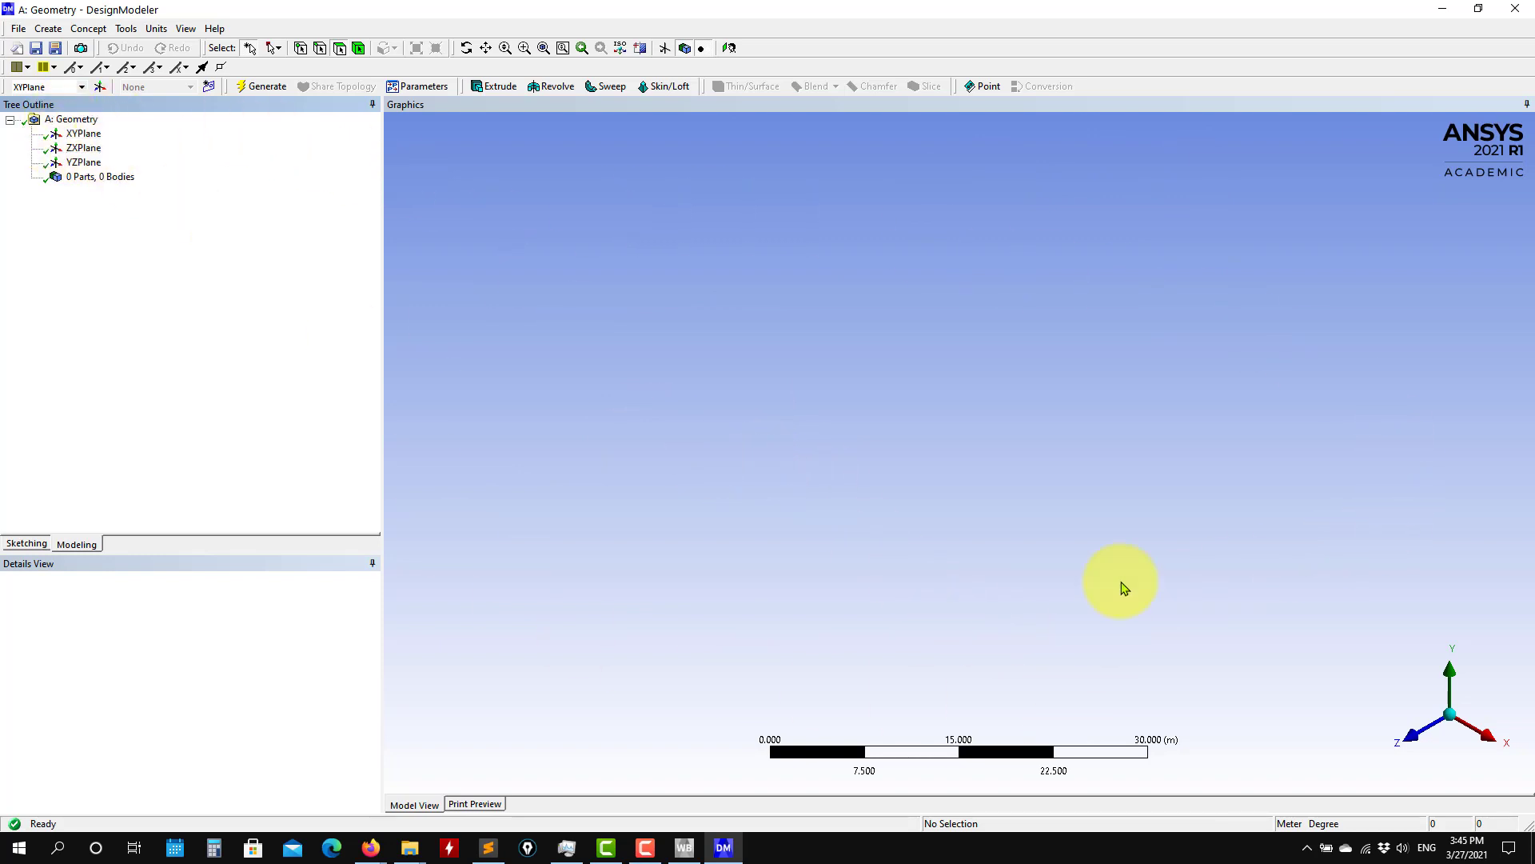
middle_click_drag(994, 378, 943, 468)
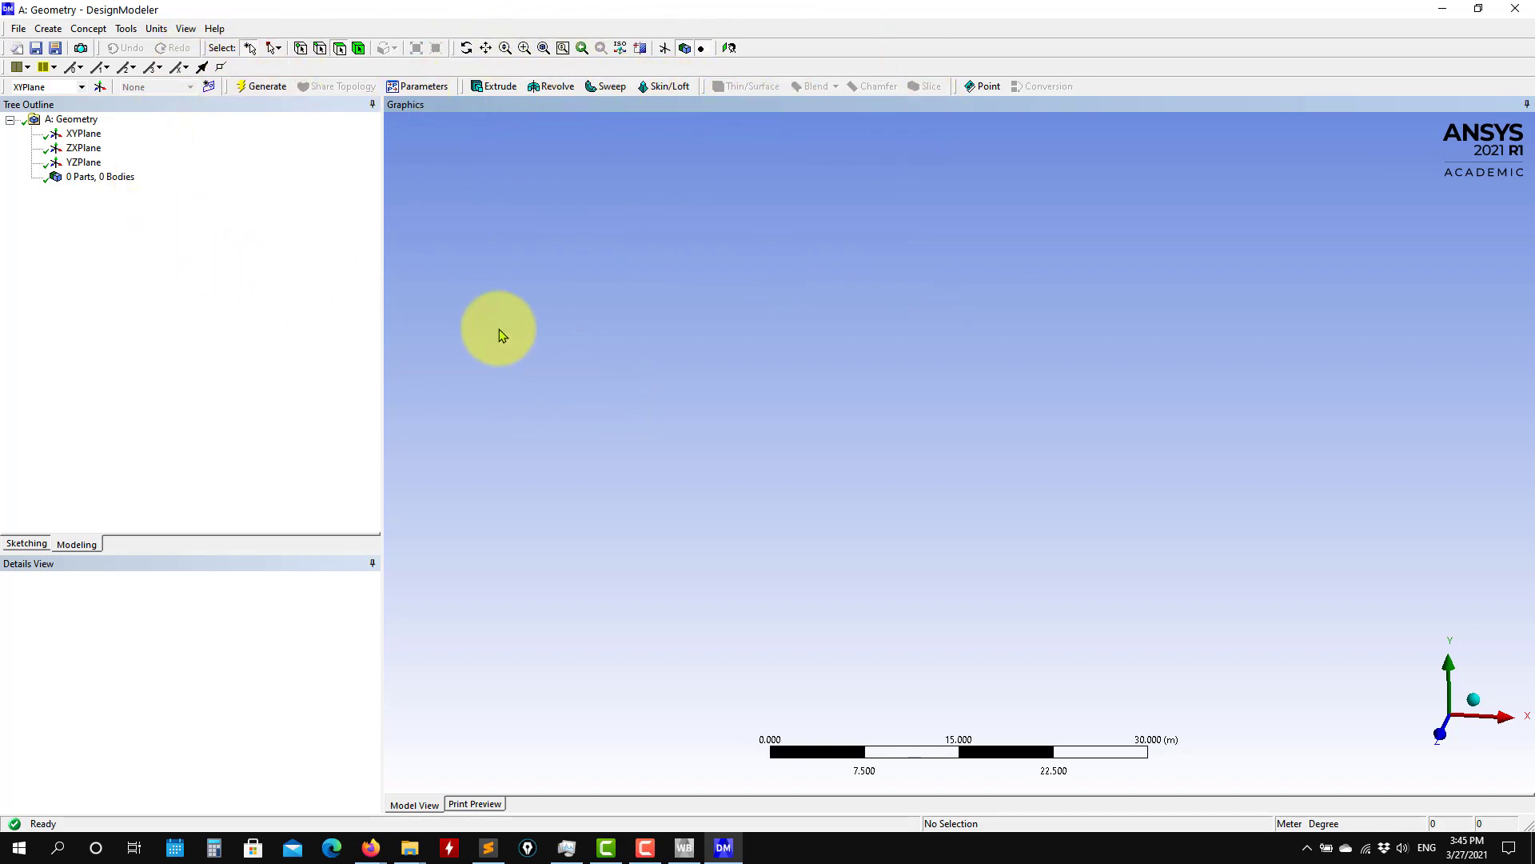
left_click(49, 30)
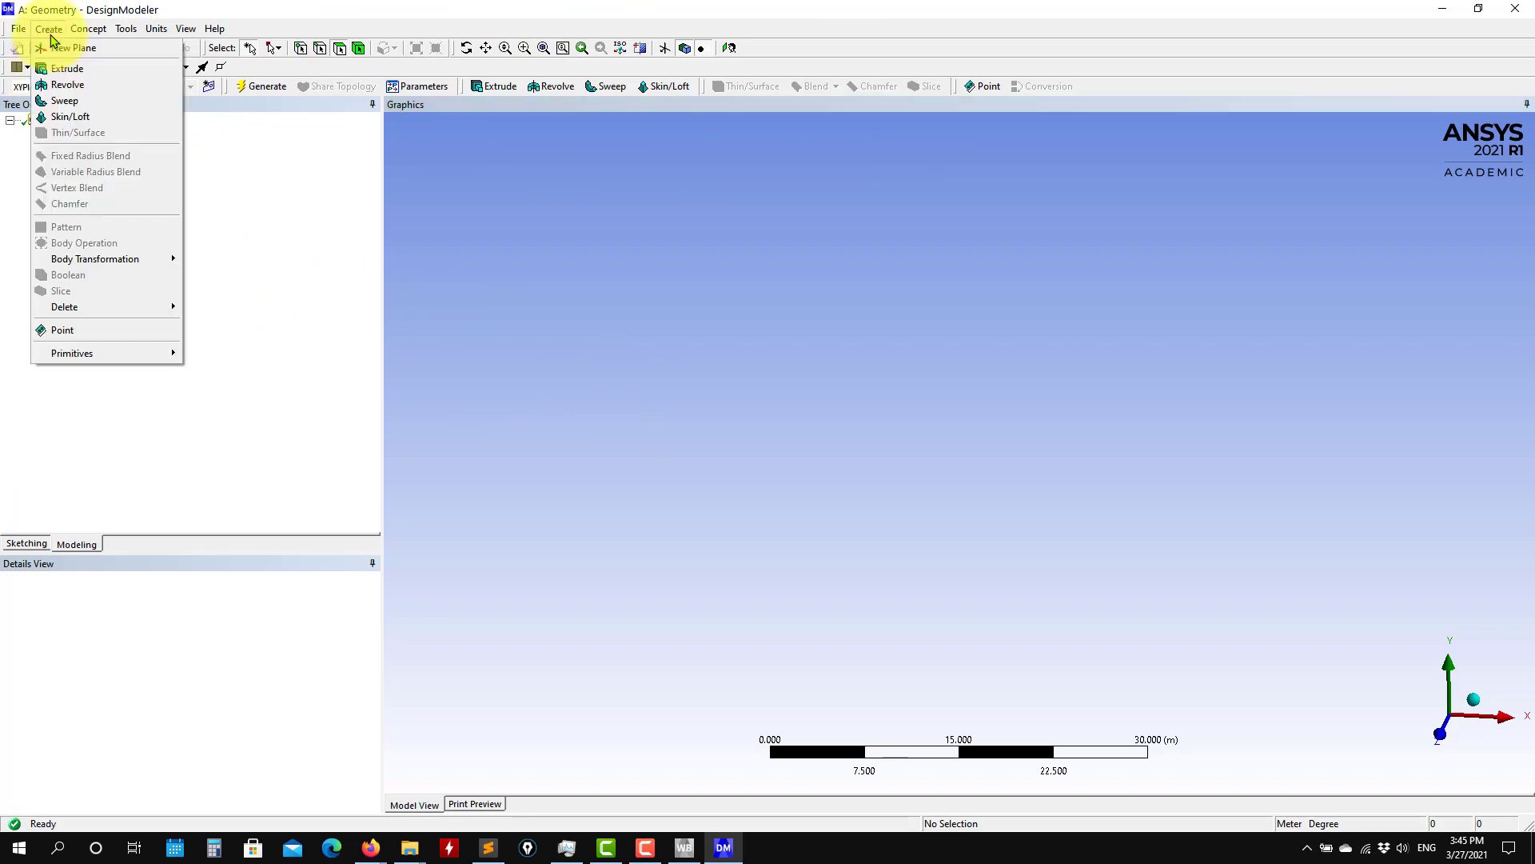
mouse_move(85, 32)
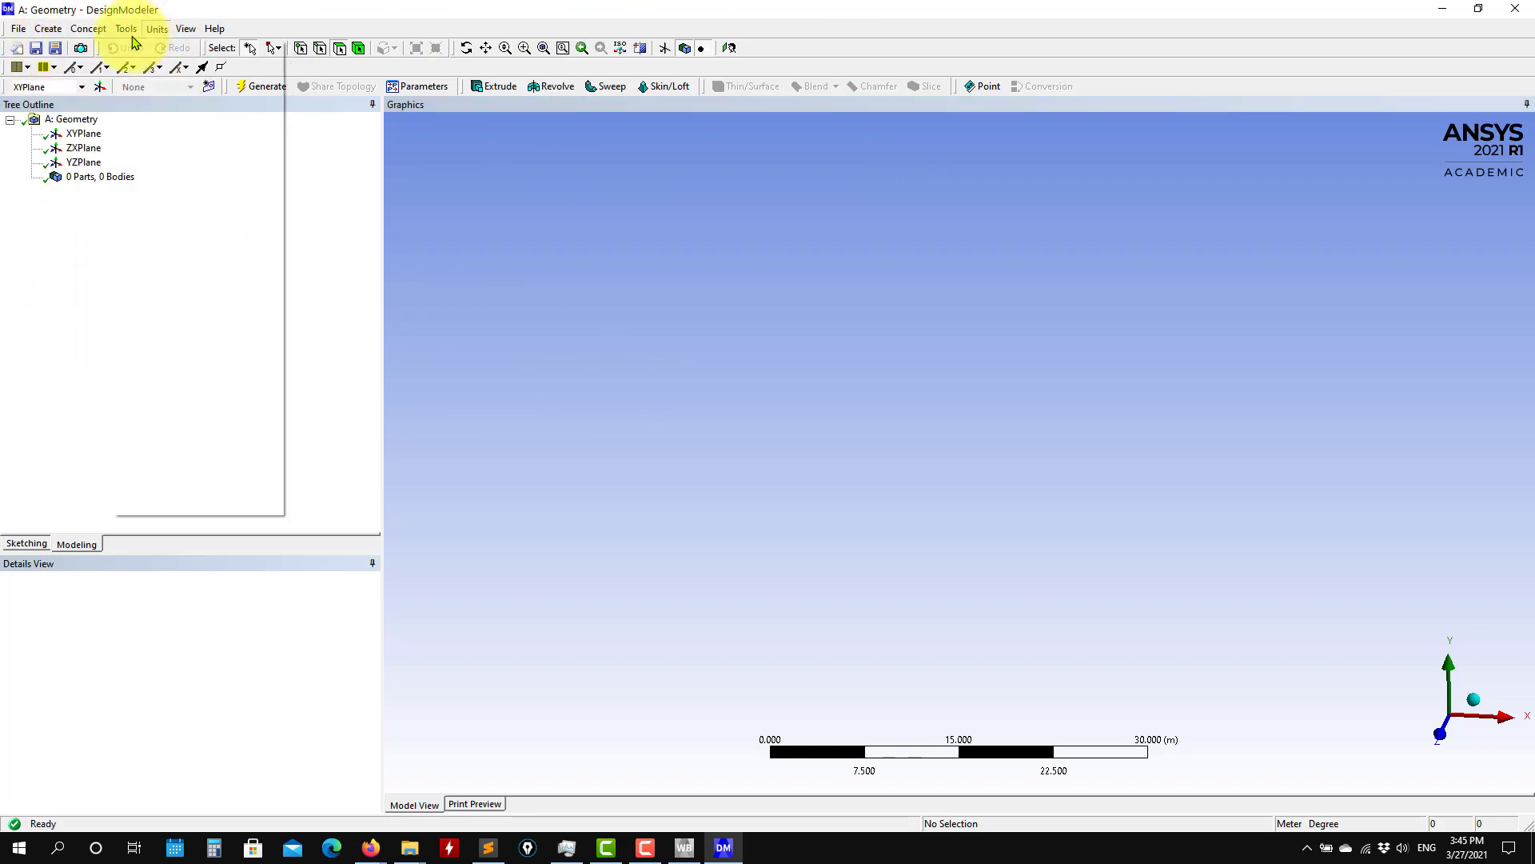
left_click(49, 29)
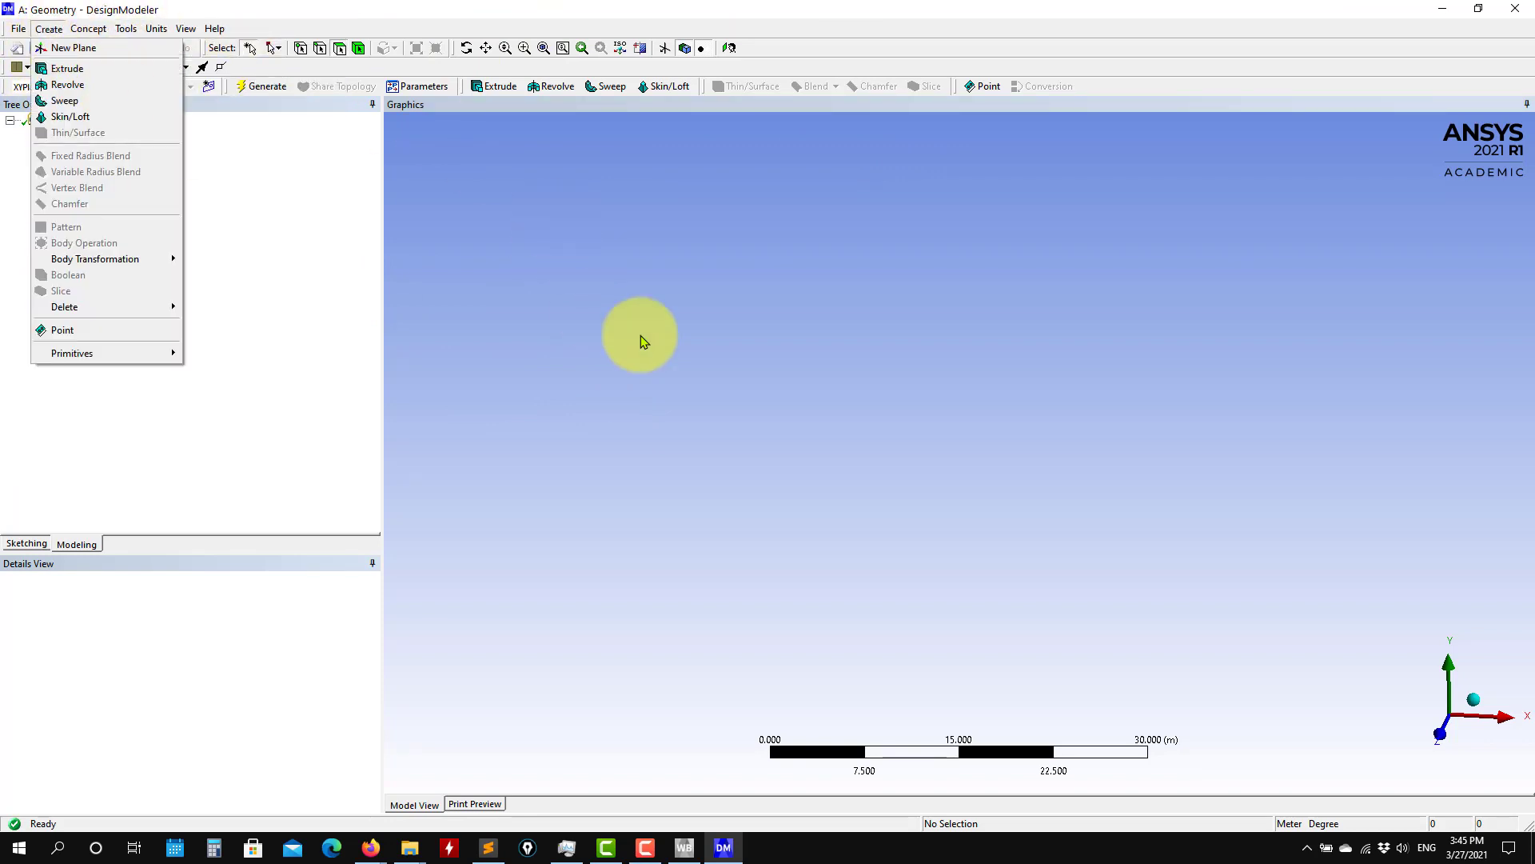
left_click(641, 335)
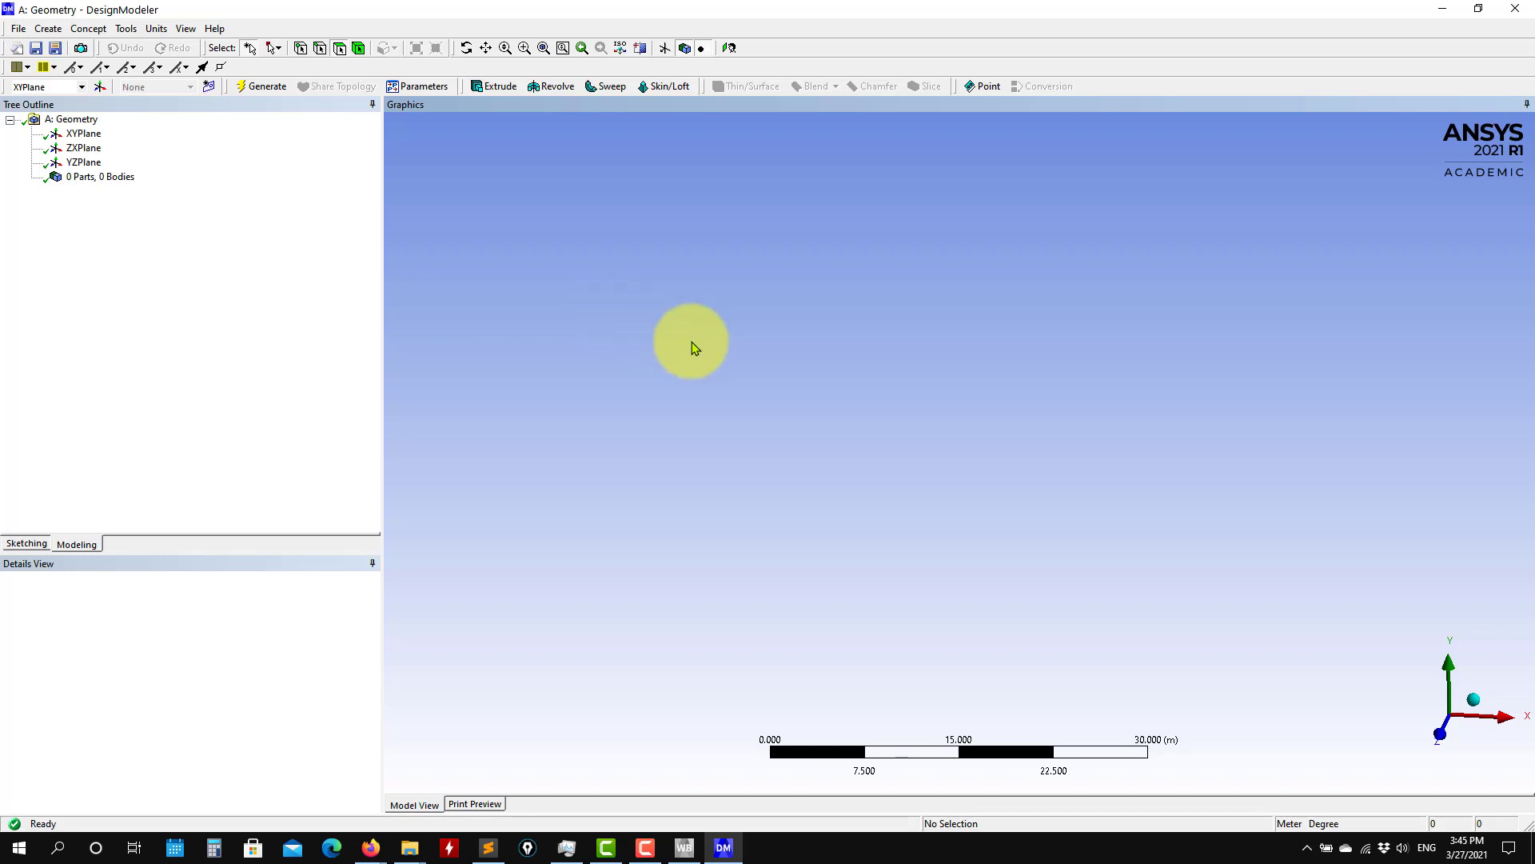
Display the ZXPlane, XYPlane and YZPlane one after another to compare their axis orientations
left_click(95, 139)
left_click(87, 146)
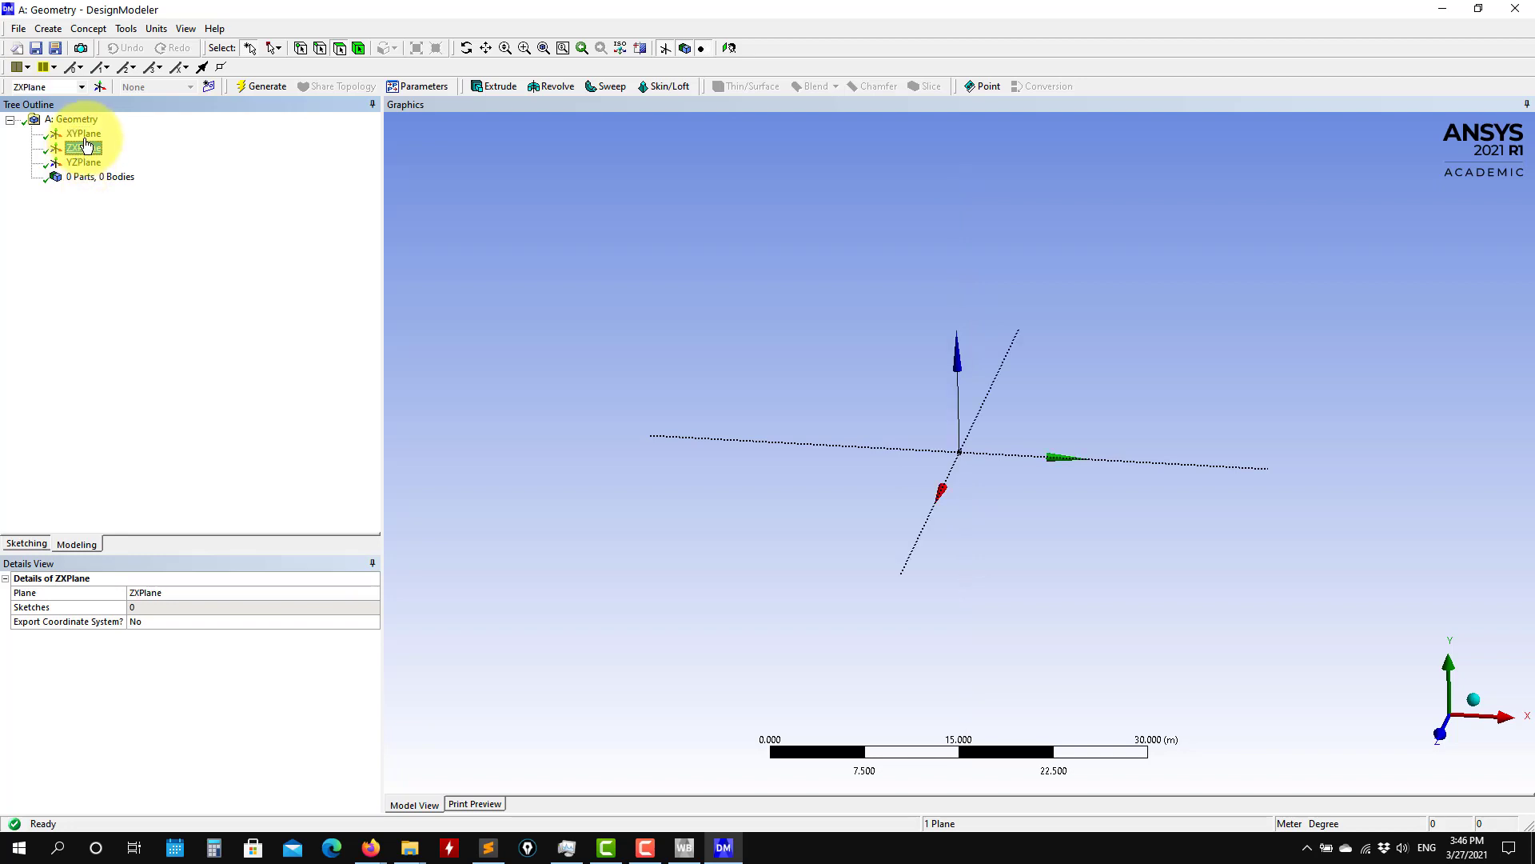
key("Up")
key("Down")
key("Down")
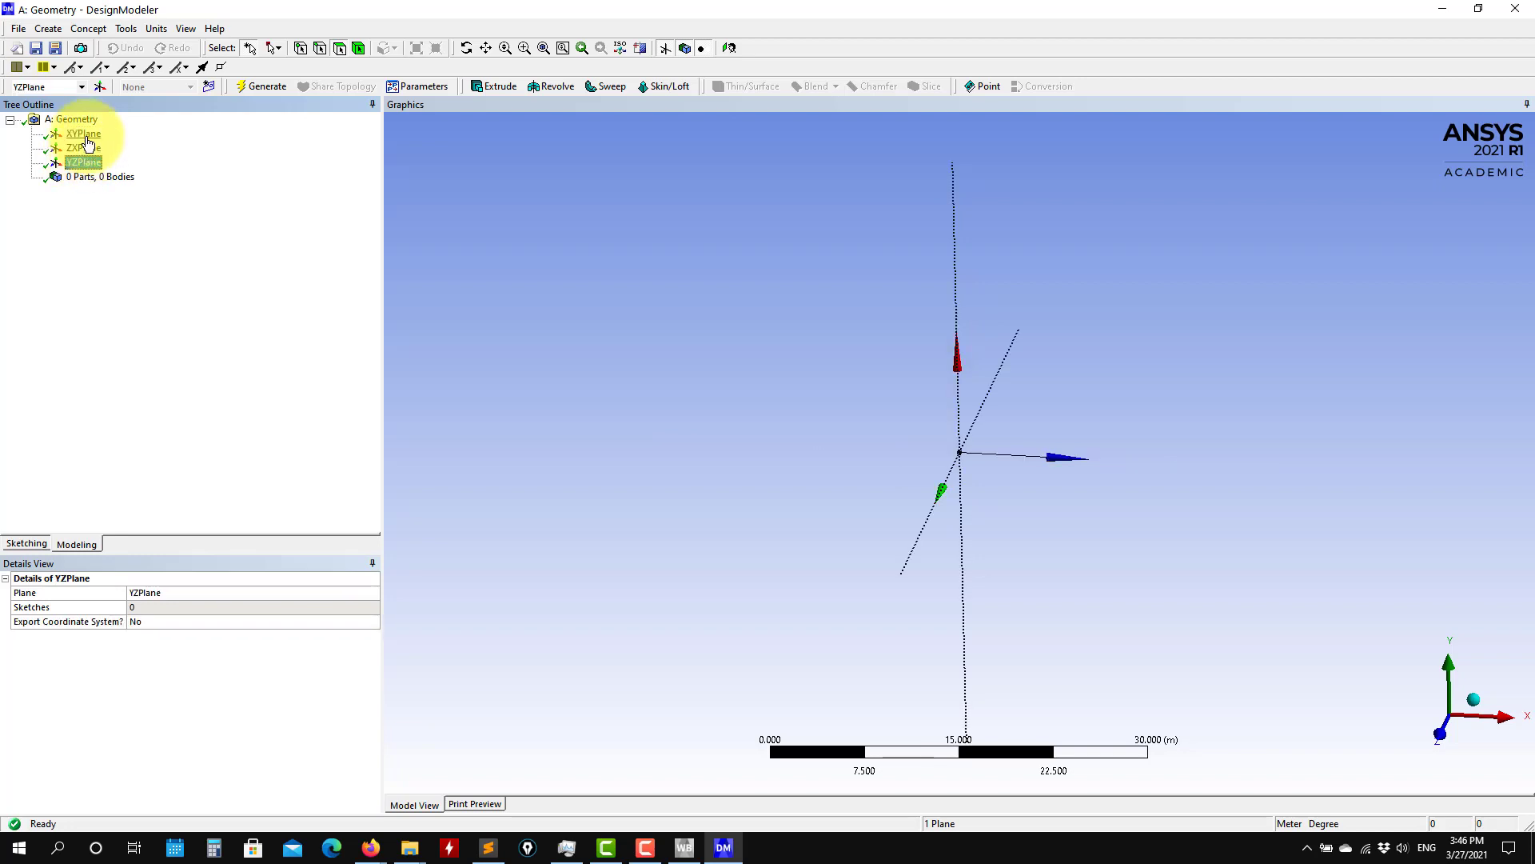
Create a new sketch on the XYPlane and view the sketch plane face-on
left_click(86, 136)
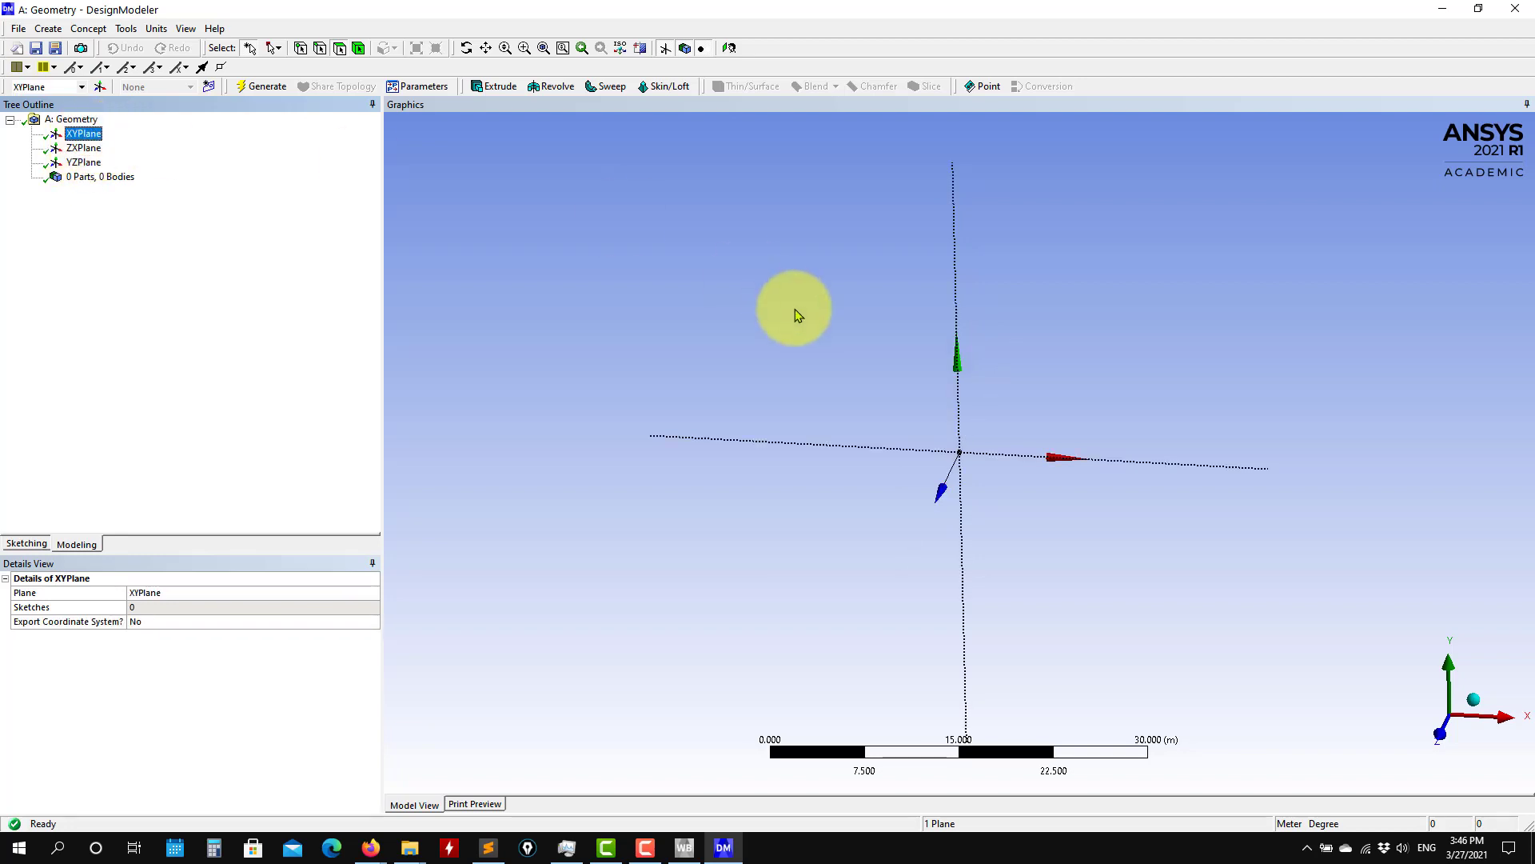
middle_click_drag(723, 342, 932, 195)
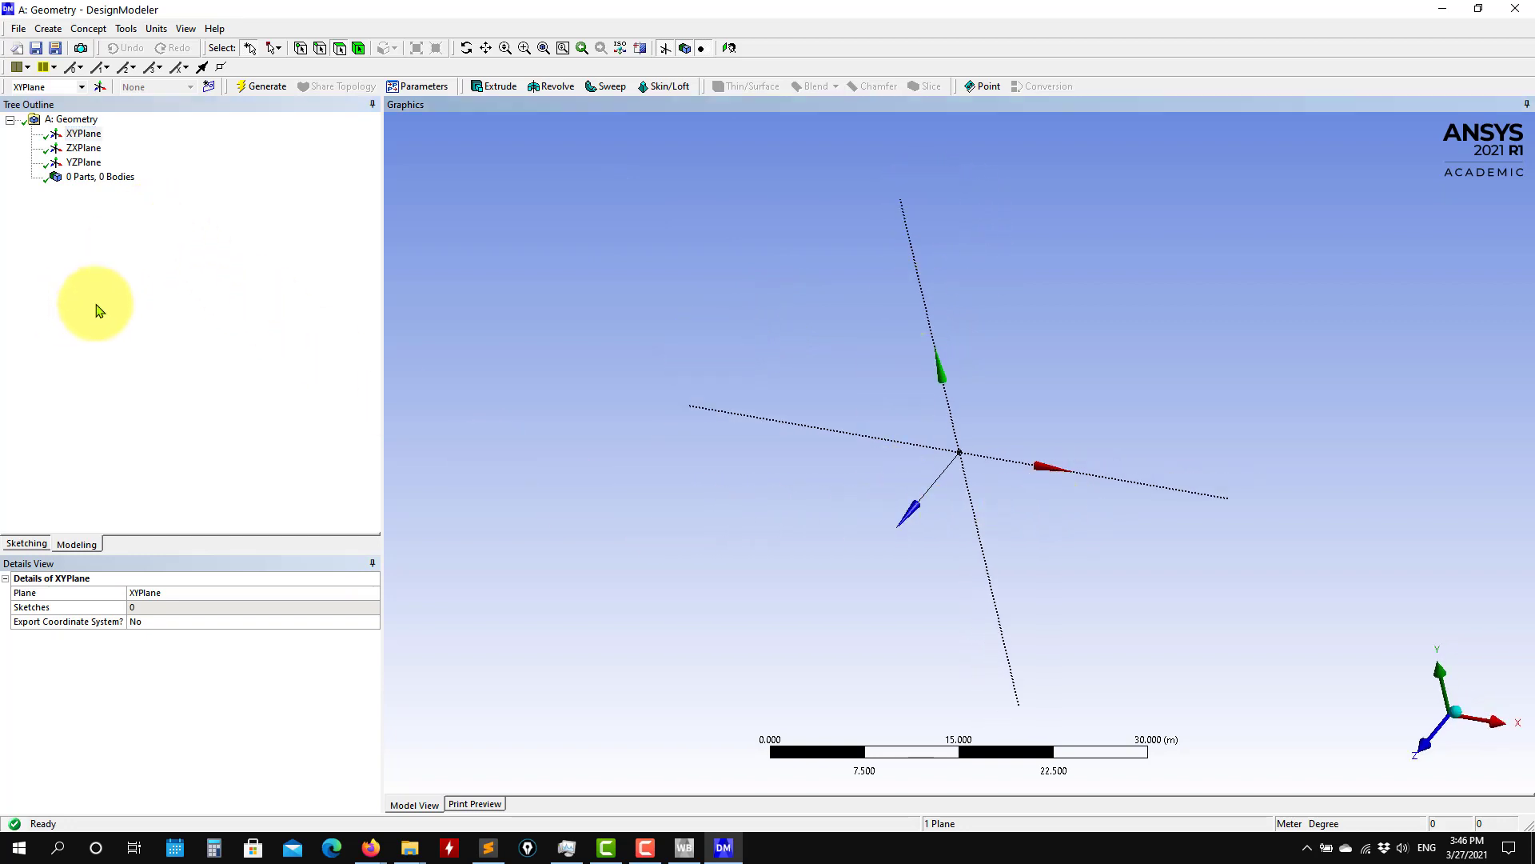
left_click(205, 90)
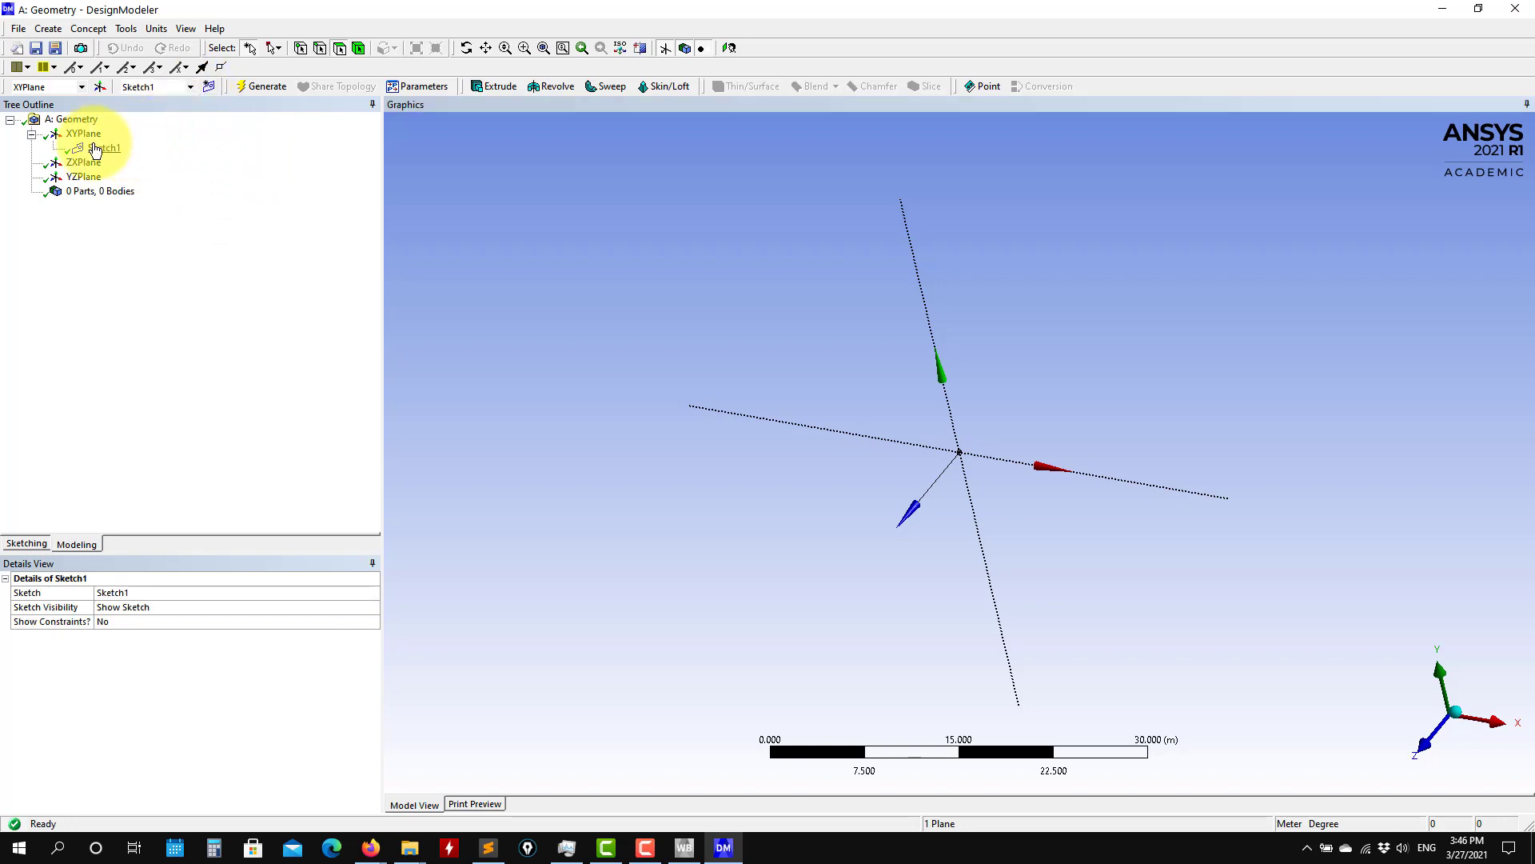
left_click(100, 150)
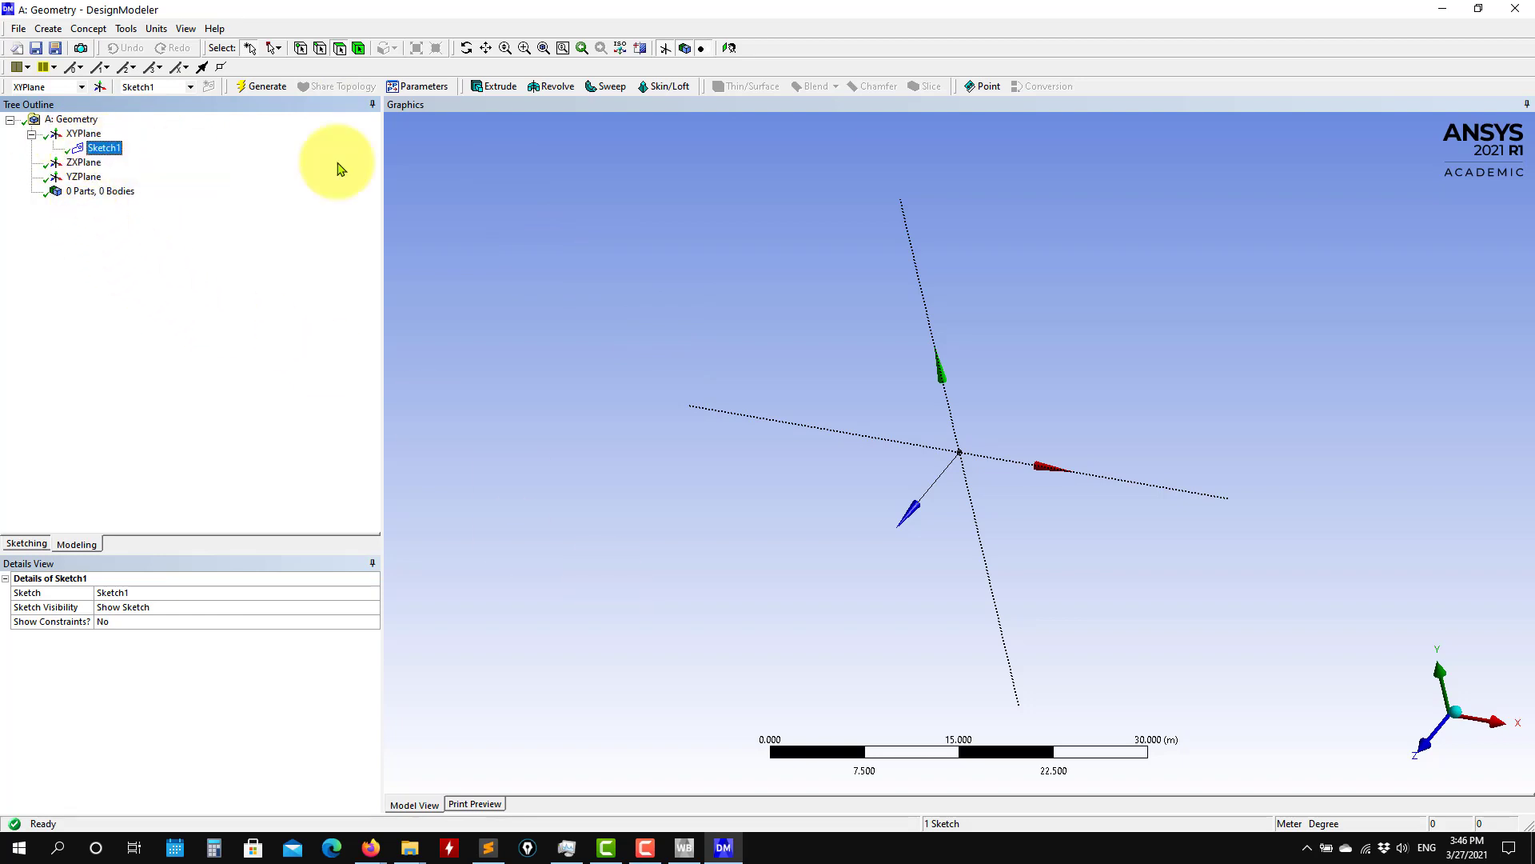
left_click(733, 51)
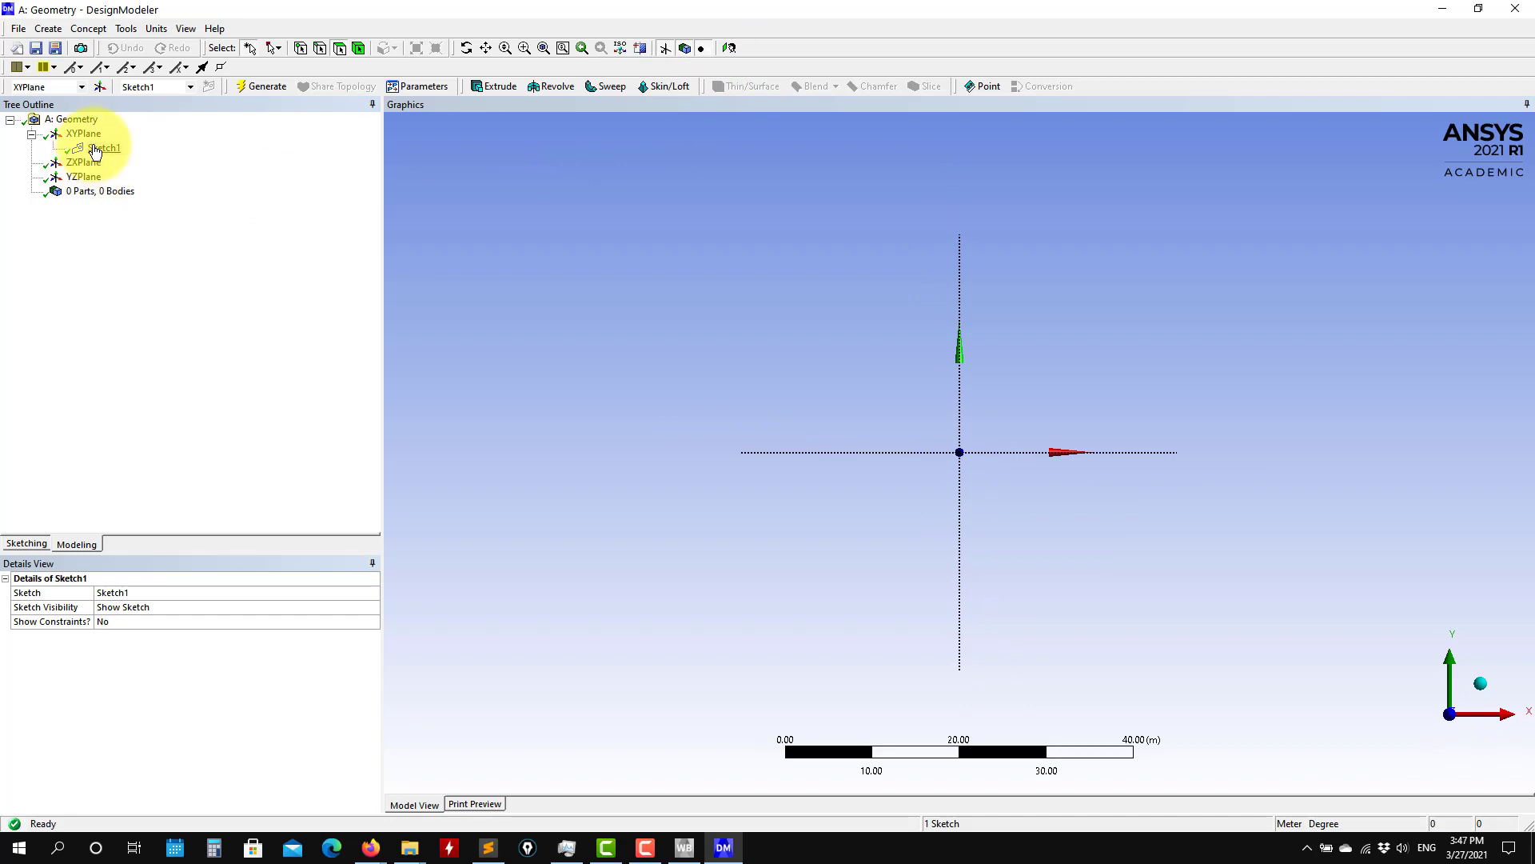
Sketch a rectangle about 22.3 m long with one corner at the origin, extending along positive X and Y
left_click(22, 548)
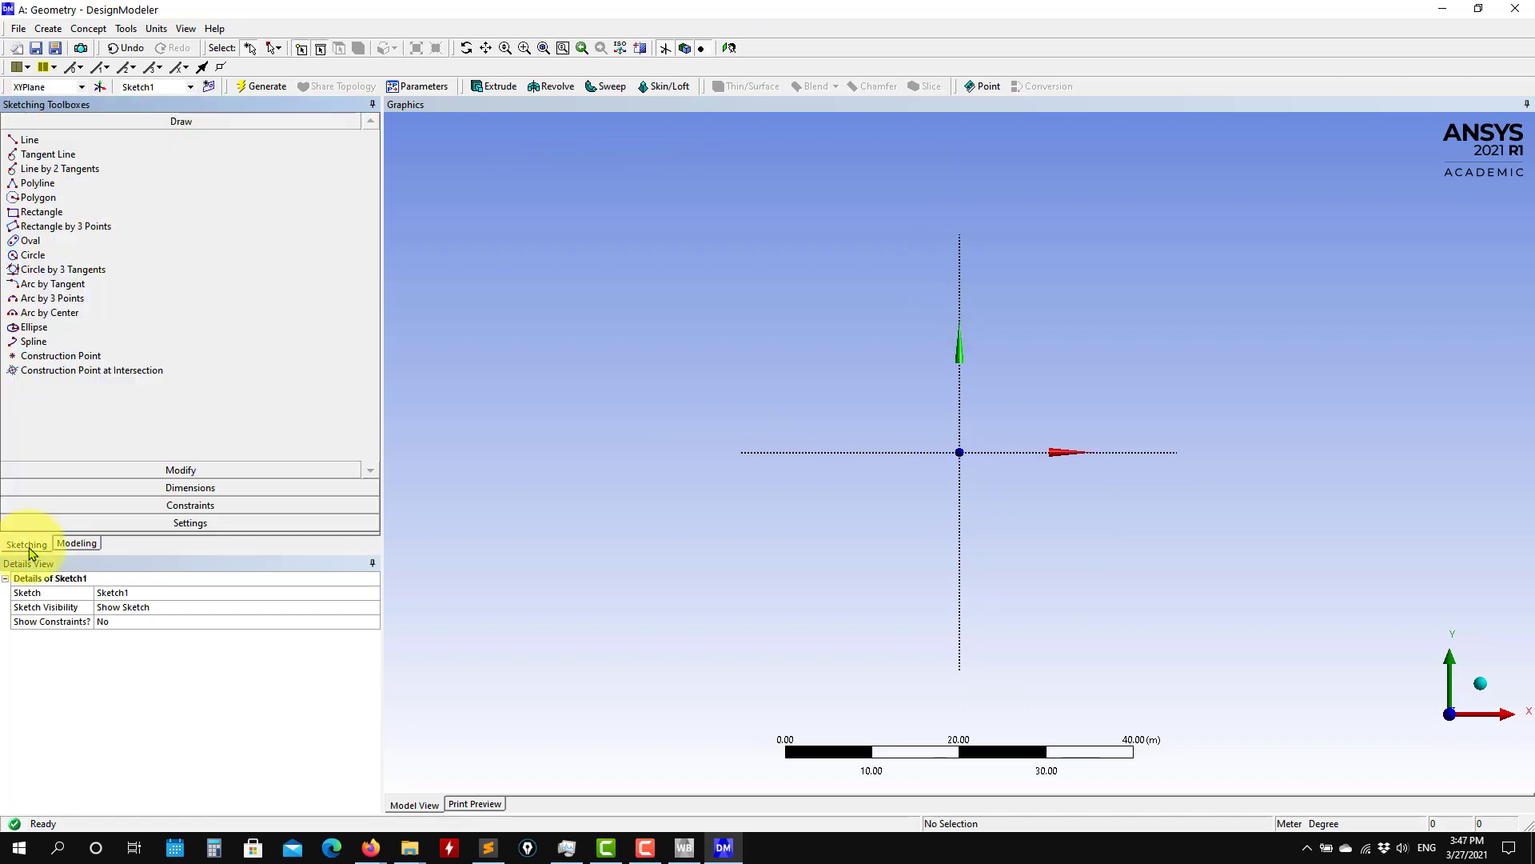
left_click(72, 547)
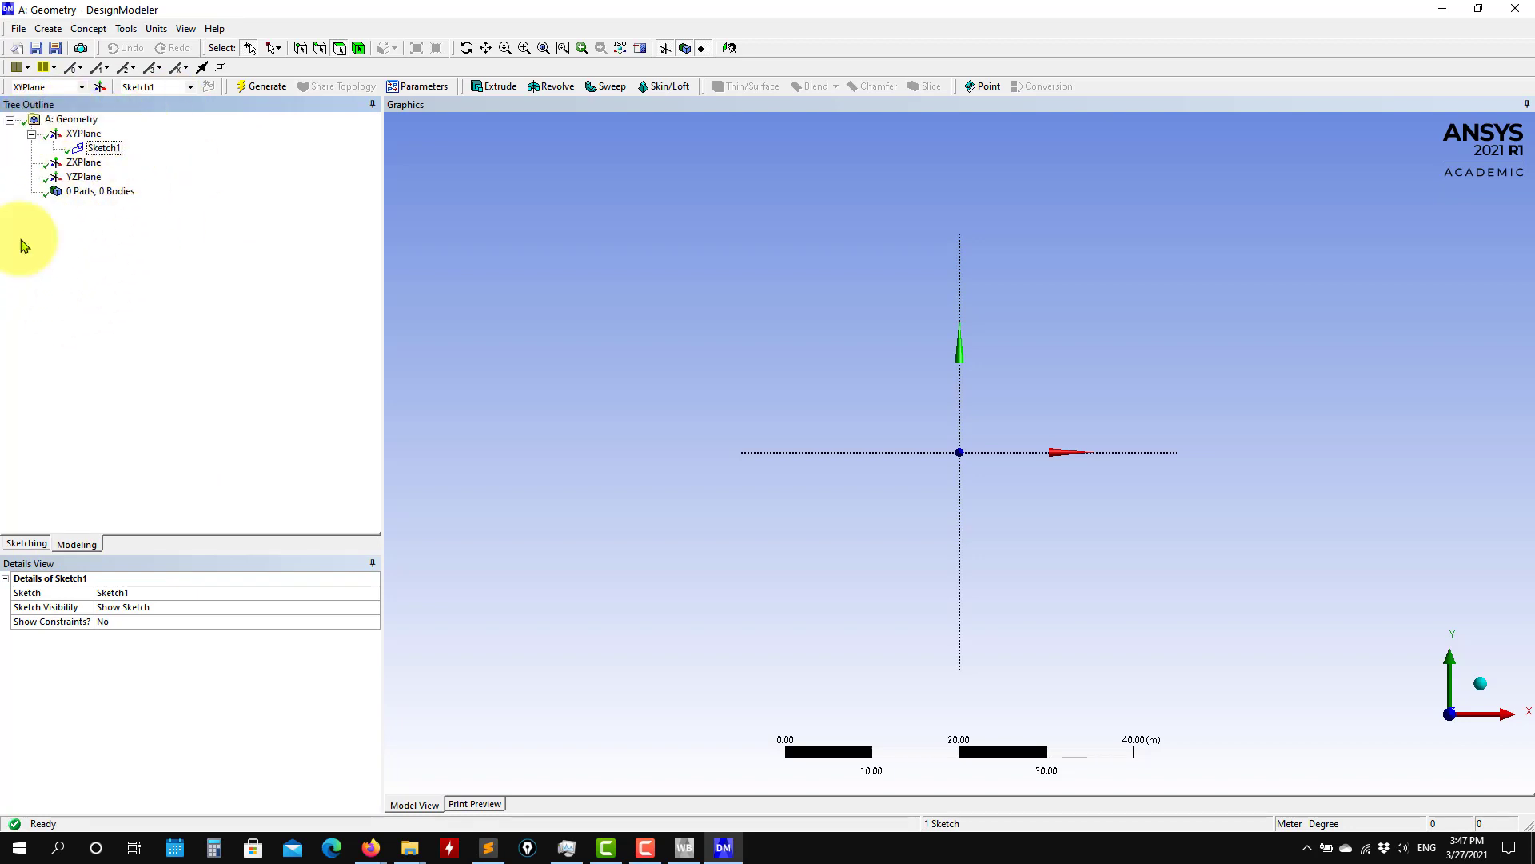
left_click(26, 543)
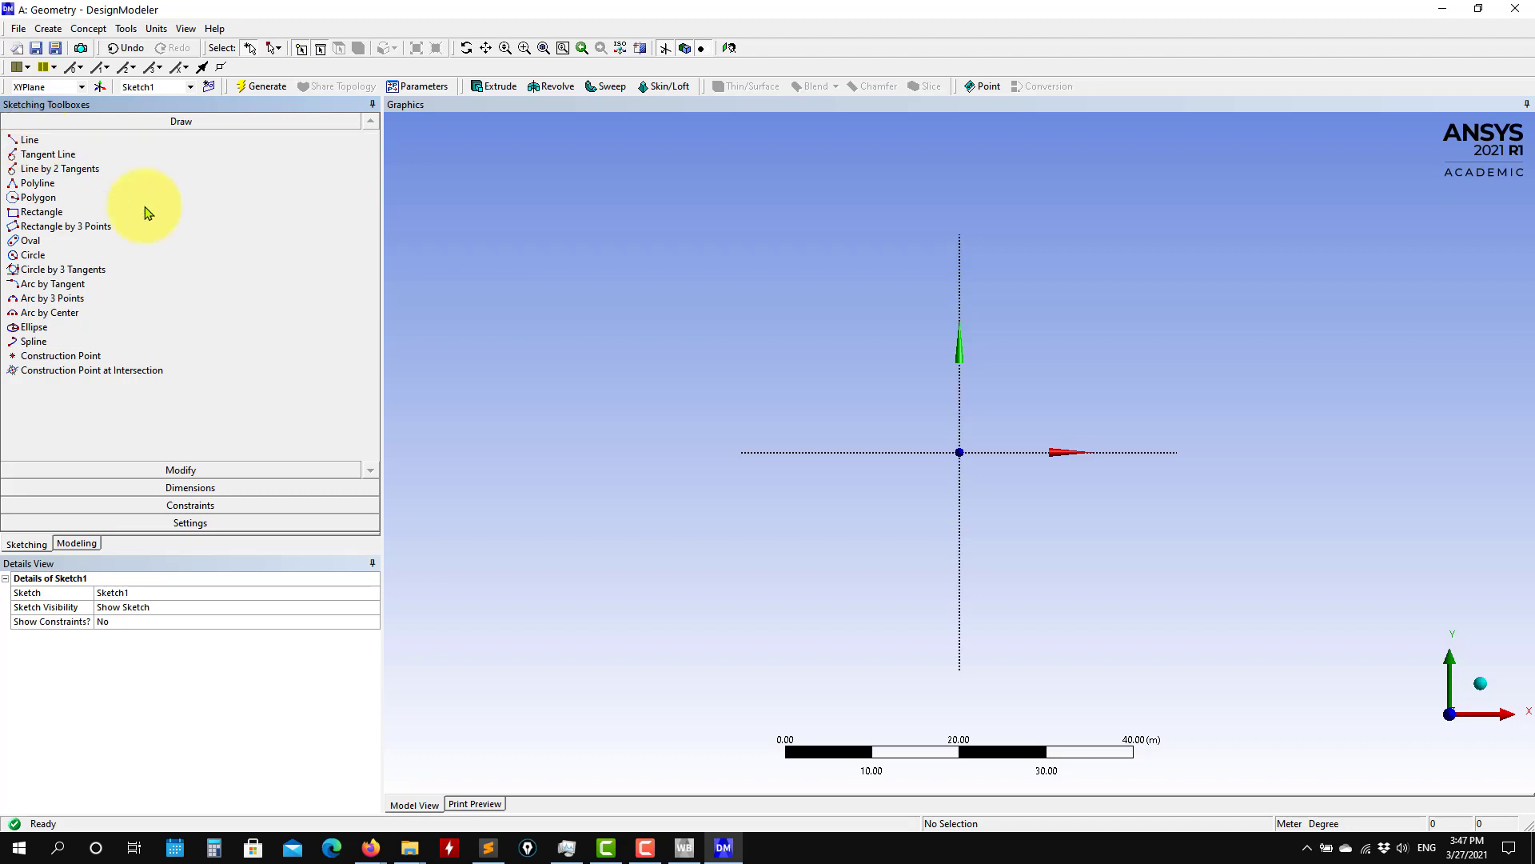
left_click(50, 214)
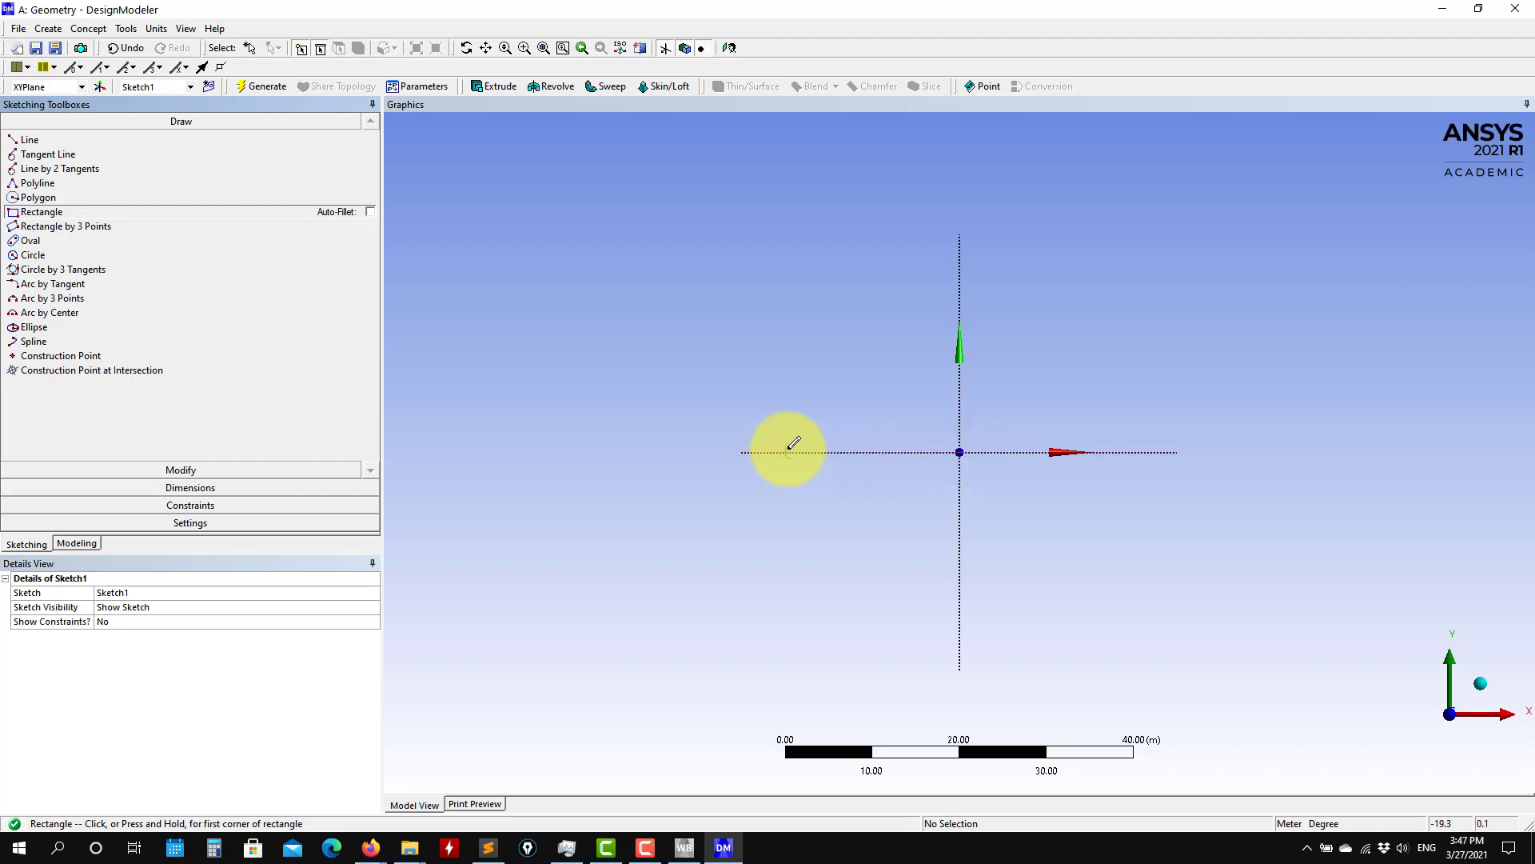
scroll(1115, 465, "up", 3)
scroll(1111, 468, "up", 2)
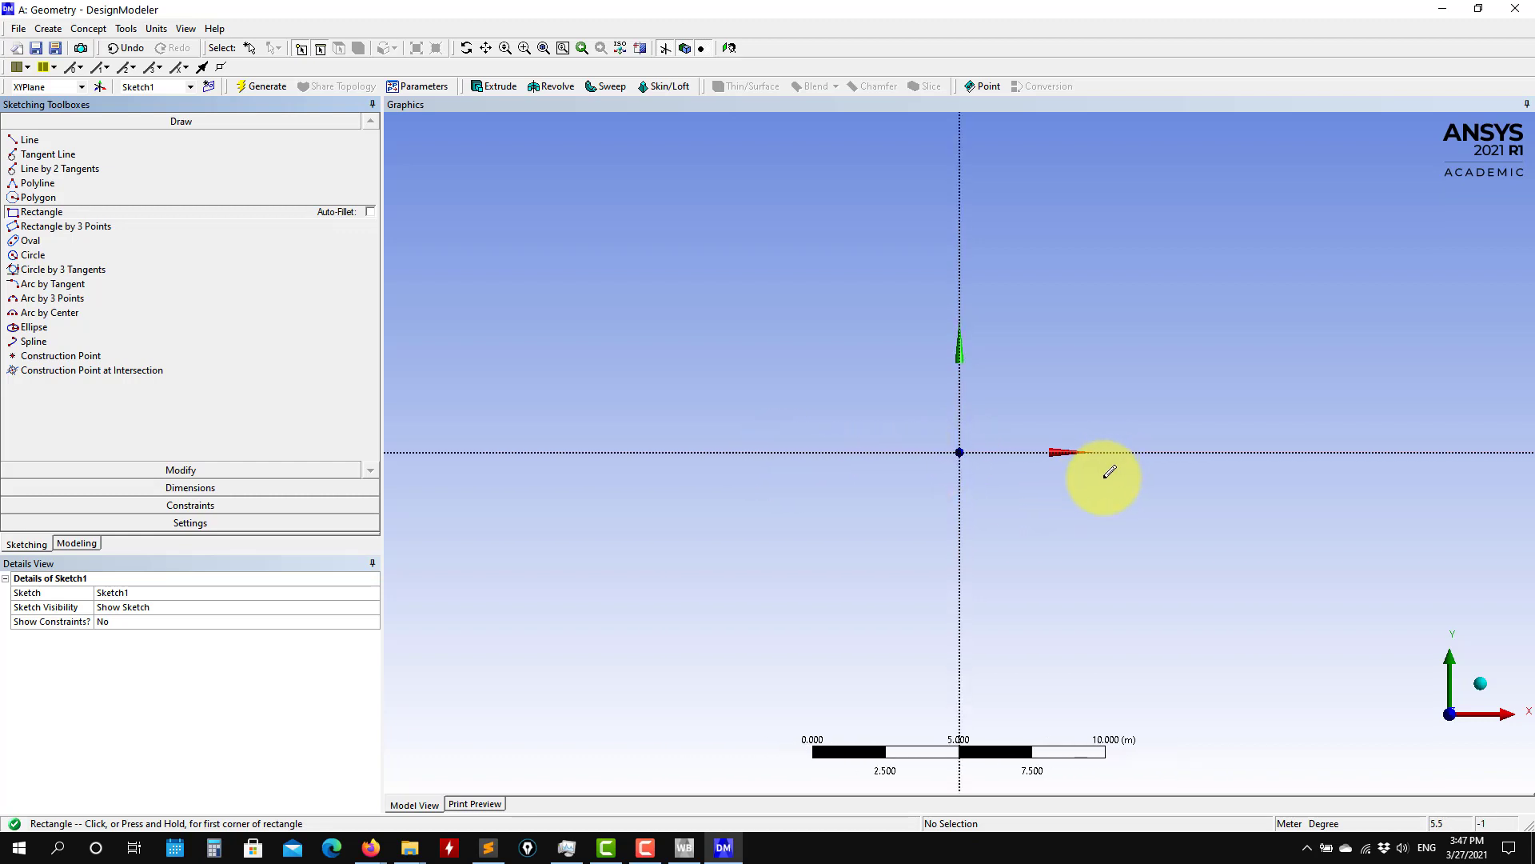
scroll(975, 455, "down", 1)
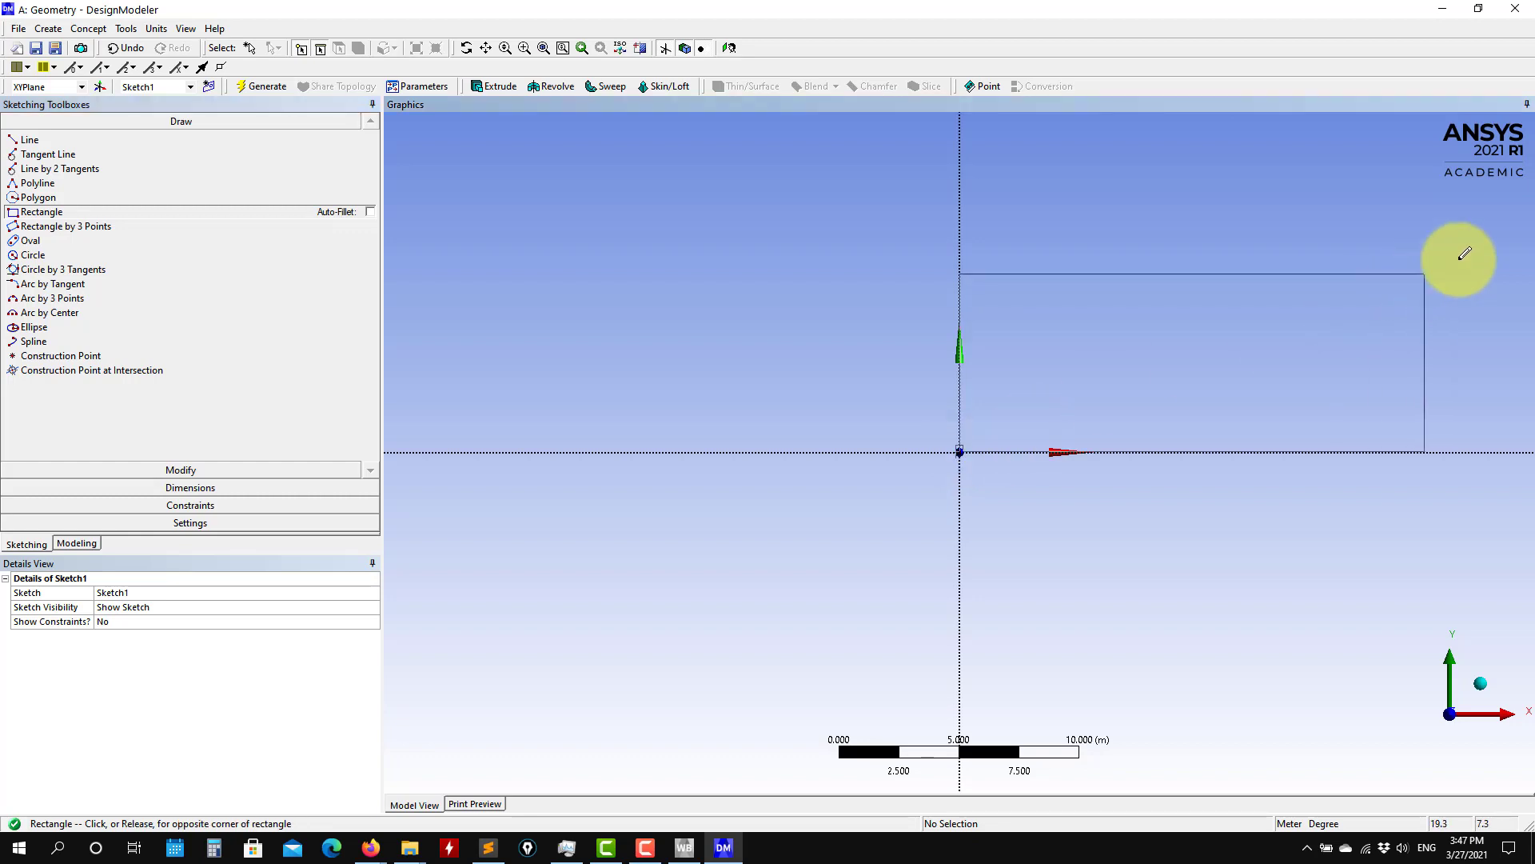
left_click(1495, 250)
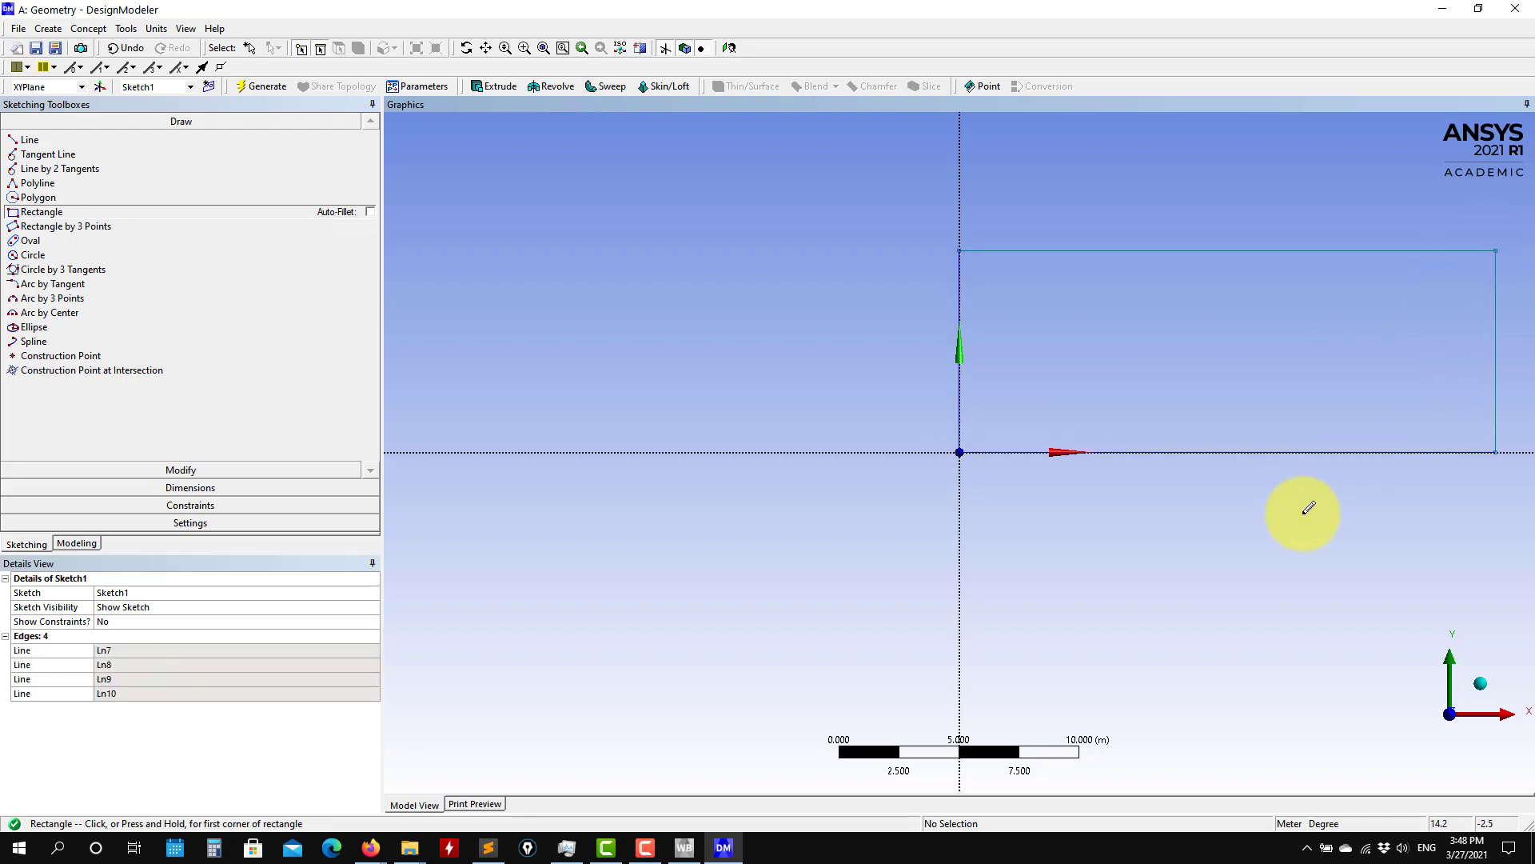
Add a General dimension to the length of the rectangle's edge on the X axis, placed just below it
scroll(1303, 512, "down", 3)
middle_click_drag(1328, 525, 1054, 524, "ctrl")
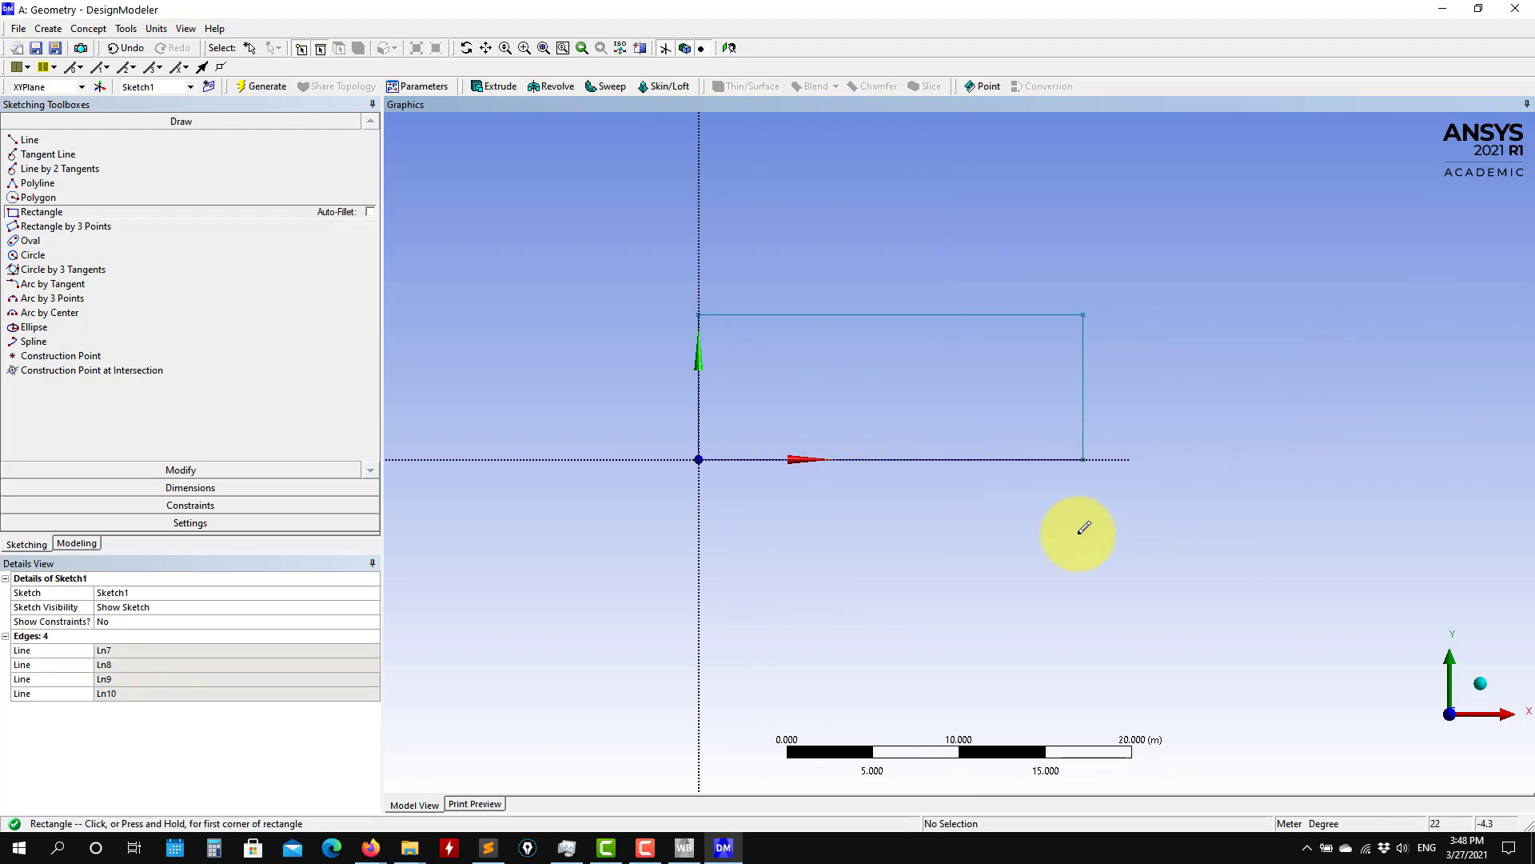
scroll(1079, 516, "up", 3)
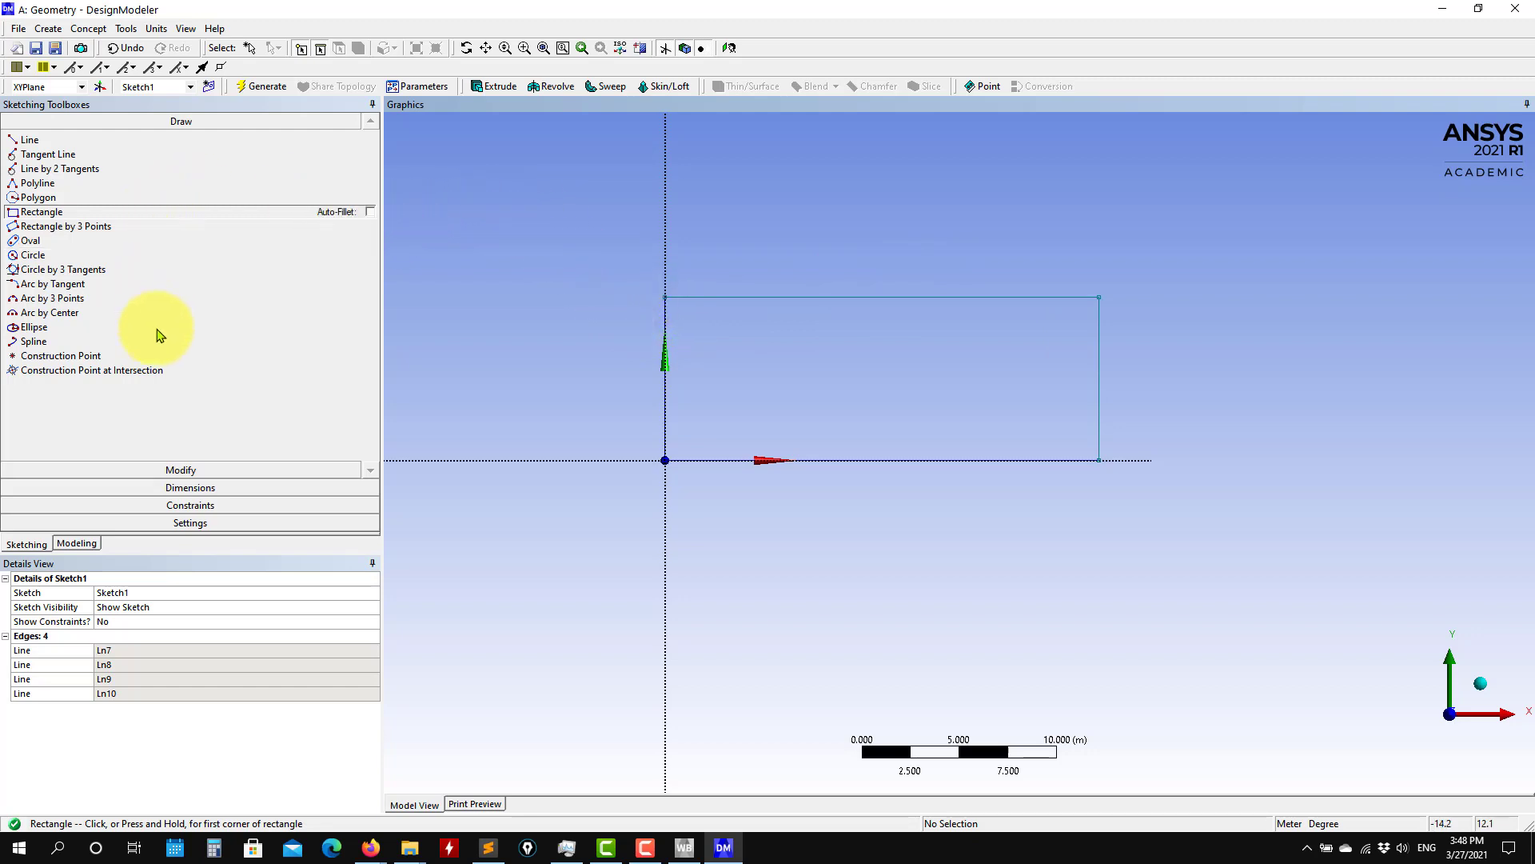
left_click(181, 489)
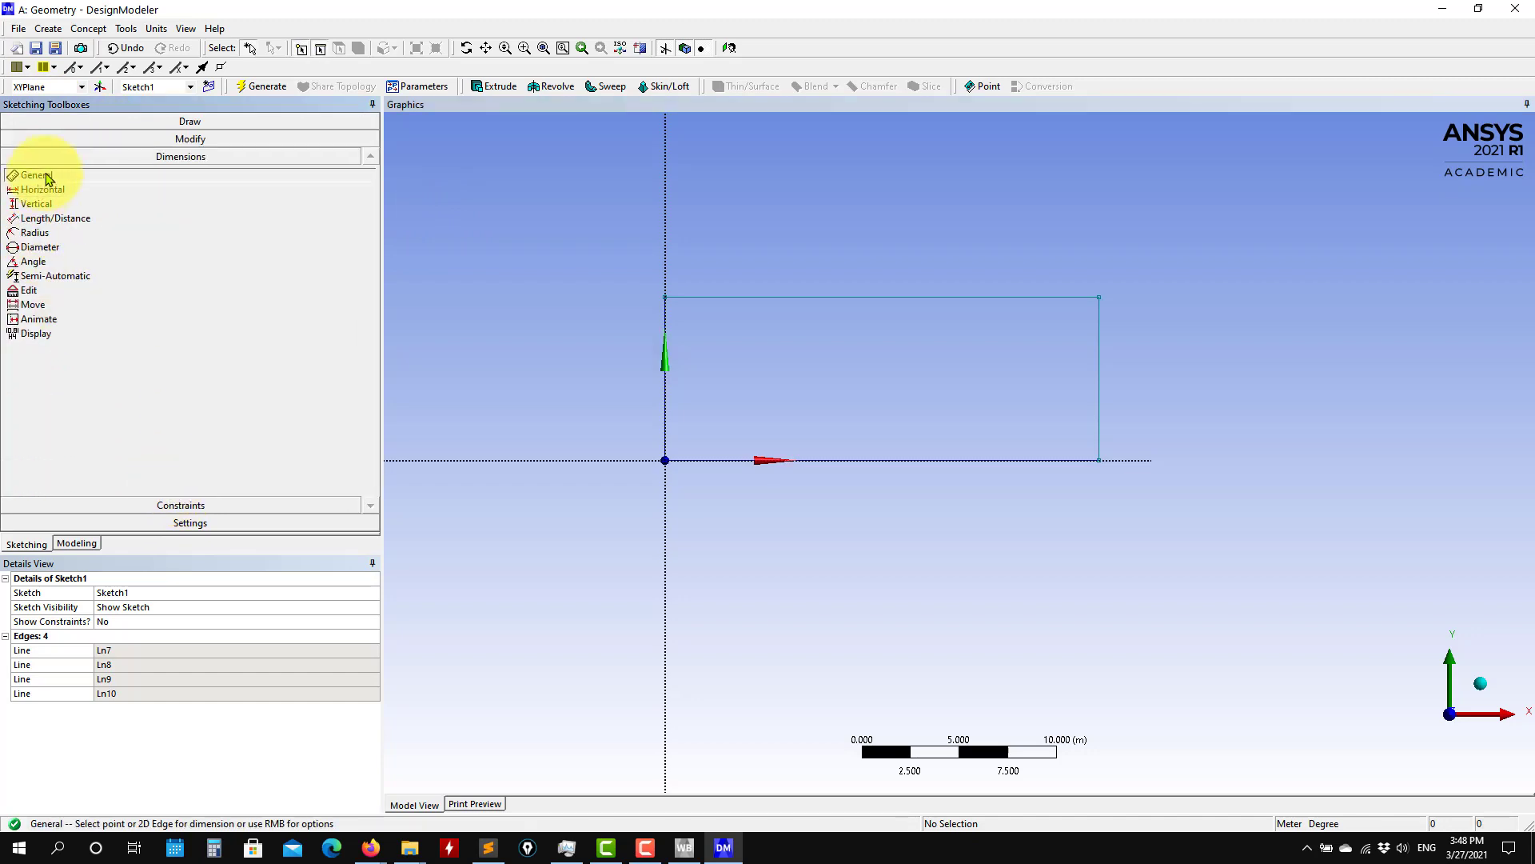
left_click(892, 460)
left_click(874, 502)
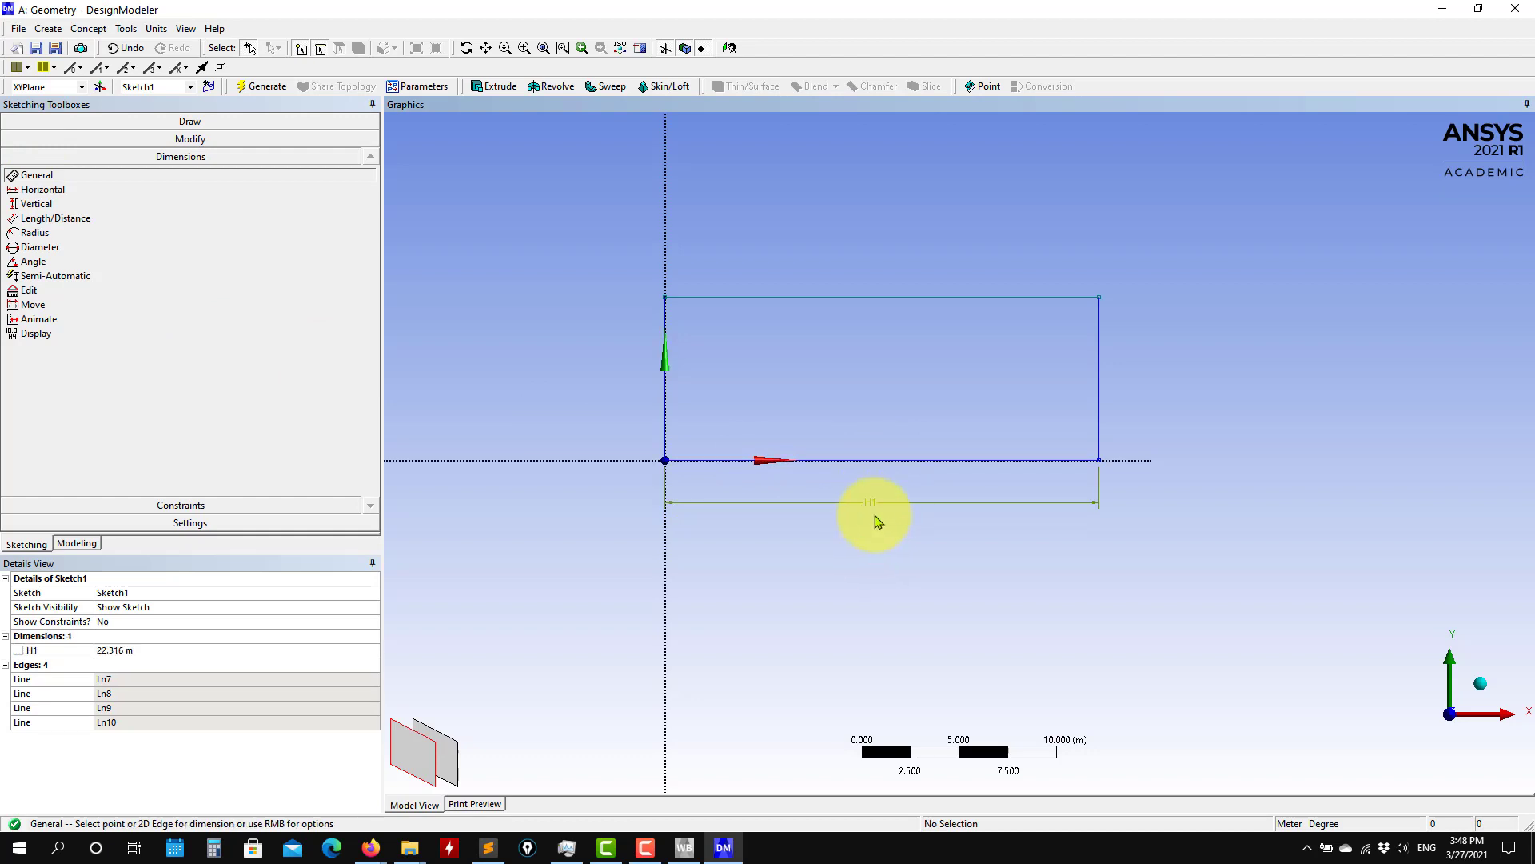
Set the rectangle's length to 7 m, then dimension its vertical edge at the far end and set that height to 0.05 m
left_click(149, 653)
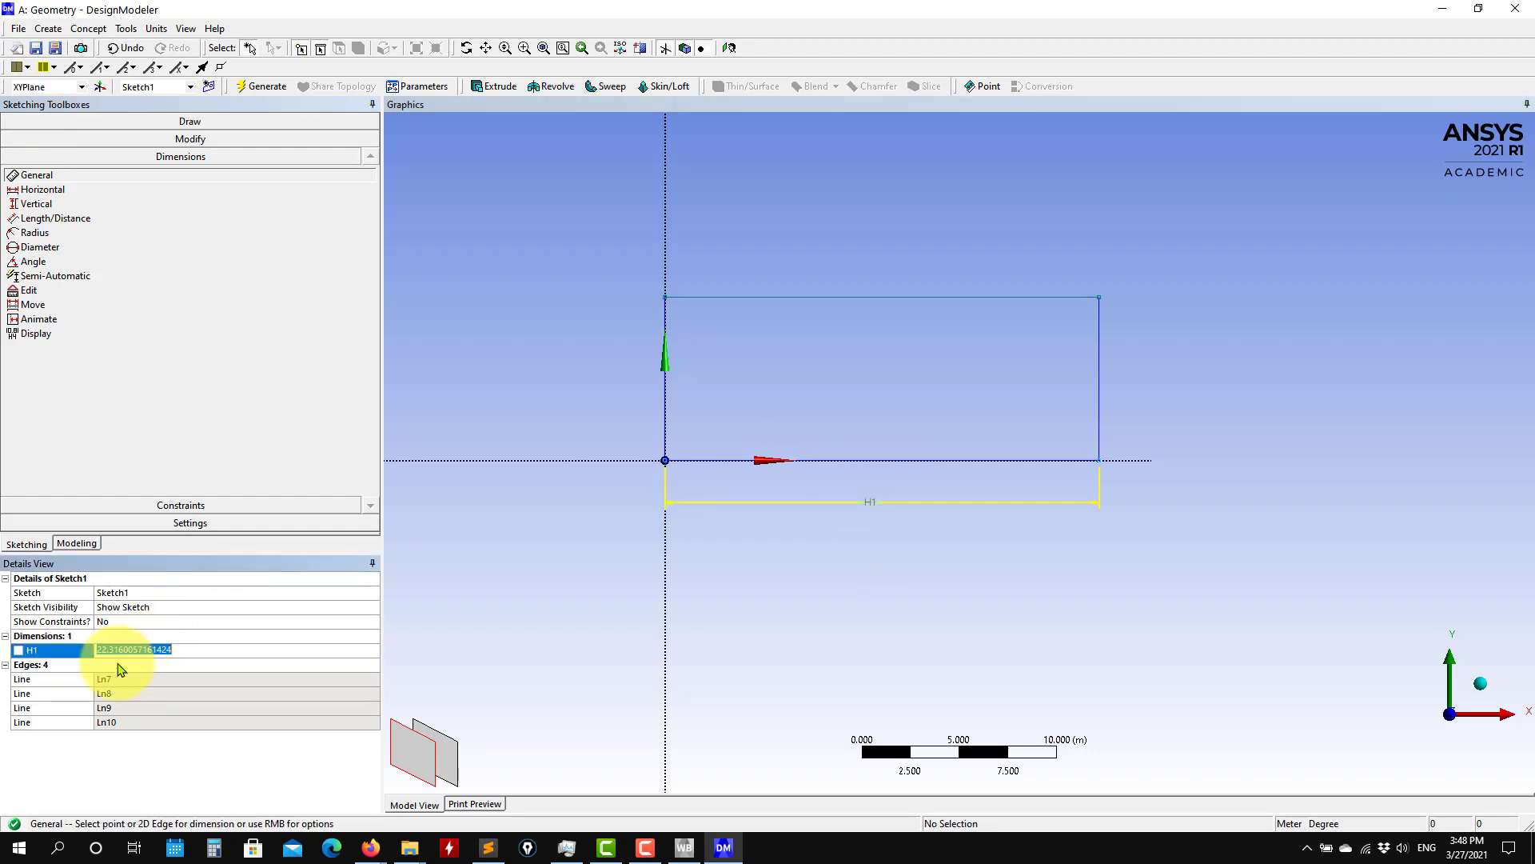
key("Return")
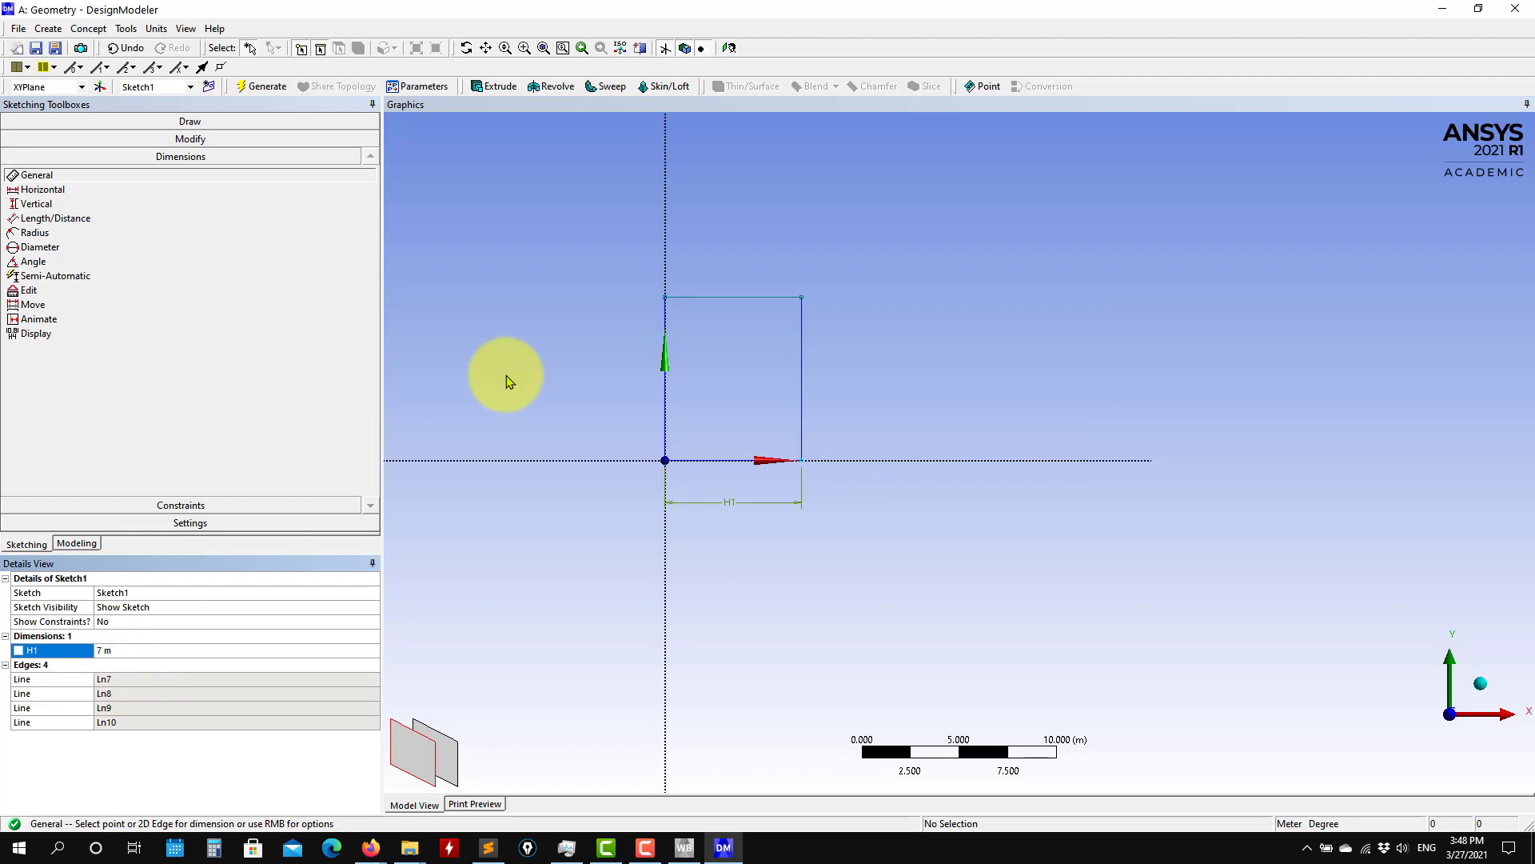
left_click(802, 344)
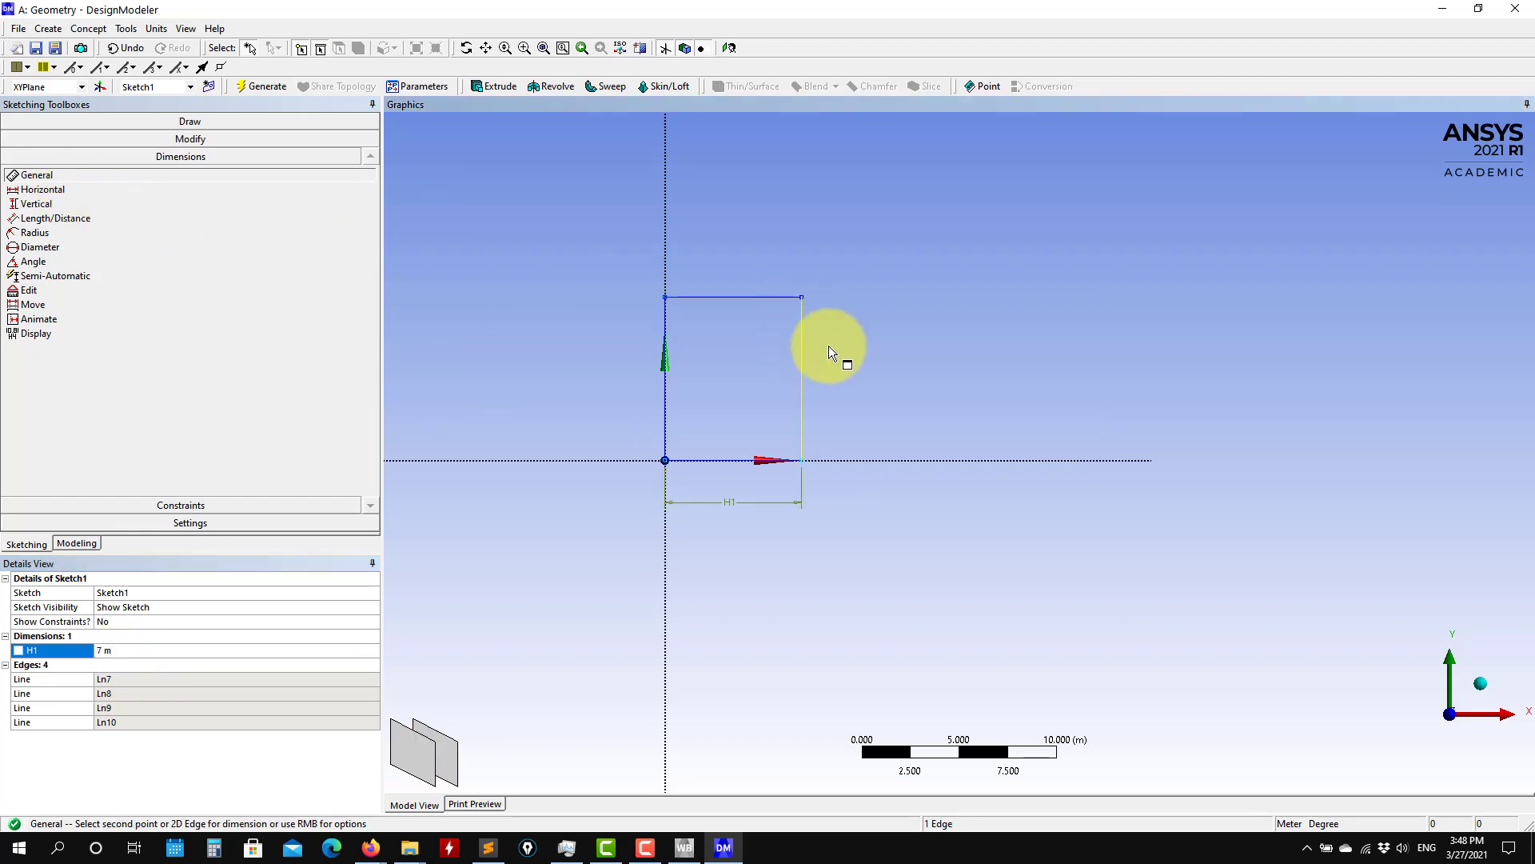
left_click(836, 362)
left_click(109, 664)
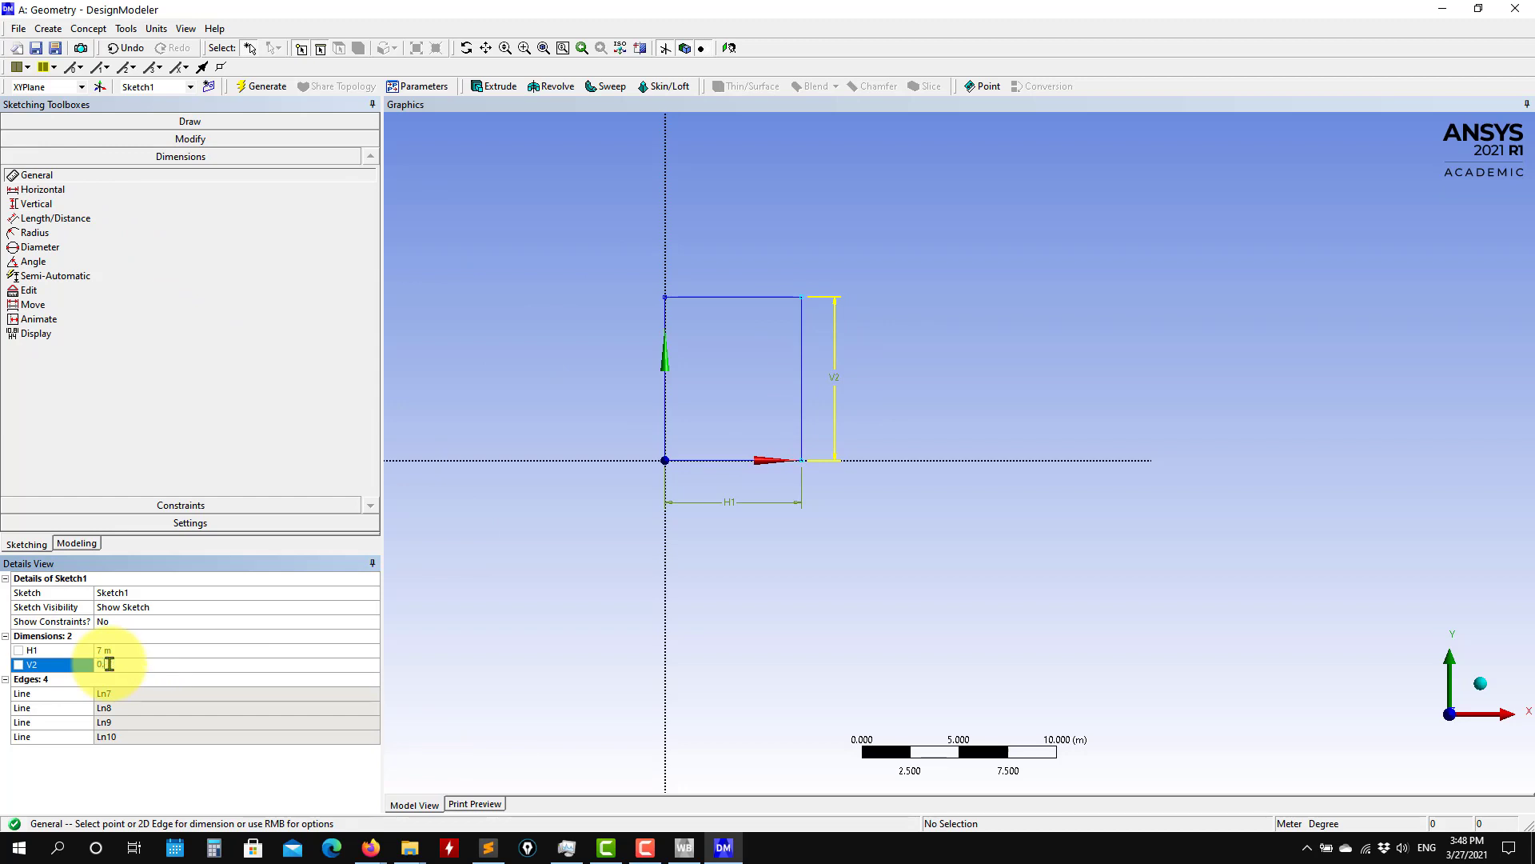
type("0.05")
key("Return")
Try 0.5 m as the rectangle's height and set it back to 0.05 m
scroll(828, 462, "down", 2)
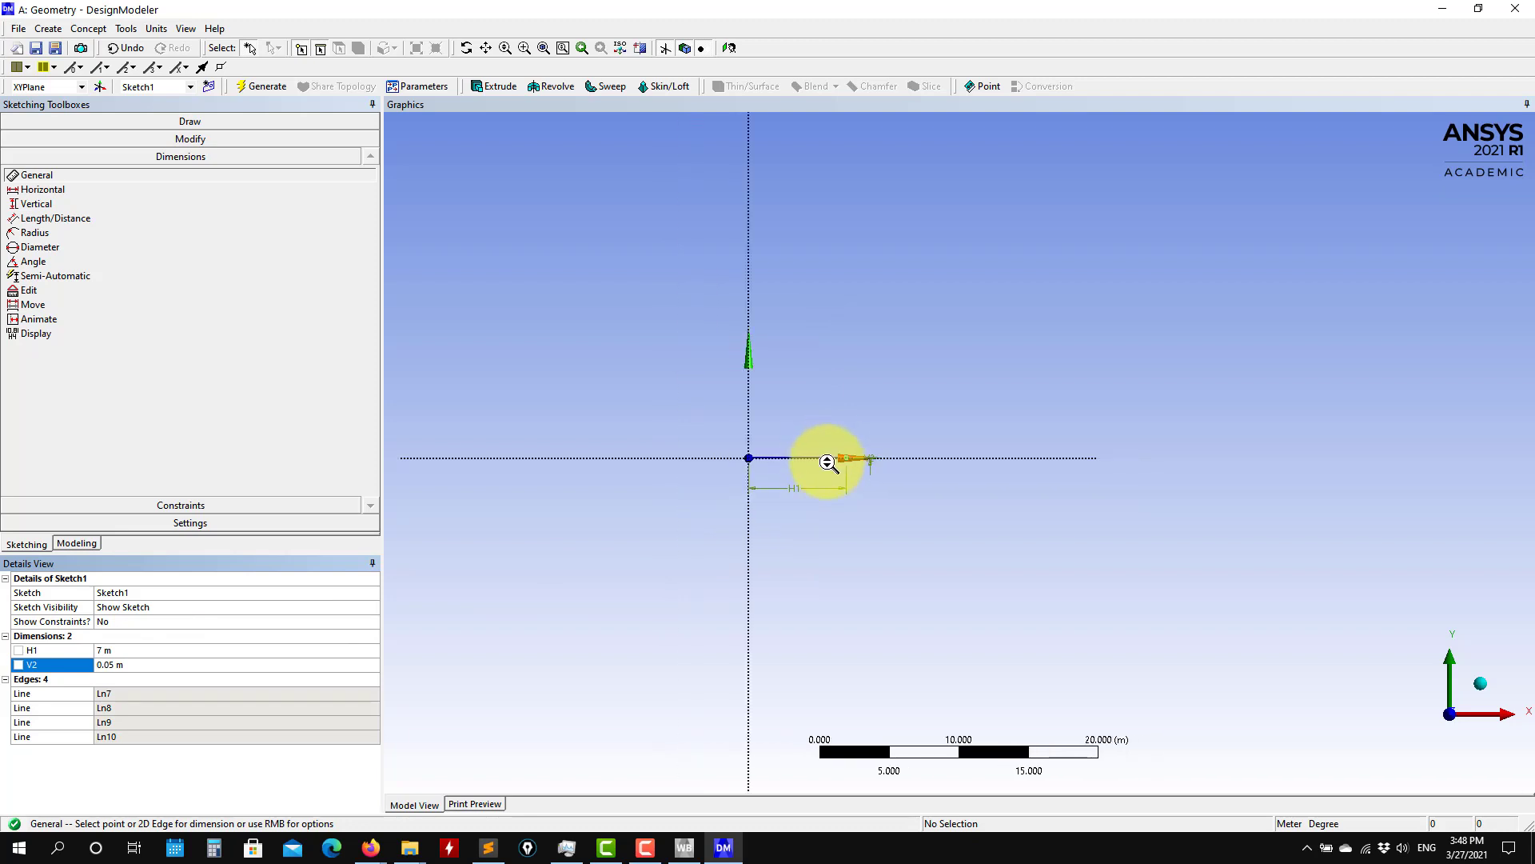
scroll(828, 462, "up", 3)
scroll(997, 521, "up", 2)
scroll(874, 480, "up", 2)
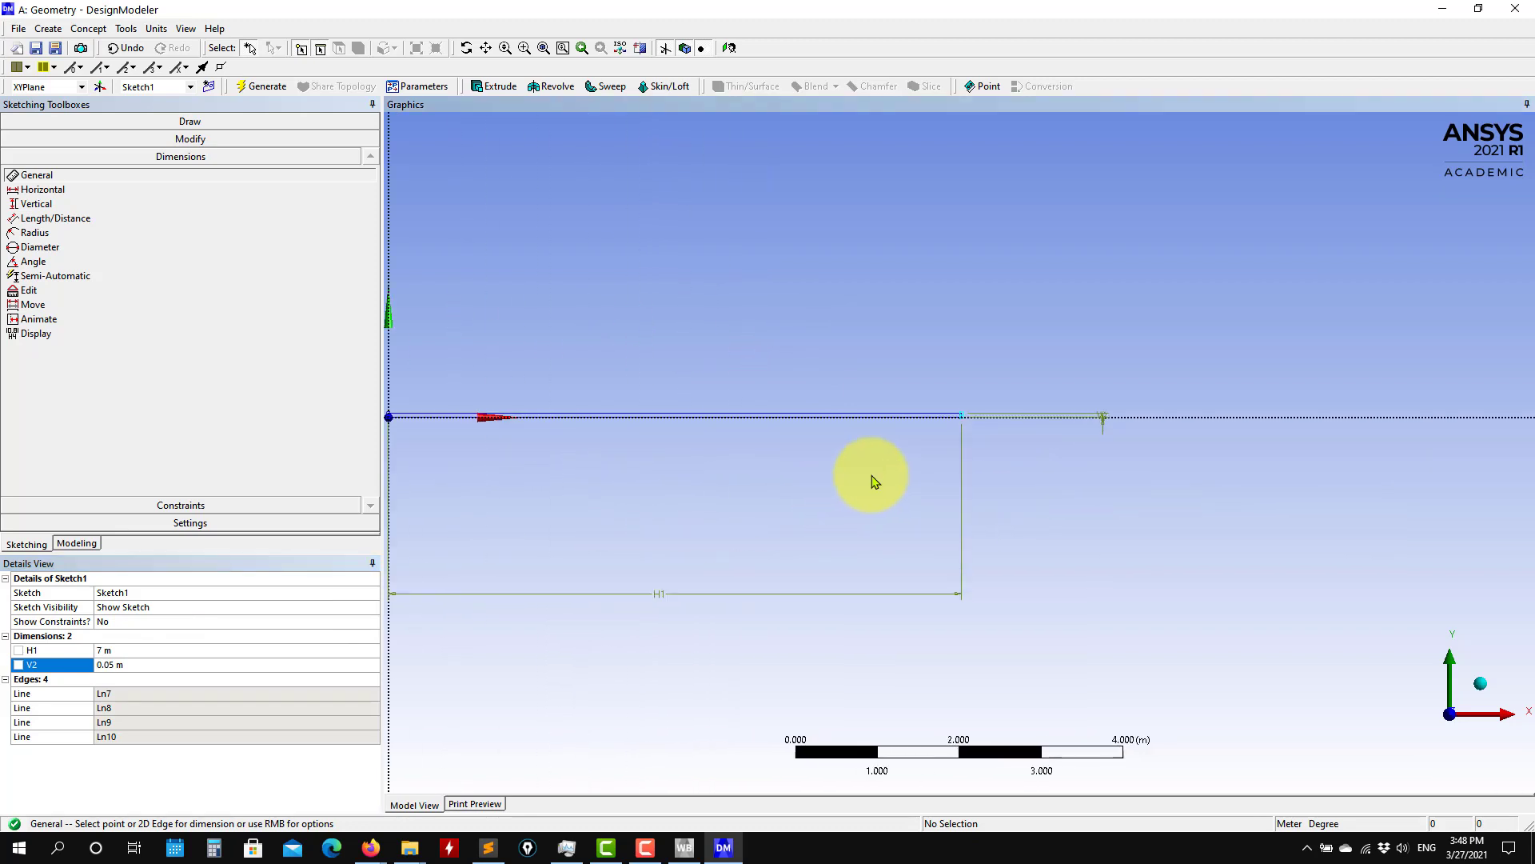
scroll(874, 481, "up", 2)
mouse_move(747, 470)
middle_mouse_down("ctrl")
mouse_move(1332, 466)
mouse_move(377, 472)
middle_mouse_up("ctrl")
left_click(124, 667)
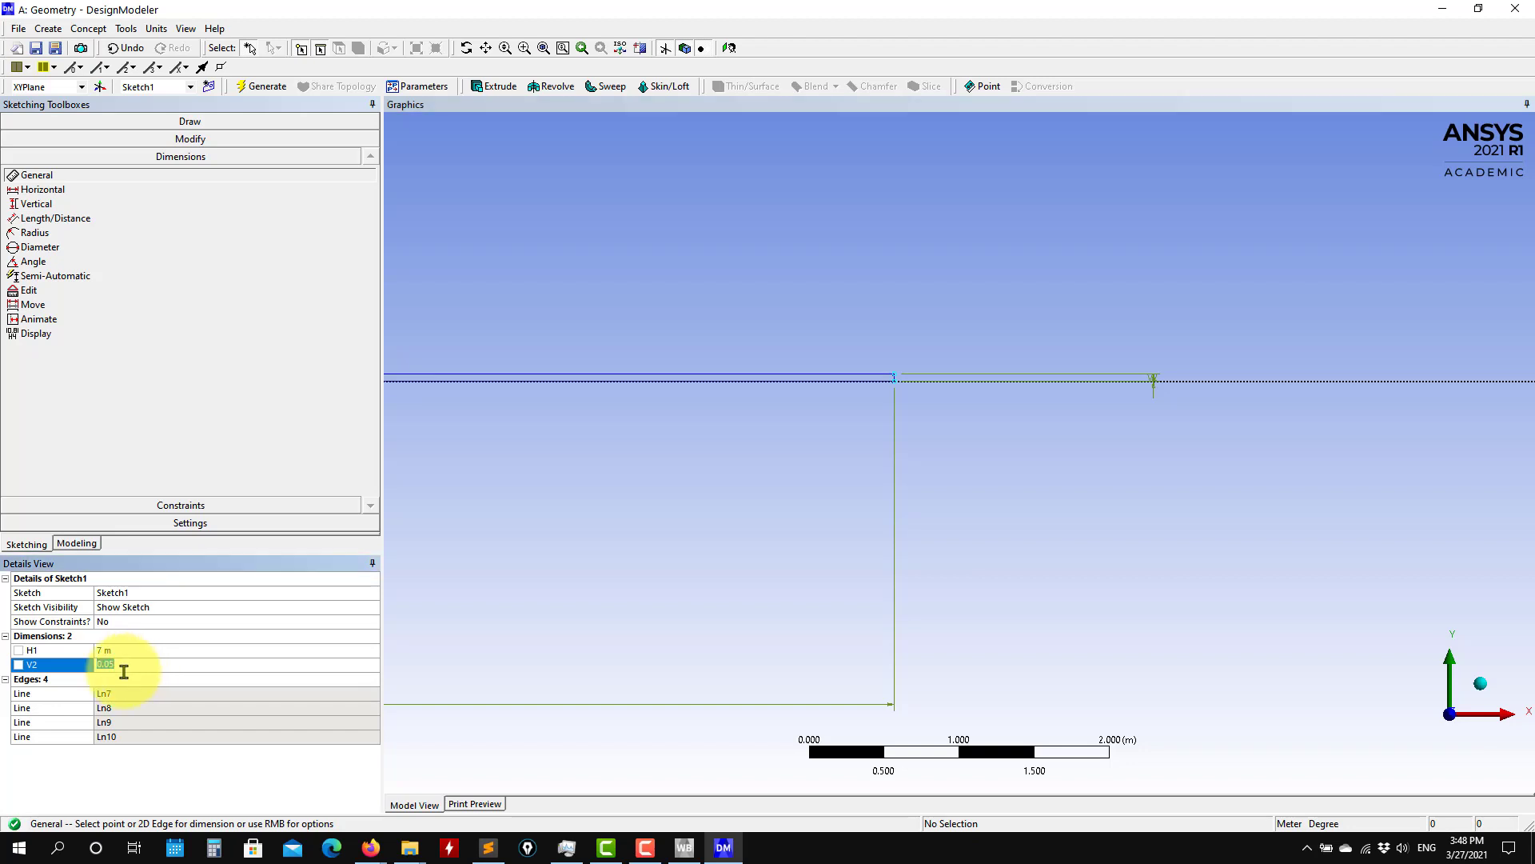
type("0.5")
key("Return")
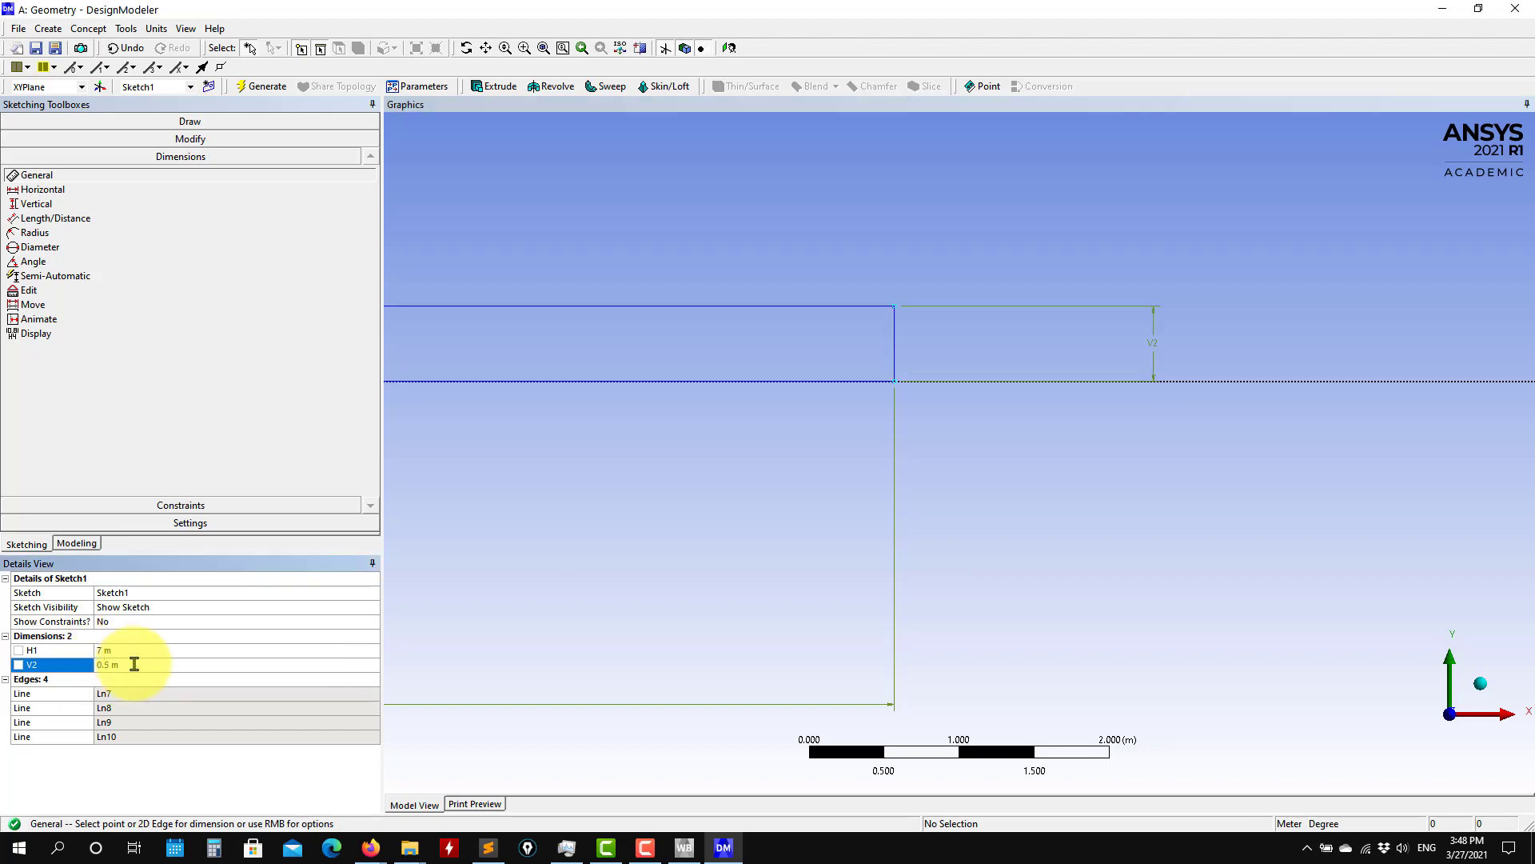
type("05")
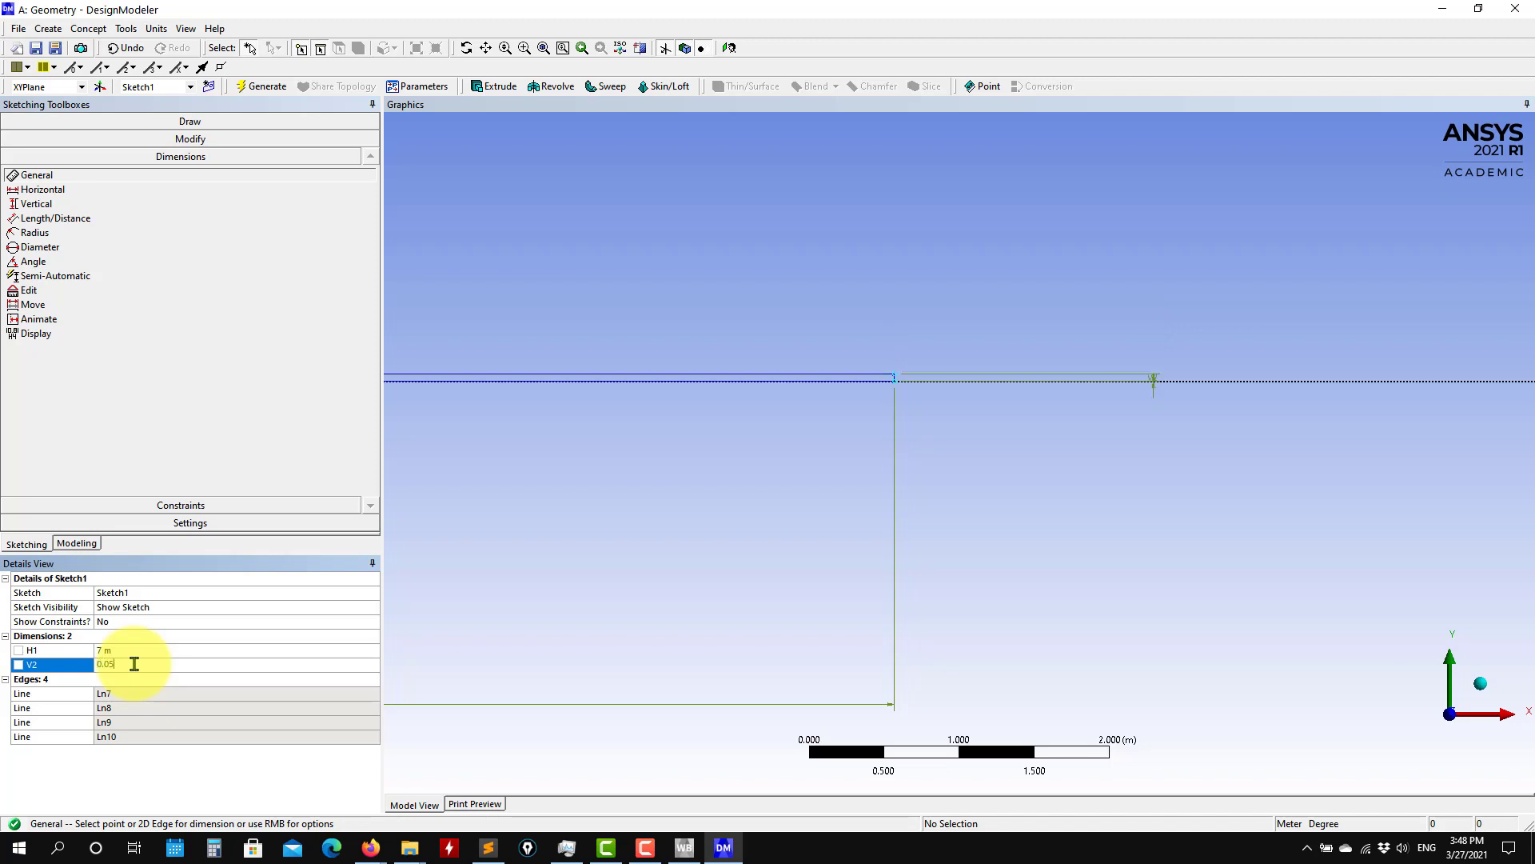
Move the rectangle's length dimension up so it sits just below the edge on the X axis
scroll(833, 634, "down", 5)
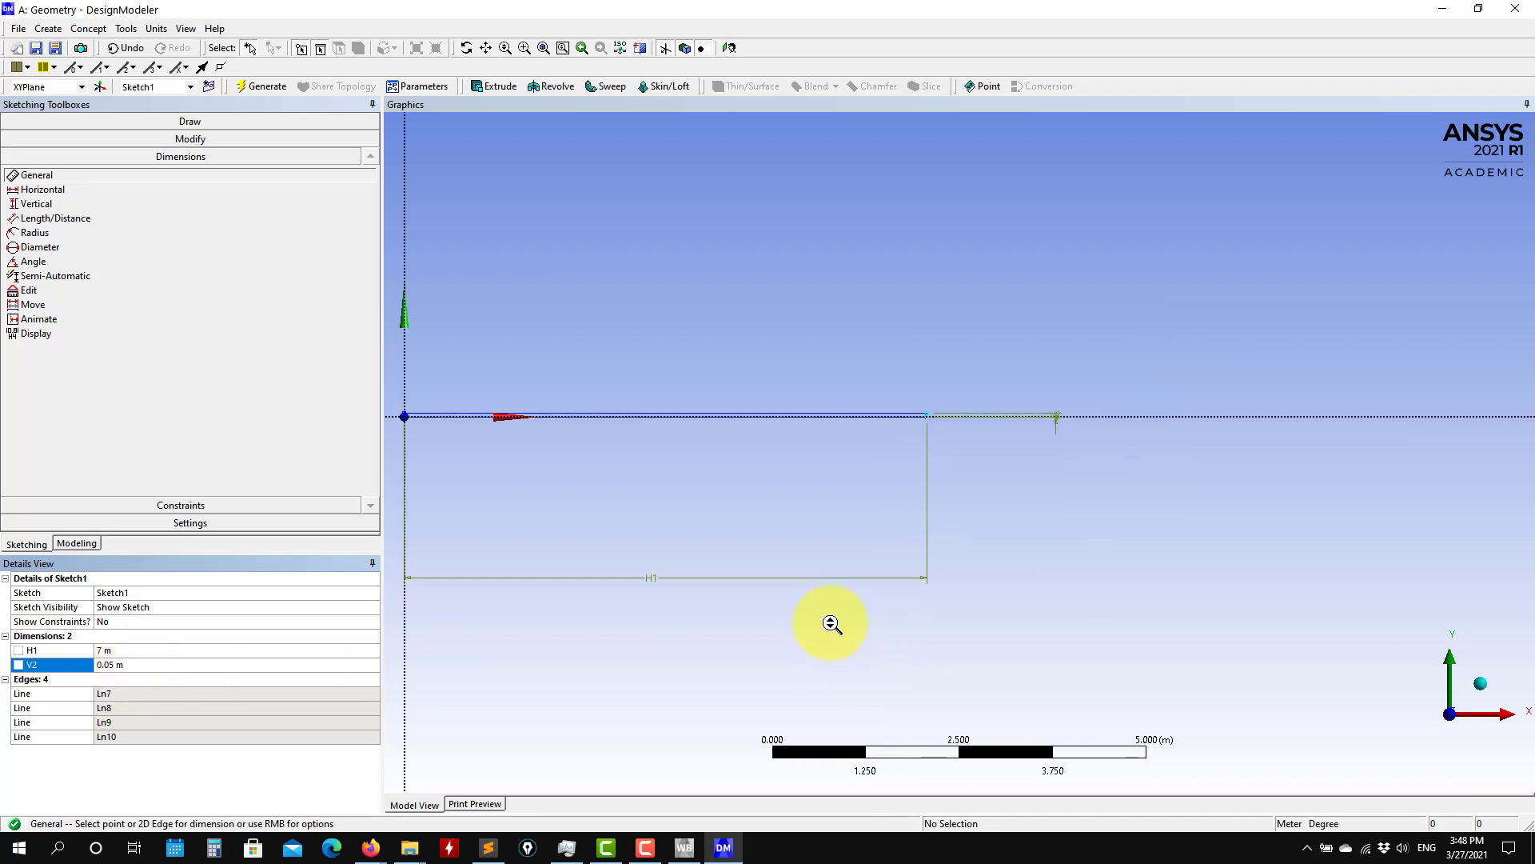
middle_click_drag(685, 534, 727, 514, "ctrl")
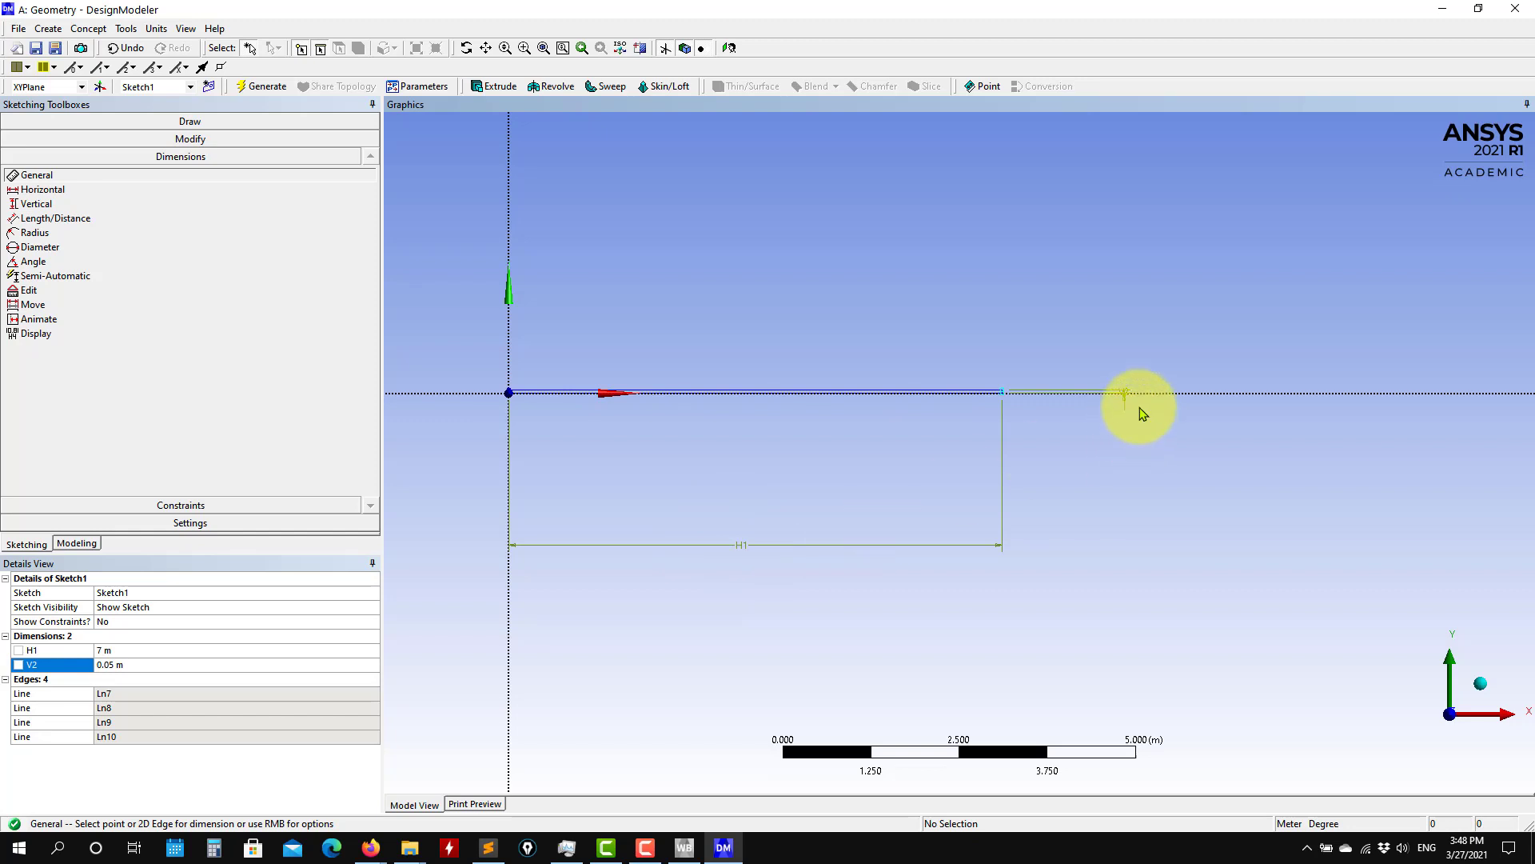
scroll(1130, 408, "up", 1)
scroll(1130, 408, "up", 1)
mouse_move(676, 603)
middle_mouse_down("ctrl")
mouse_move(918, 559)
mouse_move(873, 553)
middle_mouse_up("ctrl")
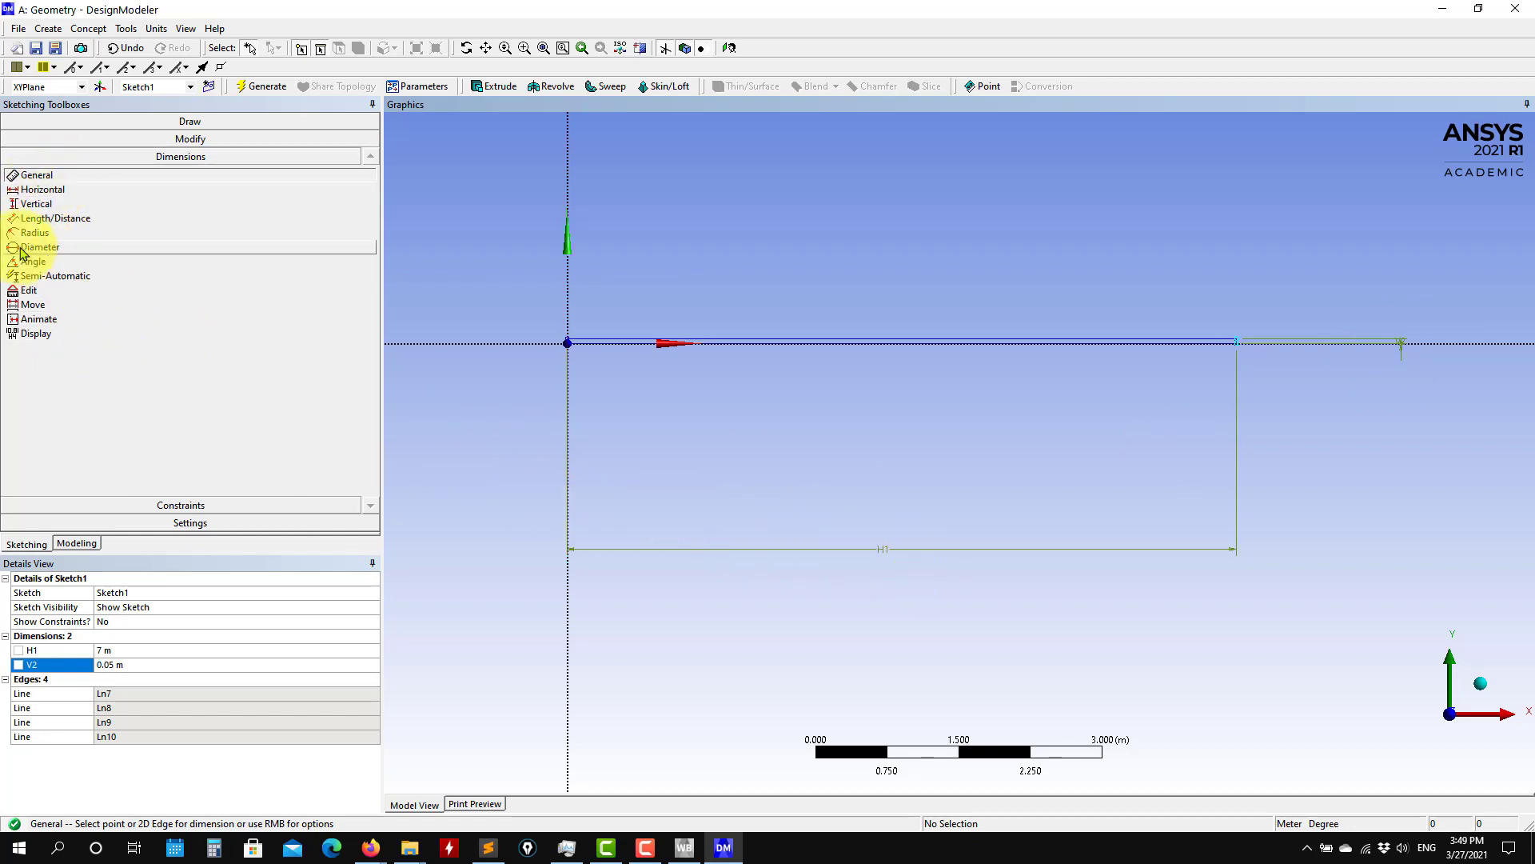
left_click(41, 310)
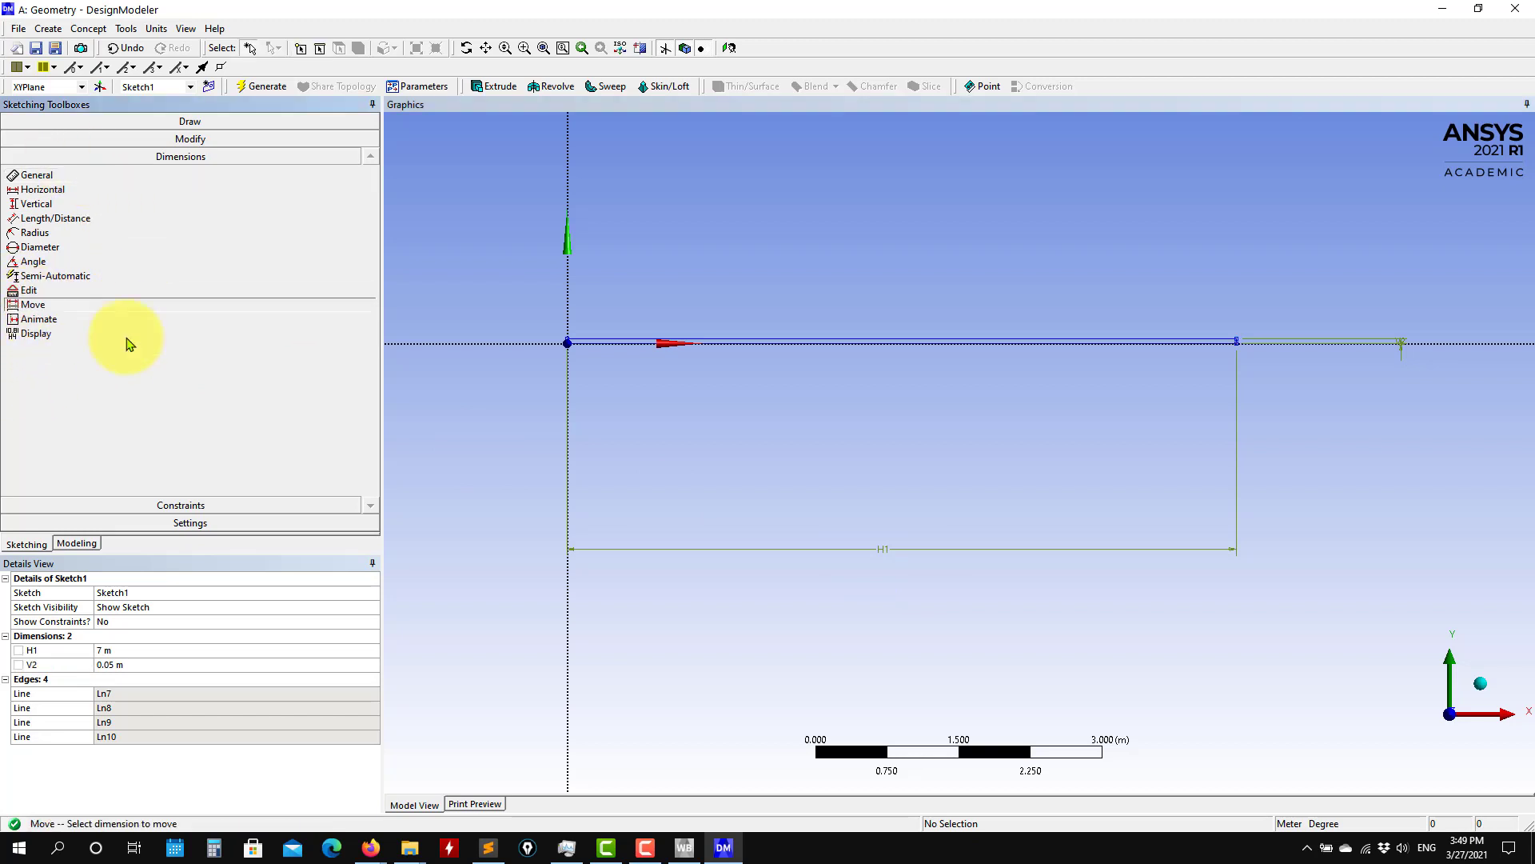
left_click(884, 542)
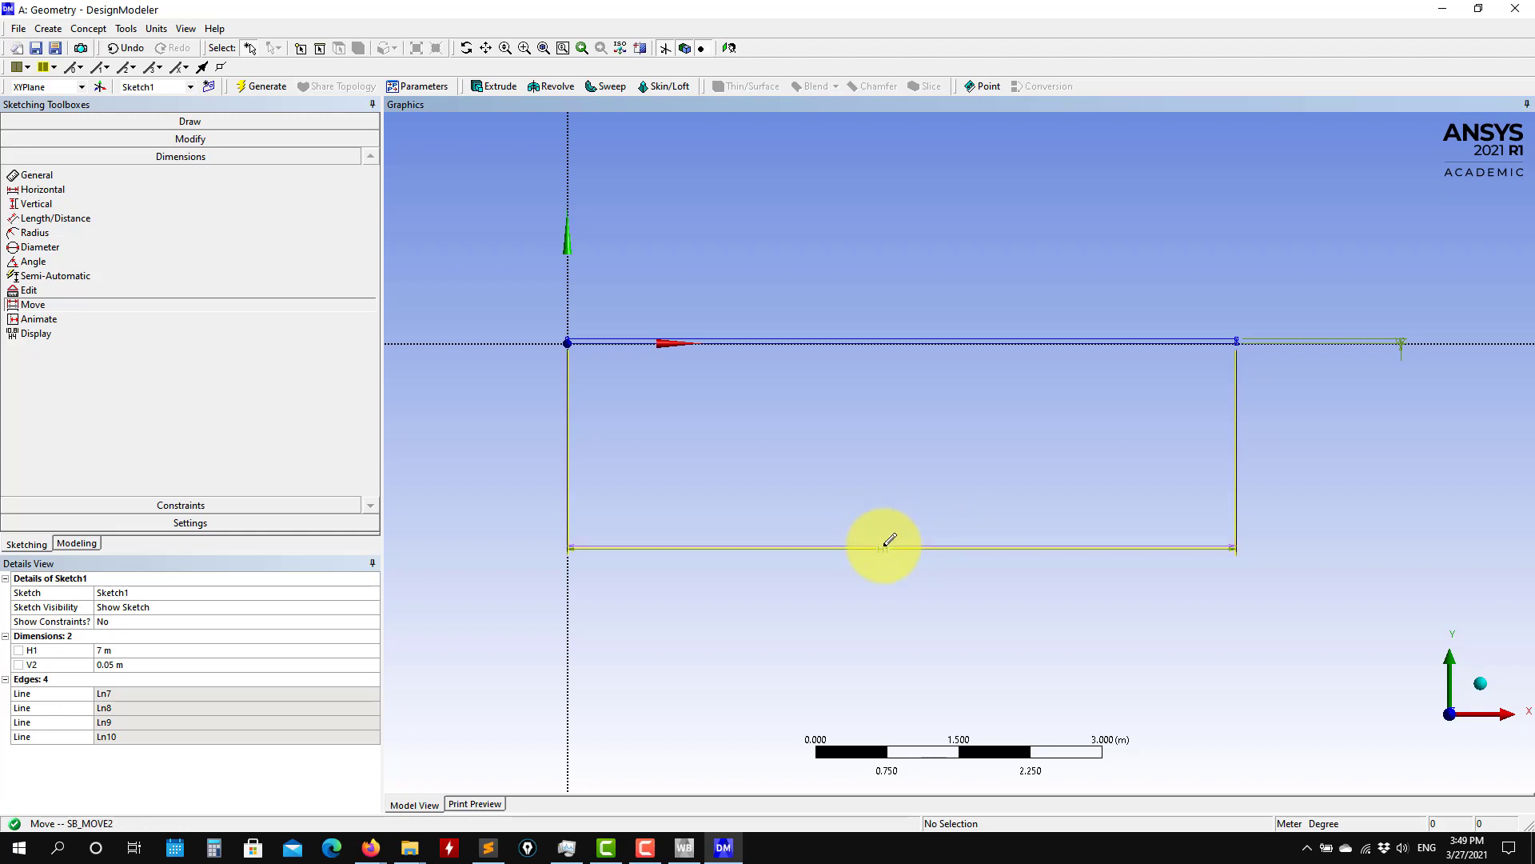
left_click(901, 349)
Move the height dimension close to the rectangle's far vertical edge, just outside the sketch
middle_click_drag(1234, 459, 1064, 524, "ctrl")
scroll(1316, 490, "up", 2)
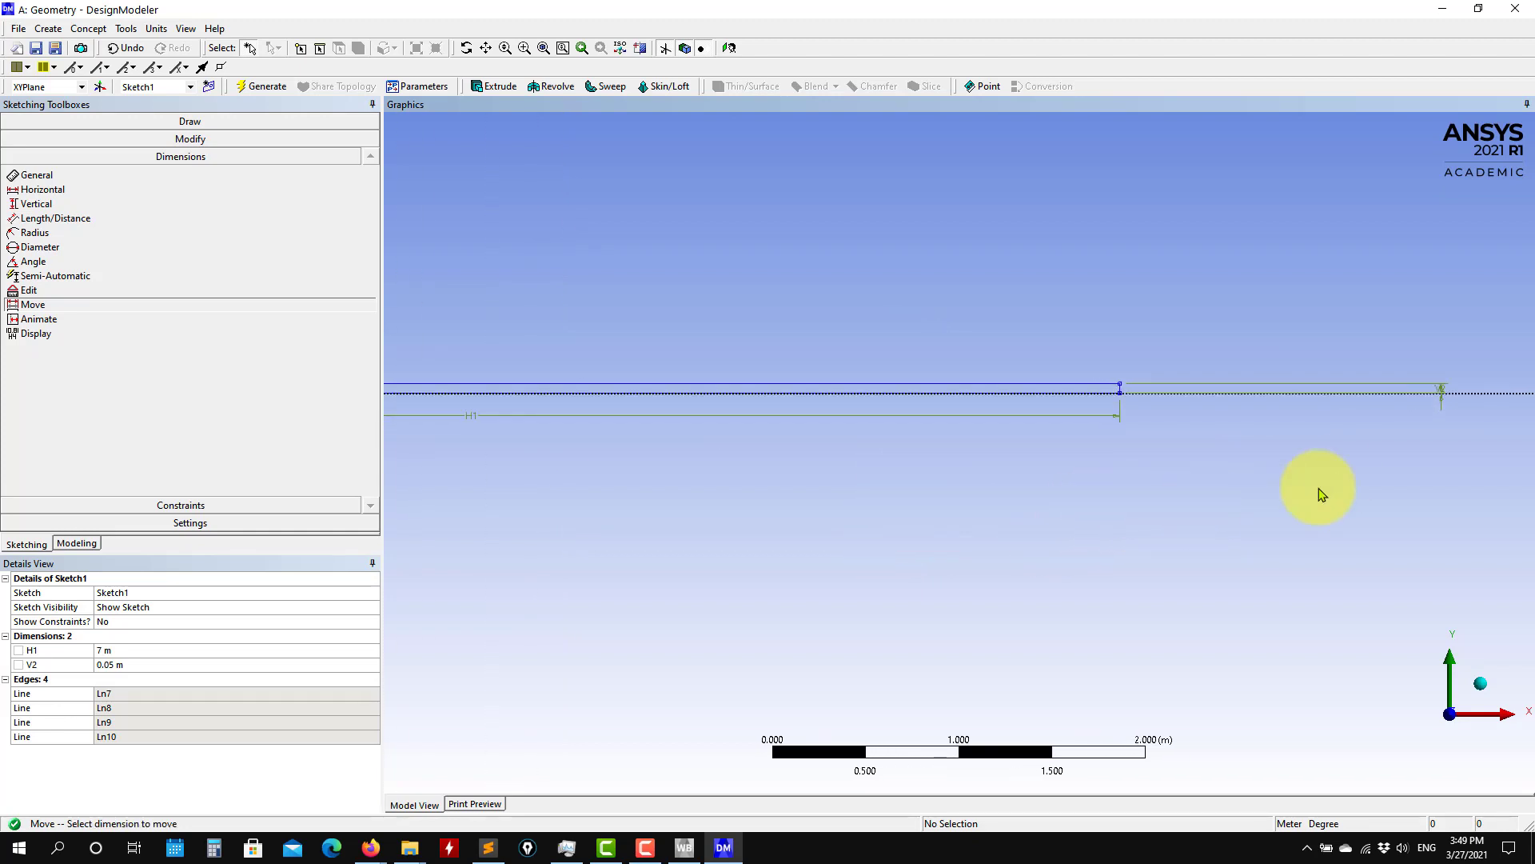
middle_click_drag(1317, 490, 788, 576, "ctrl")
scroll(967, 549, "up", 2)
scroll(832, 562, "up", 2)
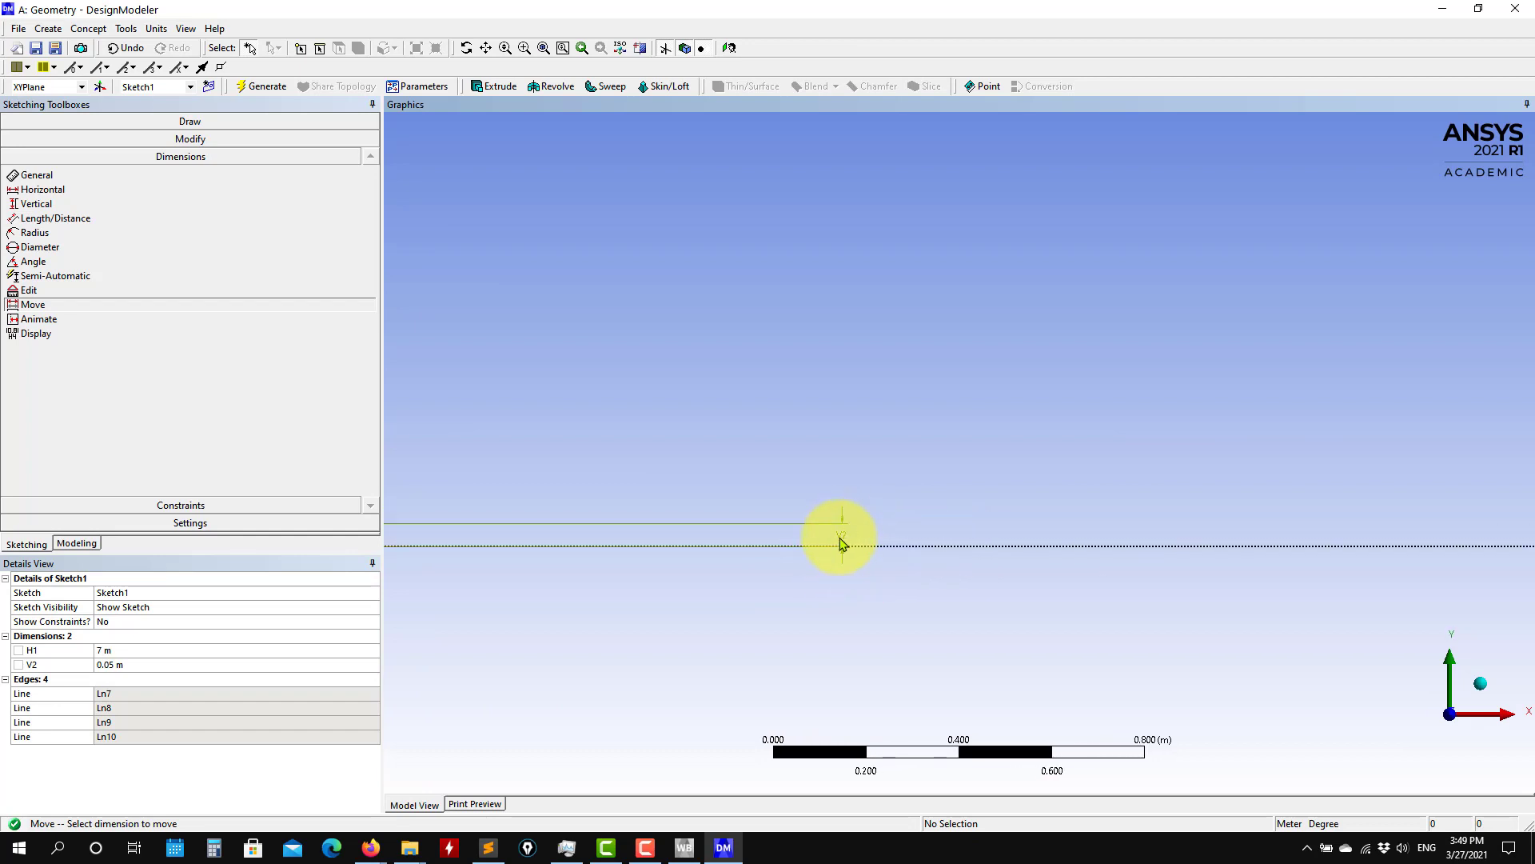
left_click(850, 534)
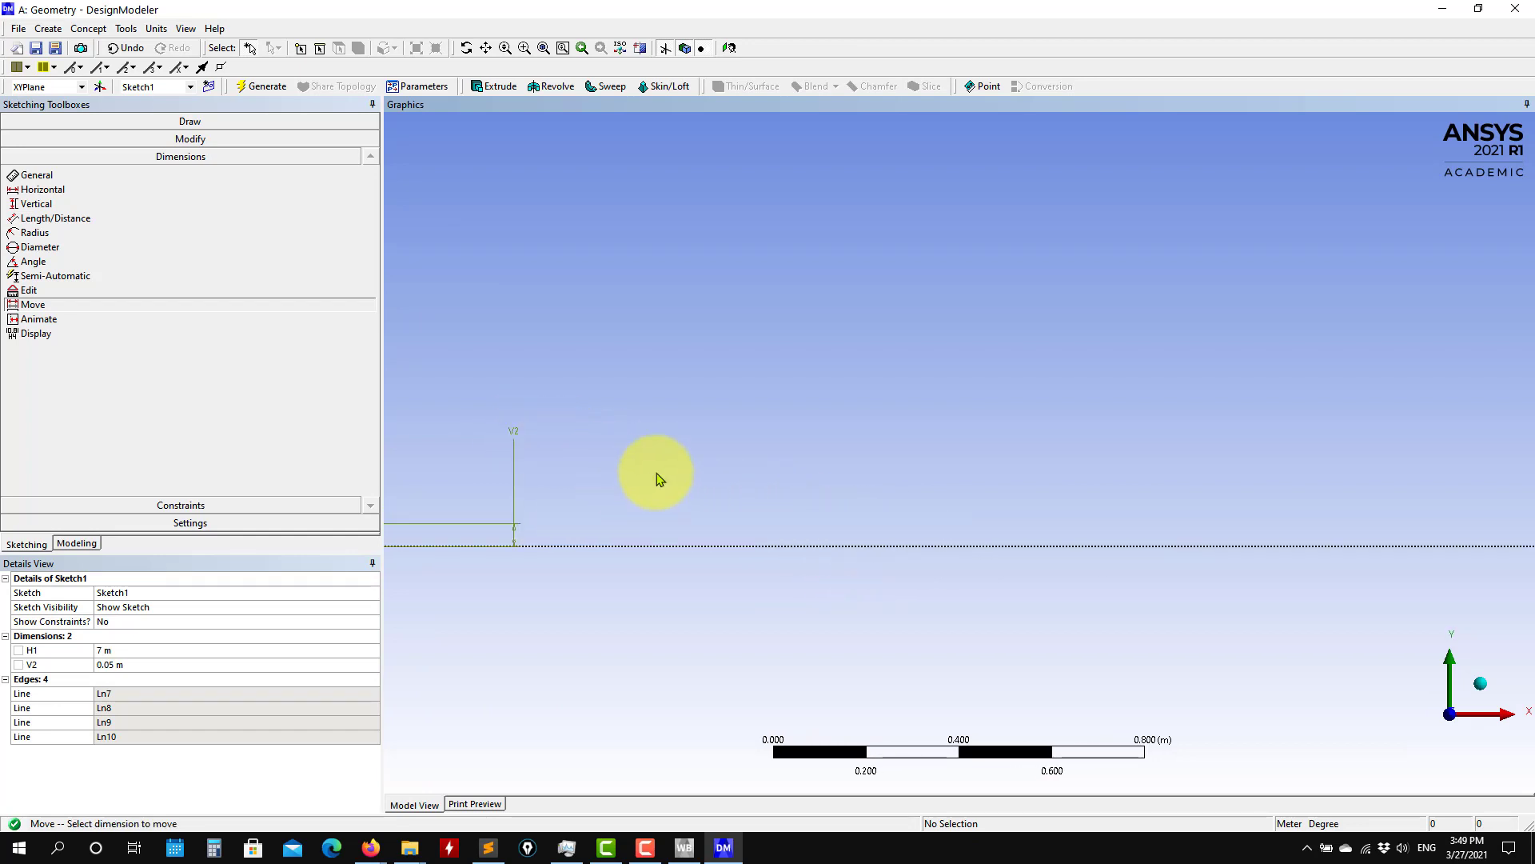
left_click(1231, 465)
left_click(1186, 402)
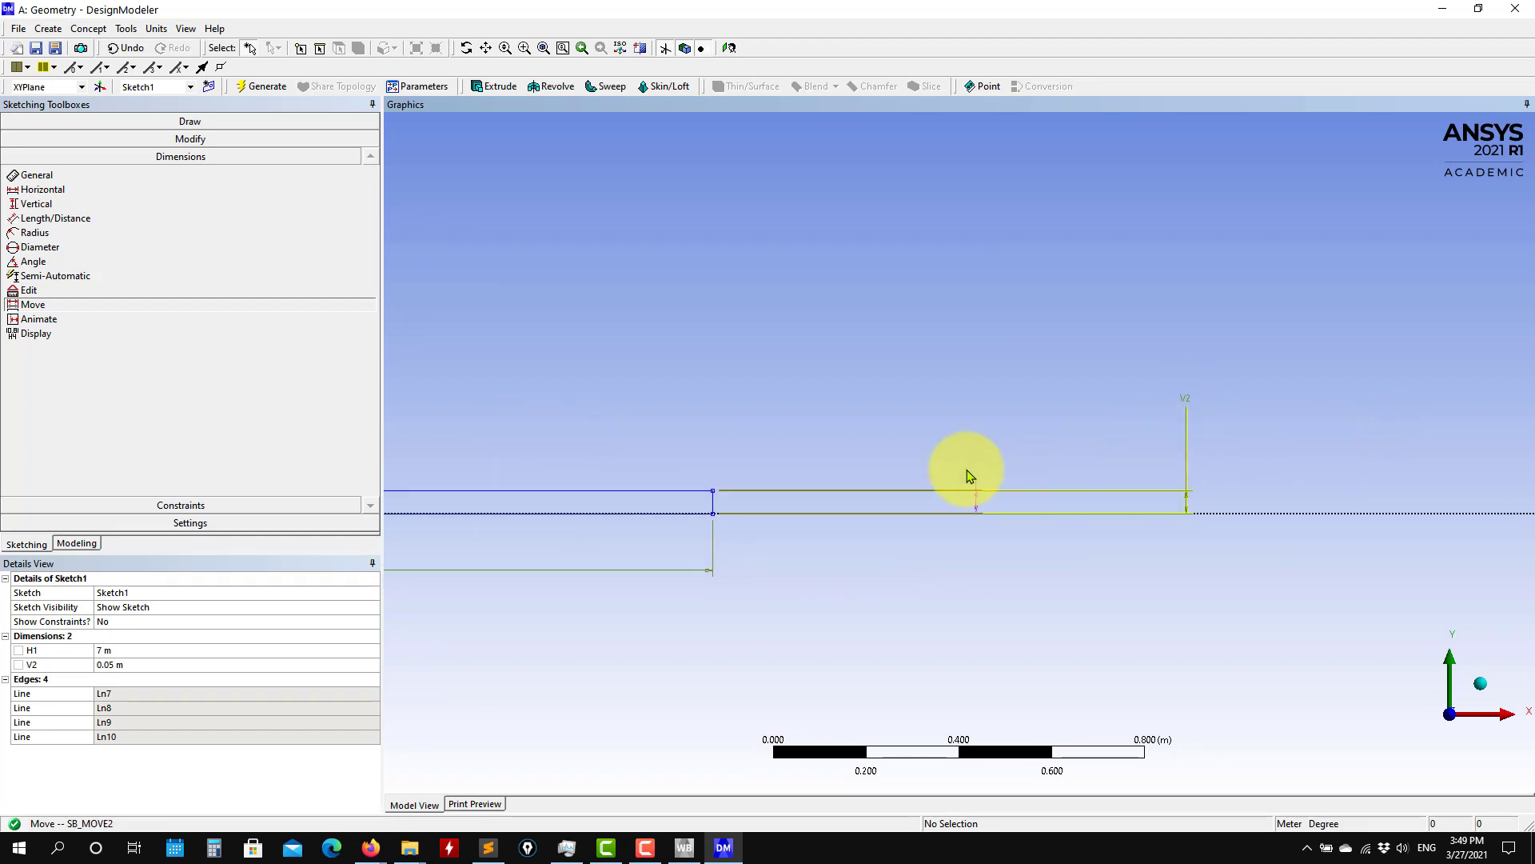
left_click(738, 534)
Examine the full length of the dimensioned rectangle from the origin to its far end
scroll(737, 534, "down", 5)
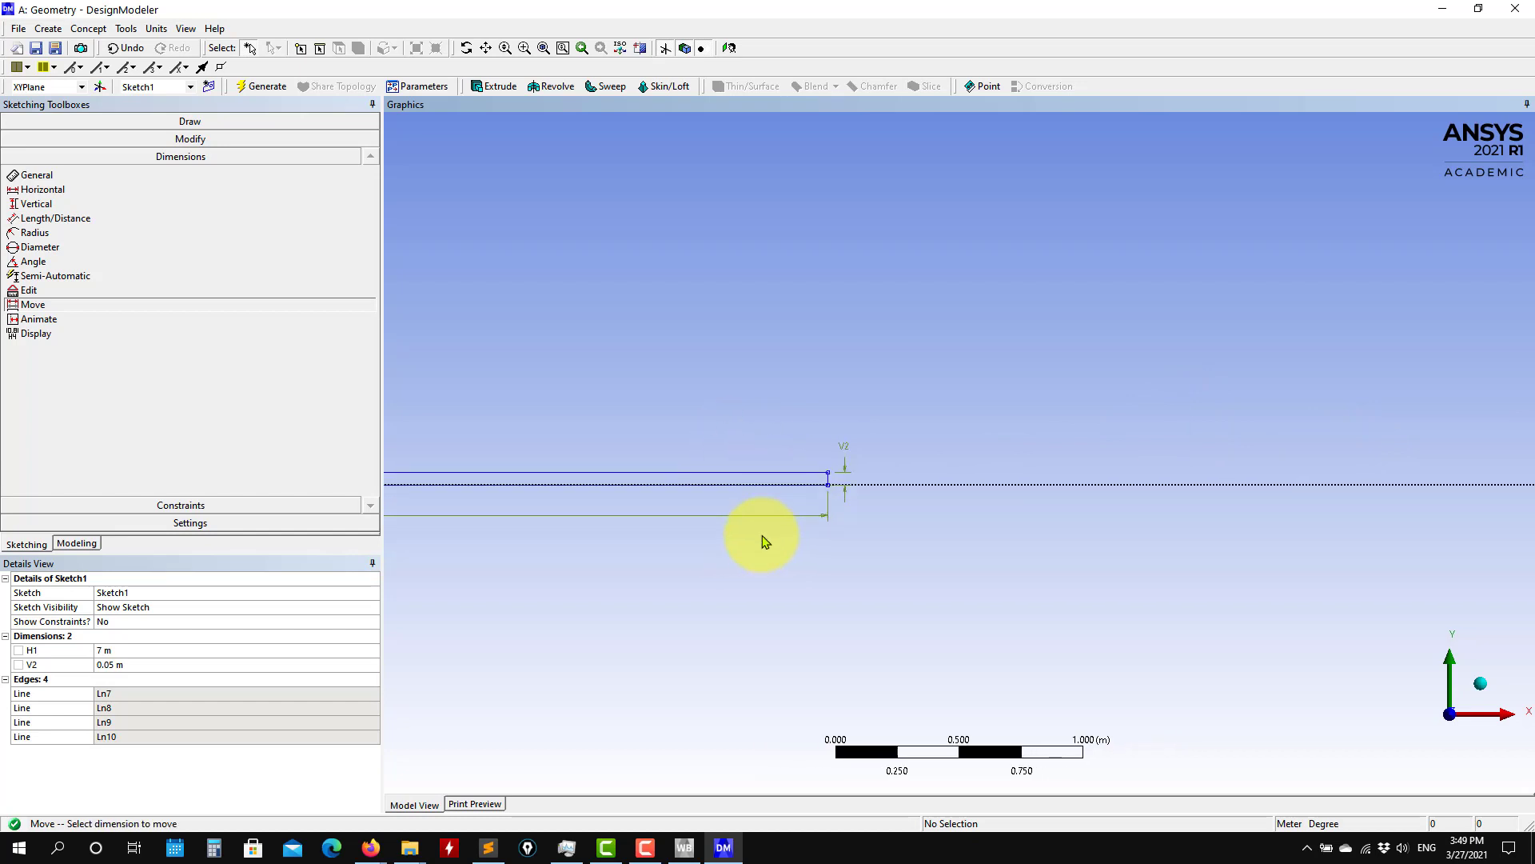
scroll(919, 456, "down", 1)
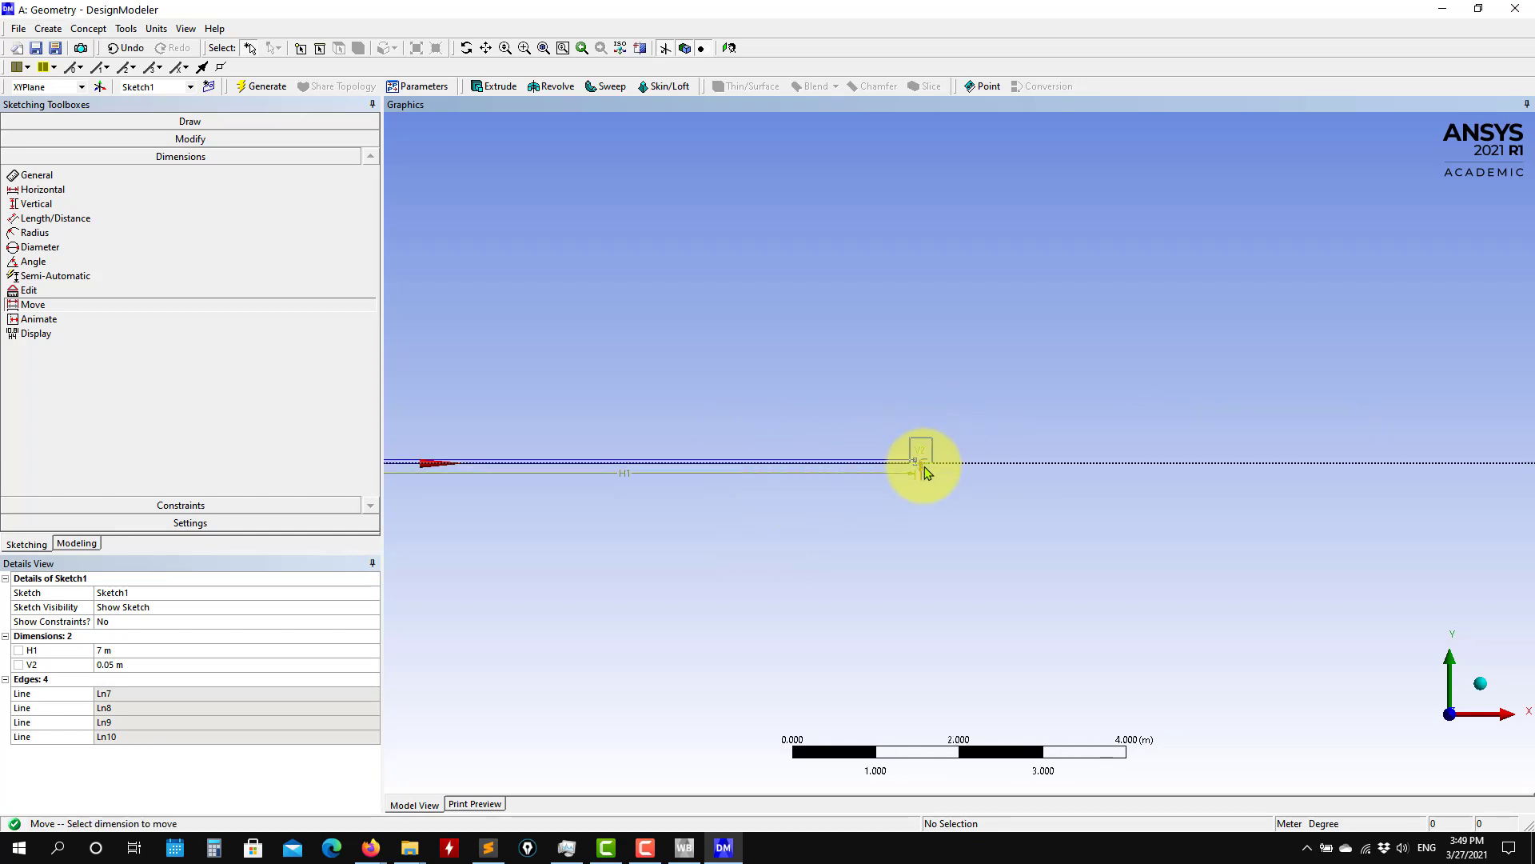
middle_click_drag(702, 538, 1014, 482, "ctrl")
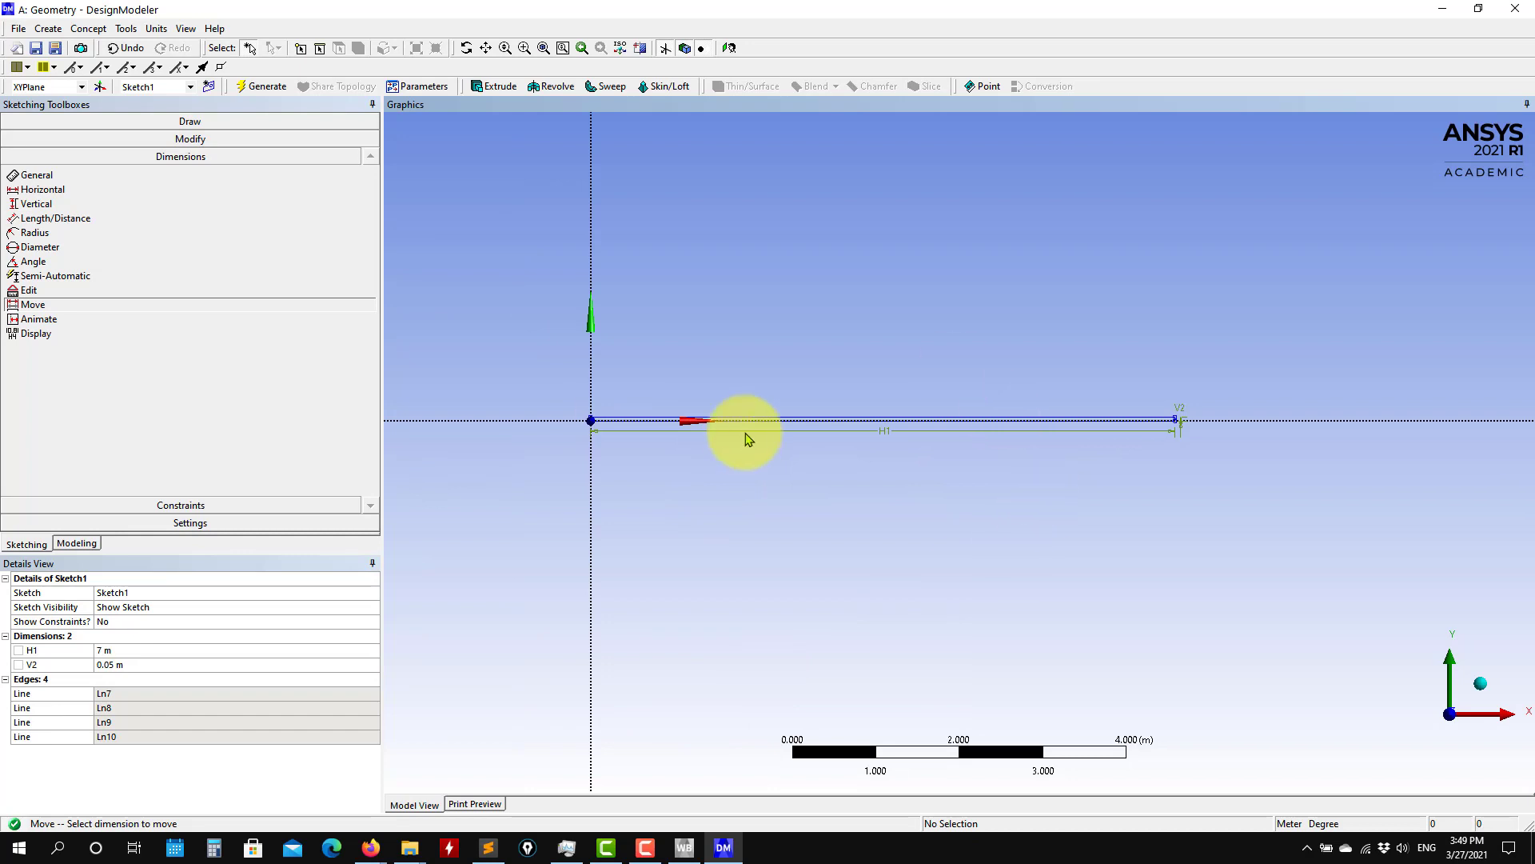
scroll(792, 442, "up", 2)
mouse_move(854, 434)
middle_mouse_down("ctrl")
mouse_move(911, 479)
mouse_move(890, 501)
mouse_move(1127, 456)
mouse_move(983, 521)
mouse_move(861, 542)
middle_mouse_up("ctrl")
scroll(839, 524, "up", 2)
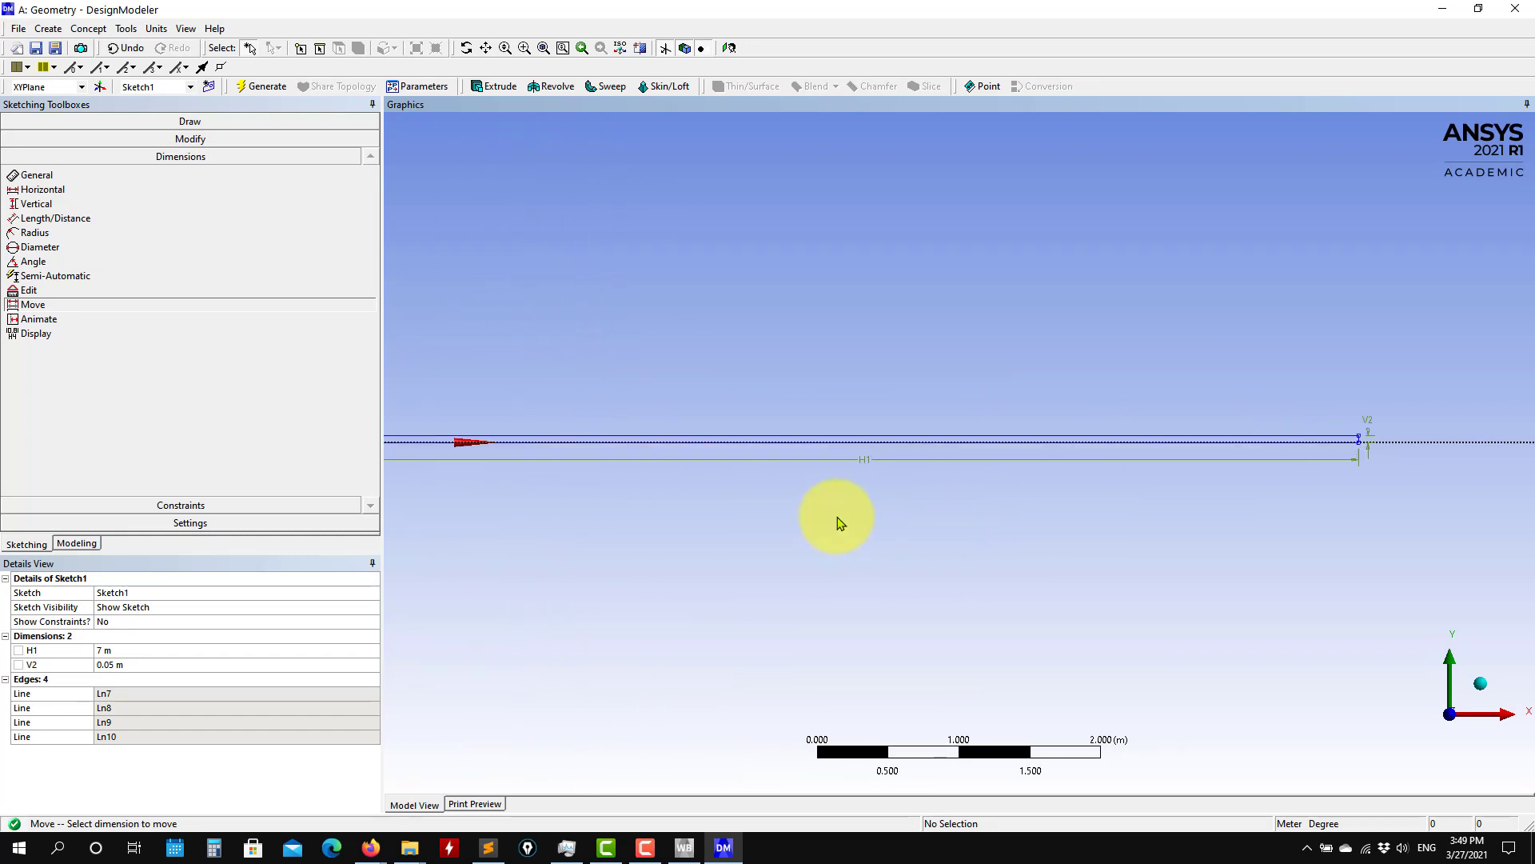
scroll(820, 515, "down", 4)
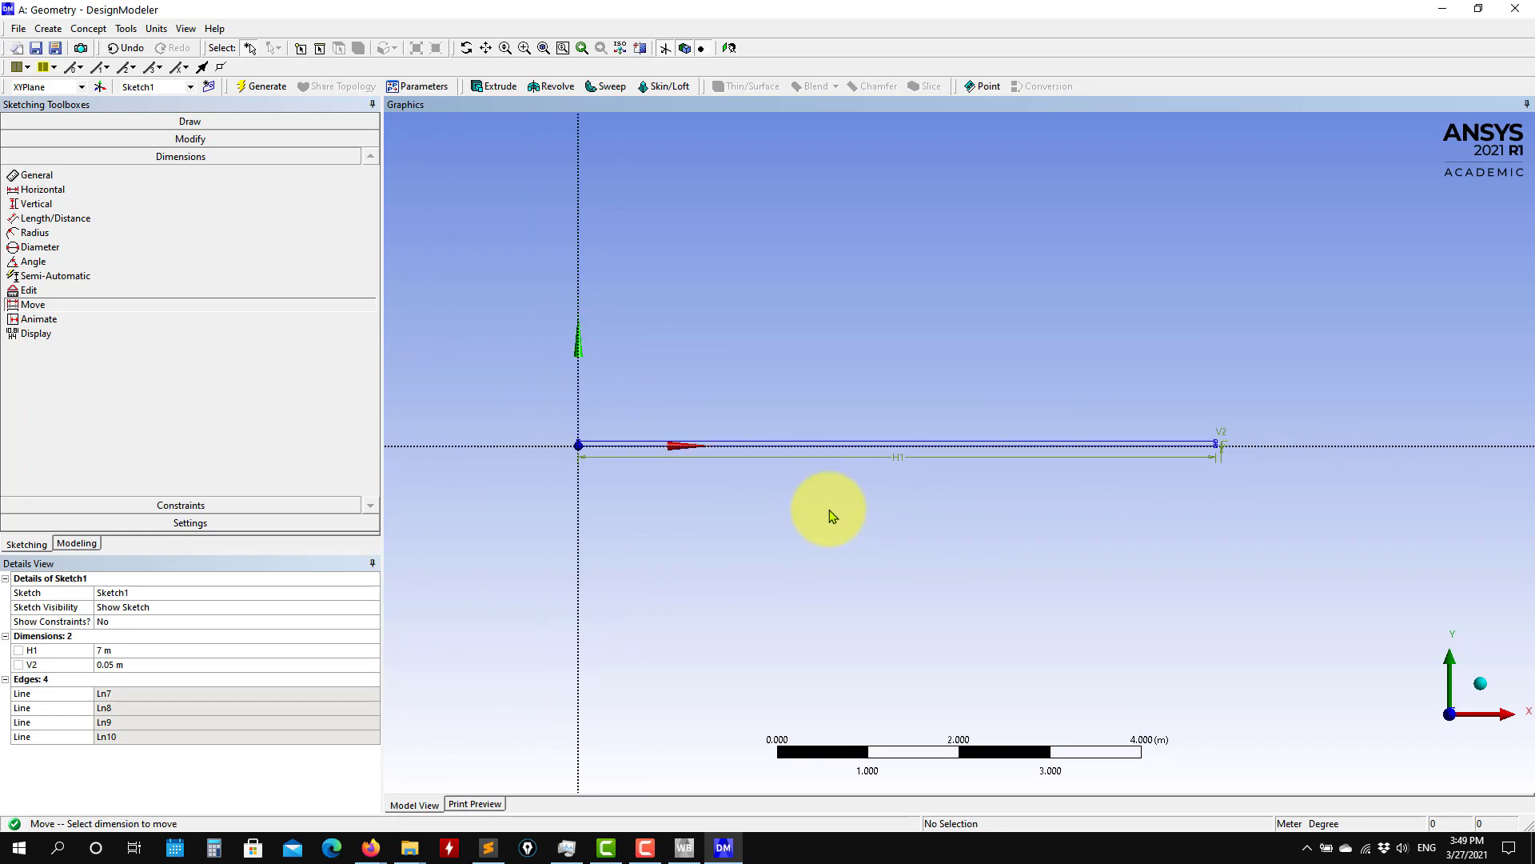
scroll(847, 502, "up", 1)
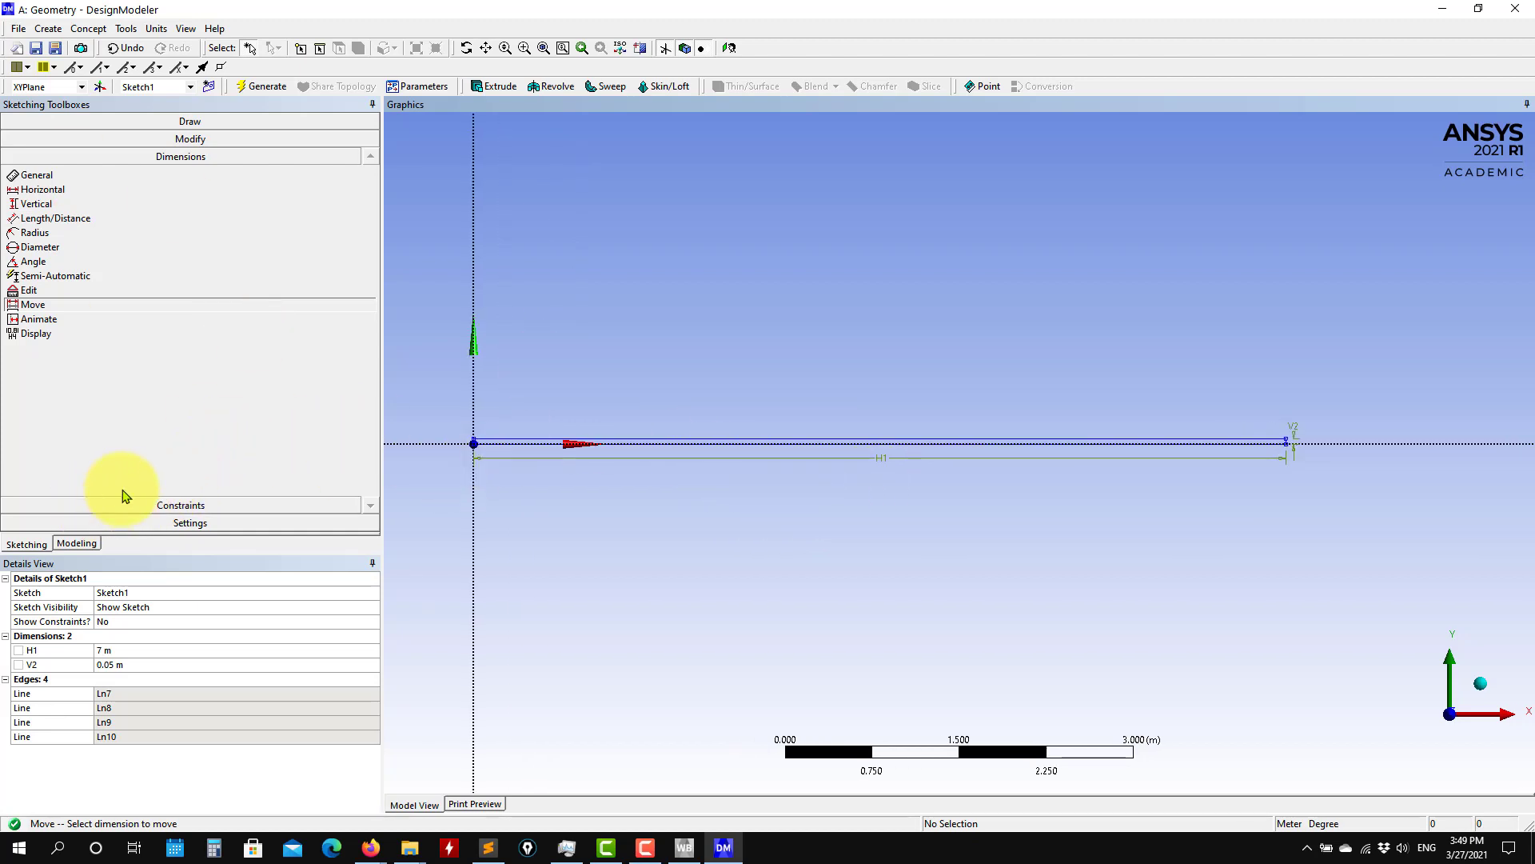
Start a Surfaces From Sketches feature in Modeling mode and apply Sketch1 as its base object
left_click(77, 543)
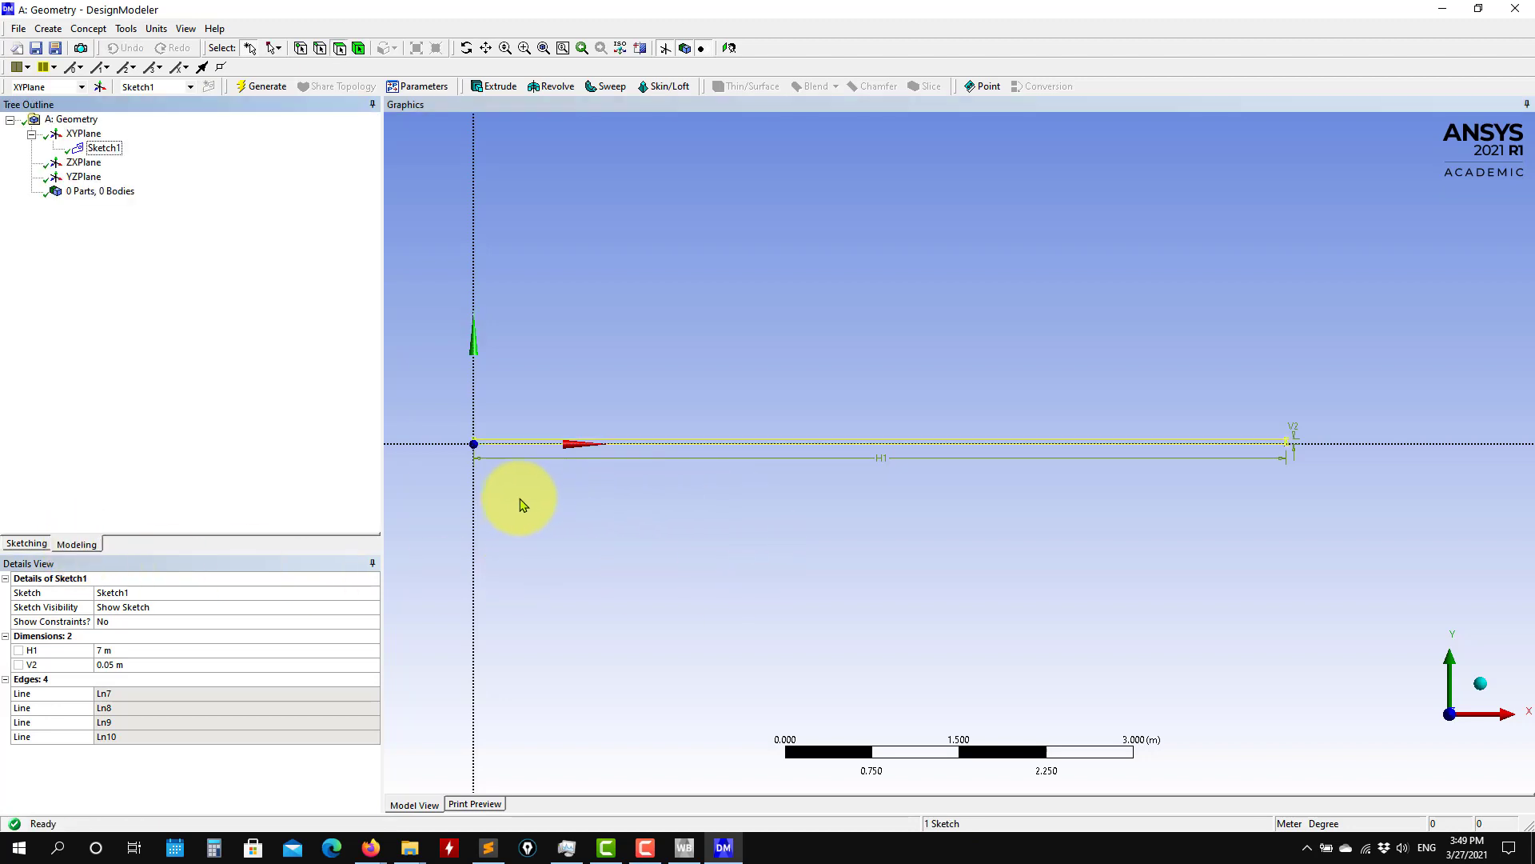
middle_click_drag(583, 504, 607, 497, "ctrl")
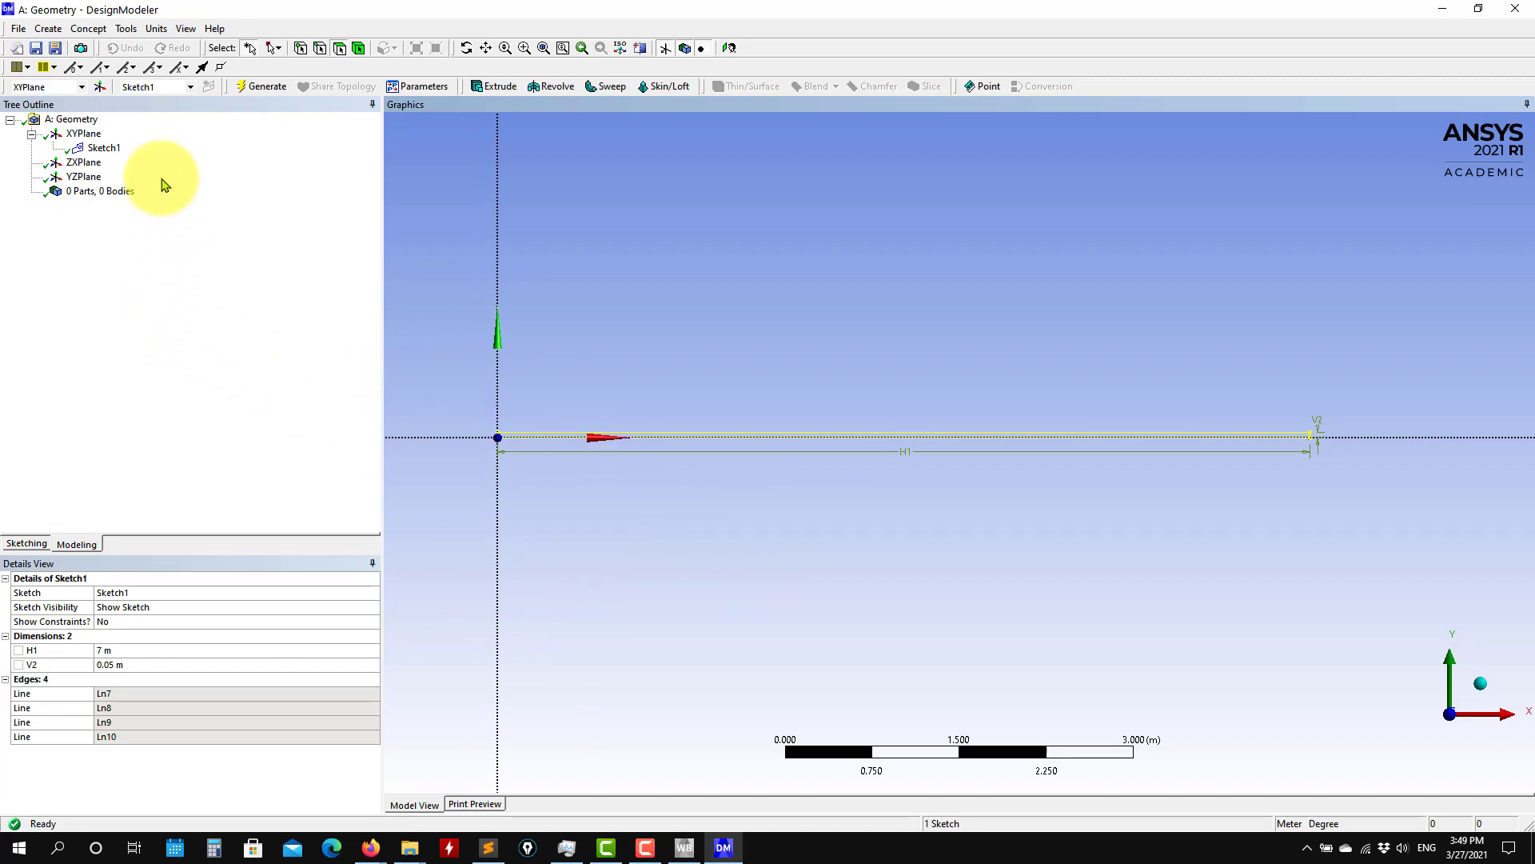
left_click(99, 38)
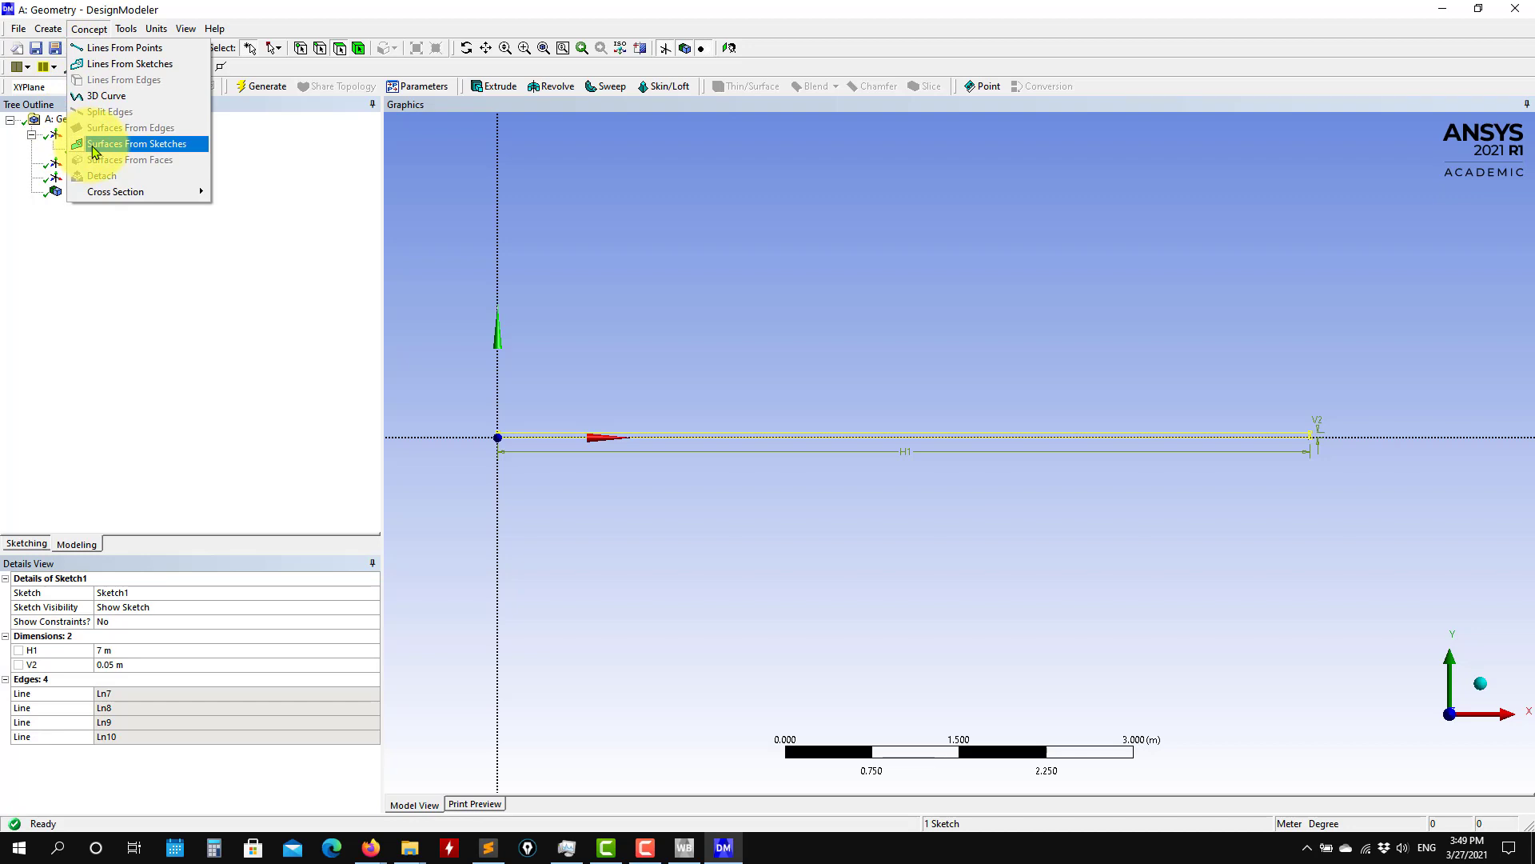
left_click(117, 146)
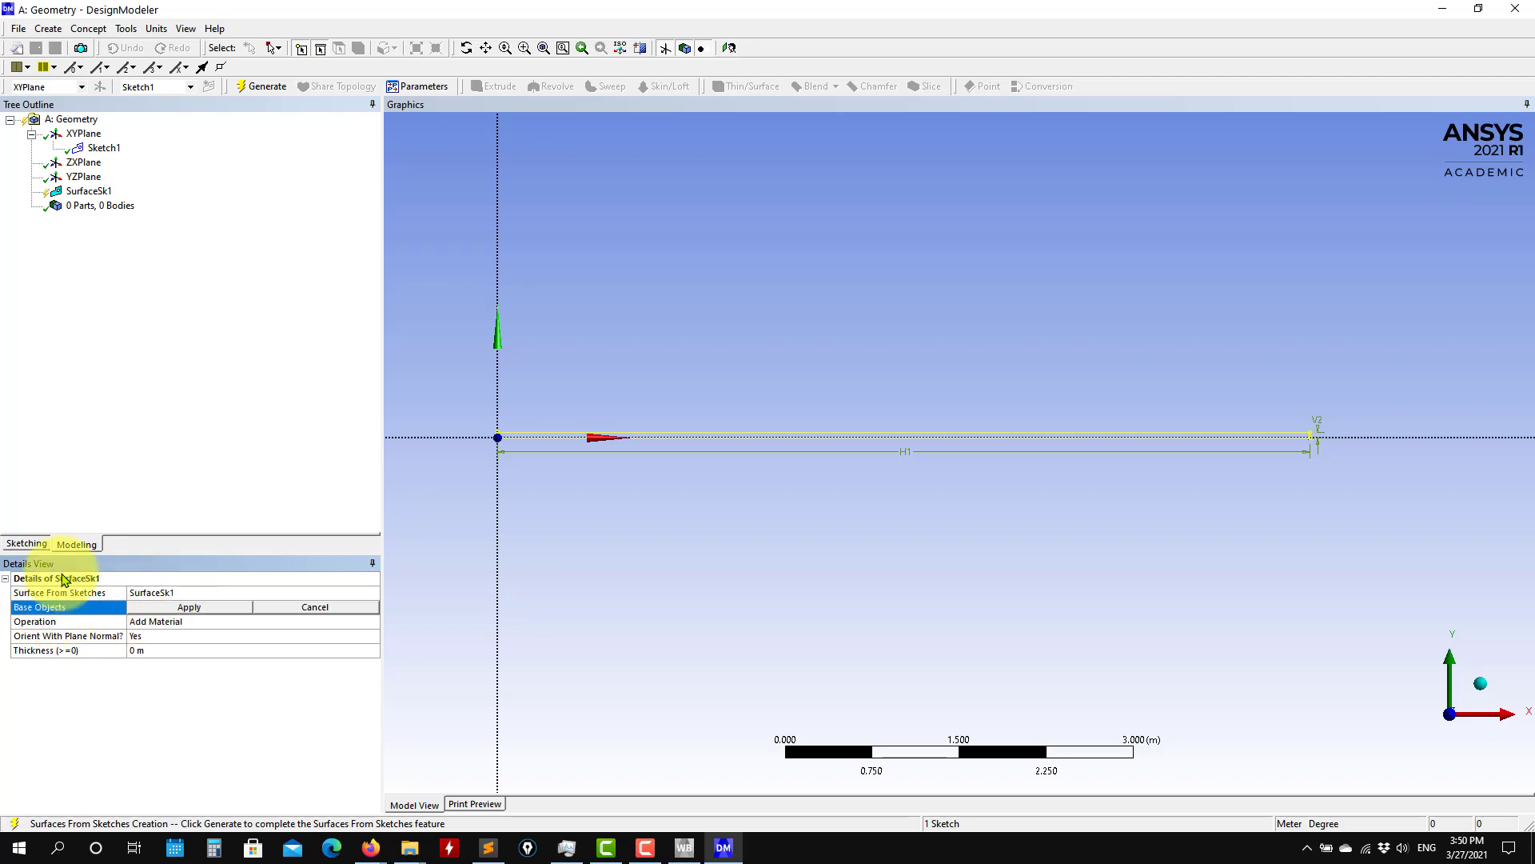
left_click(112, 148)
left_click(213, 610)
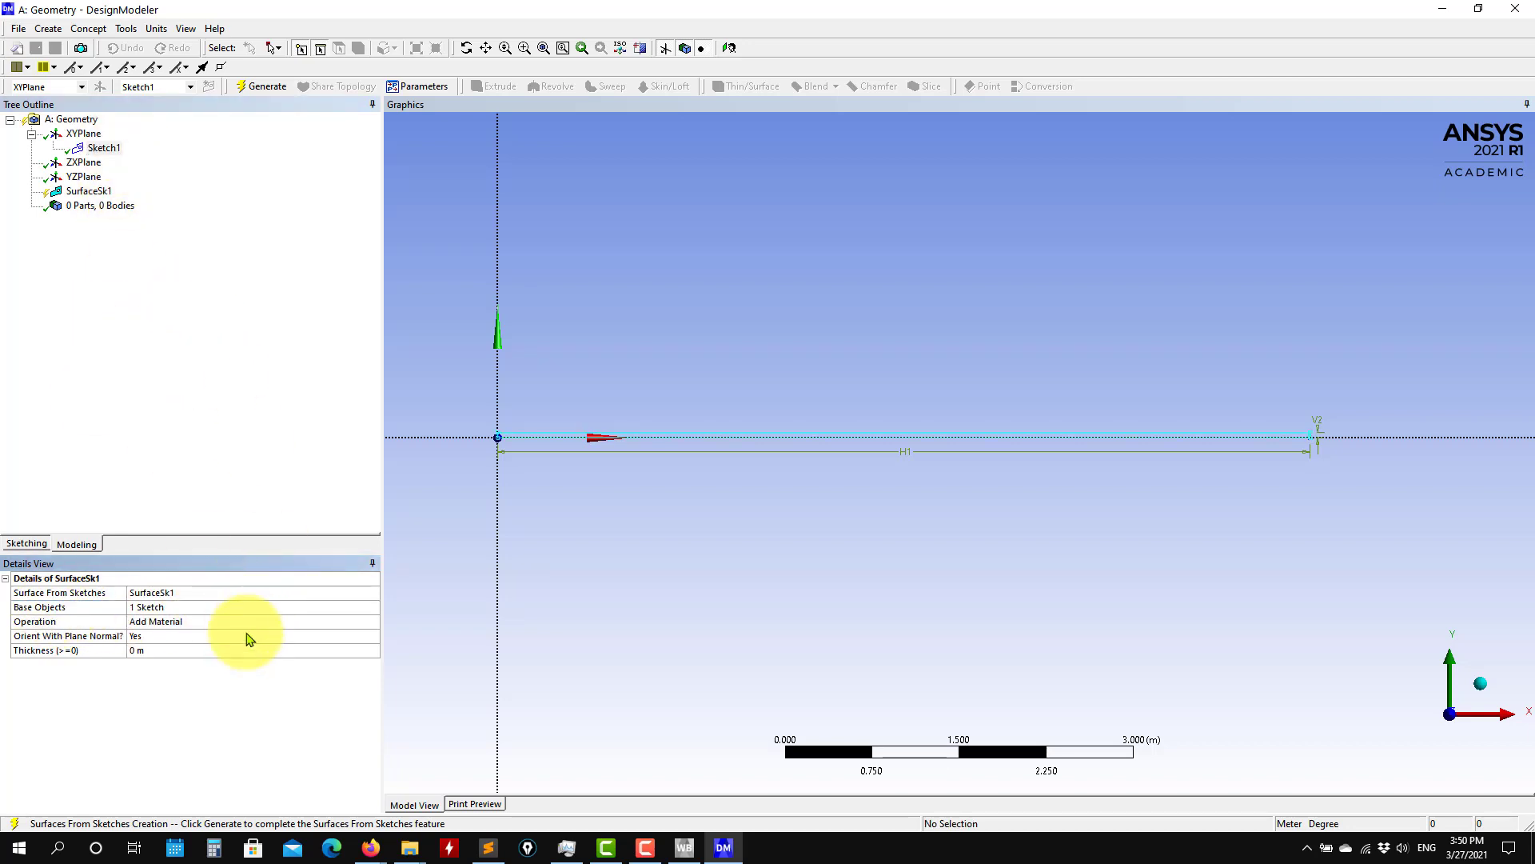
Set the sketch surface's operation to Add Frozen, generate it, and inspect the surface at the pipe's far end
left_click(240, 623)
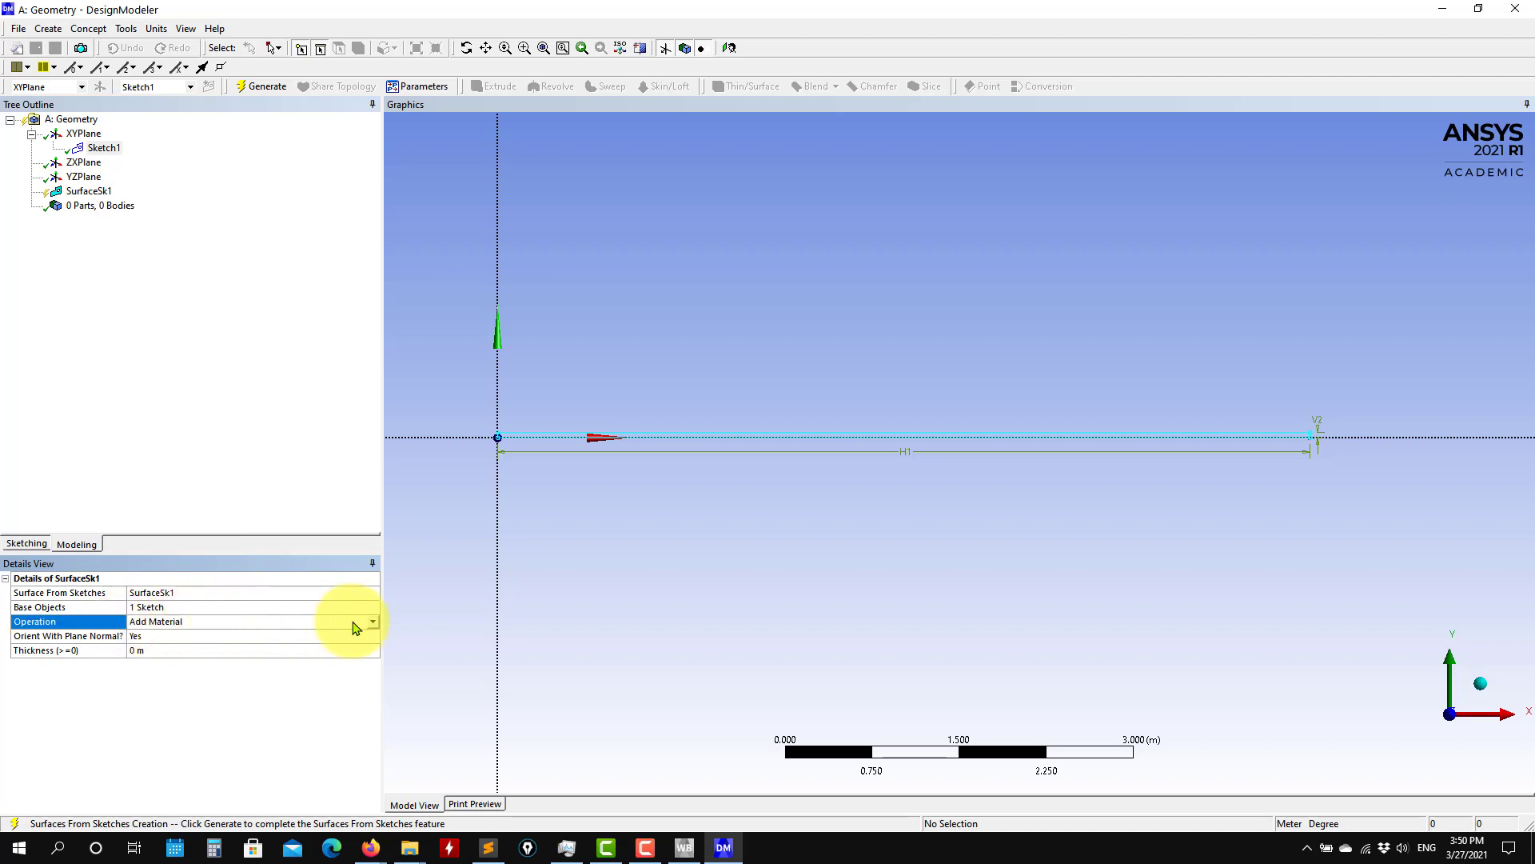
left_click(372, 623)
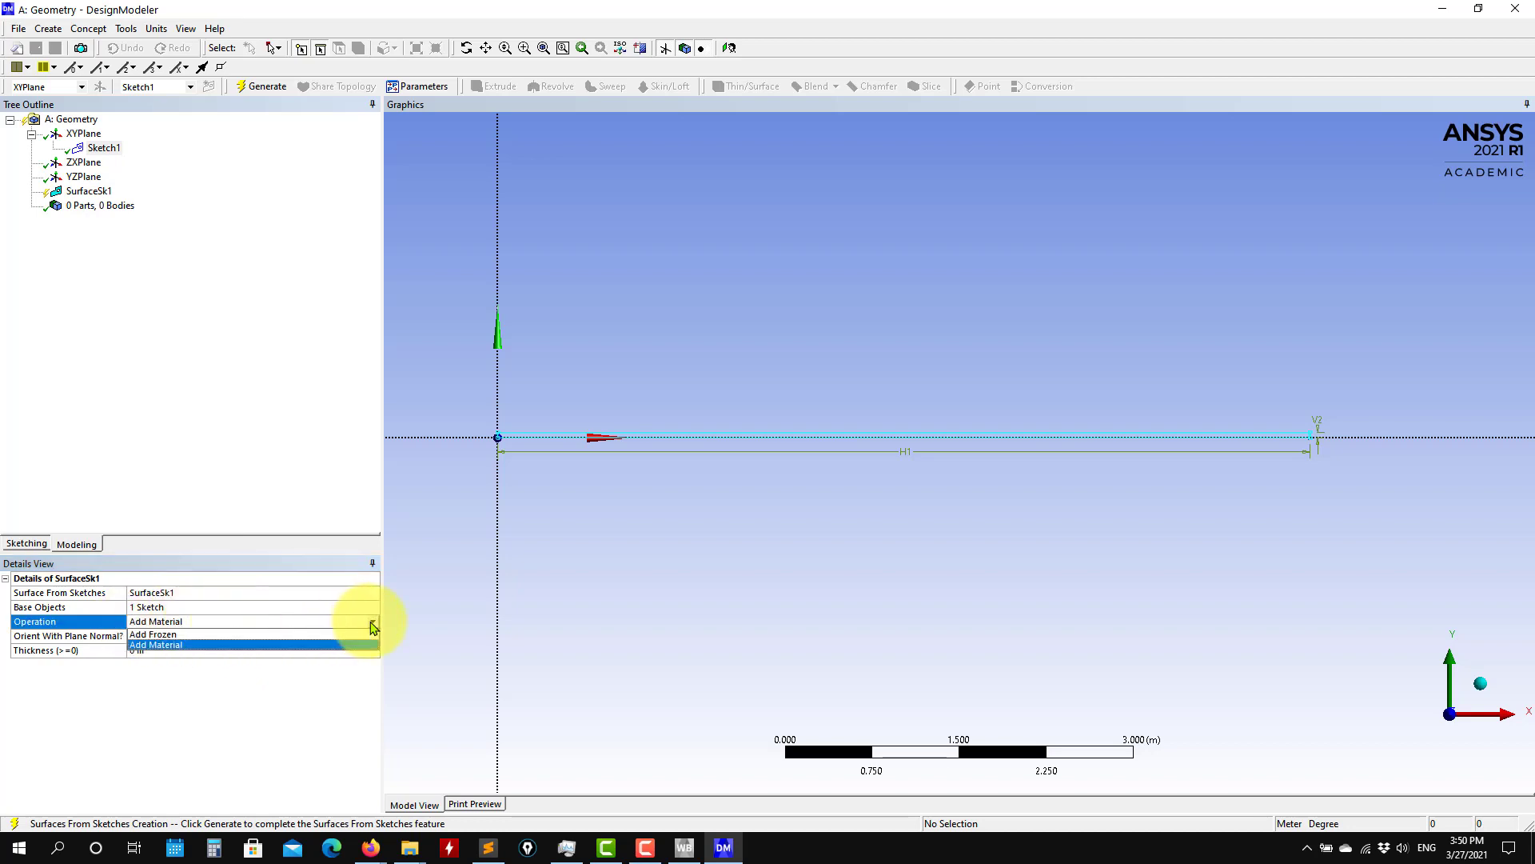
left_click(164, 634)
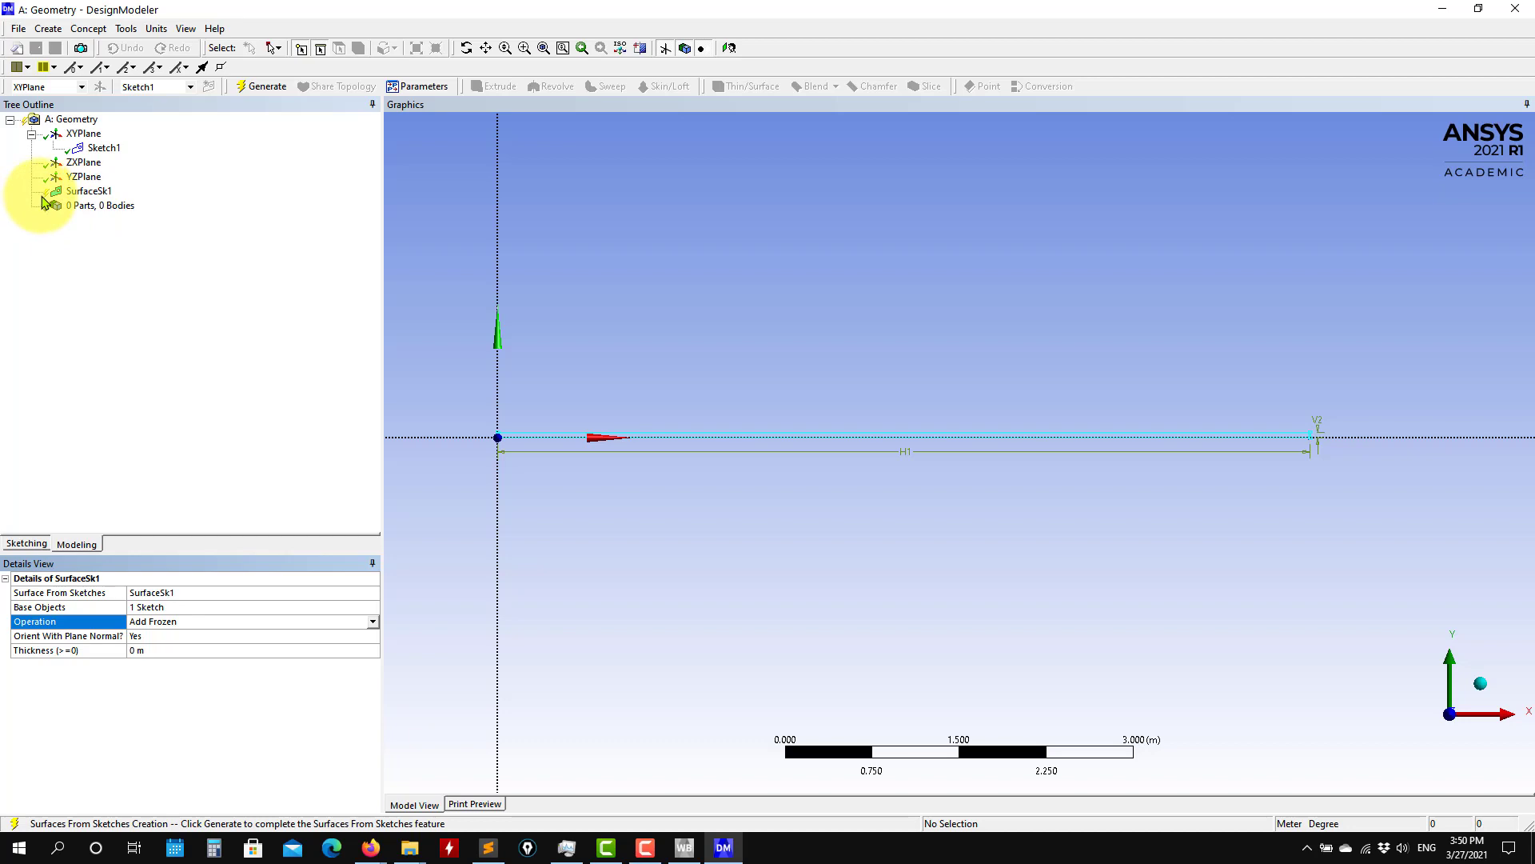
left_click(263, 88)
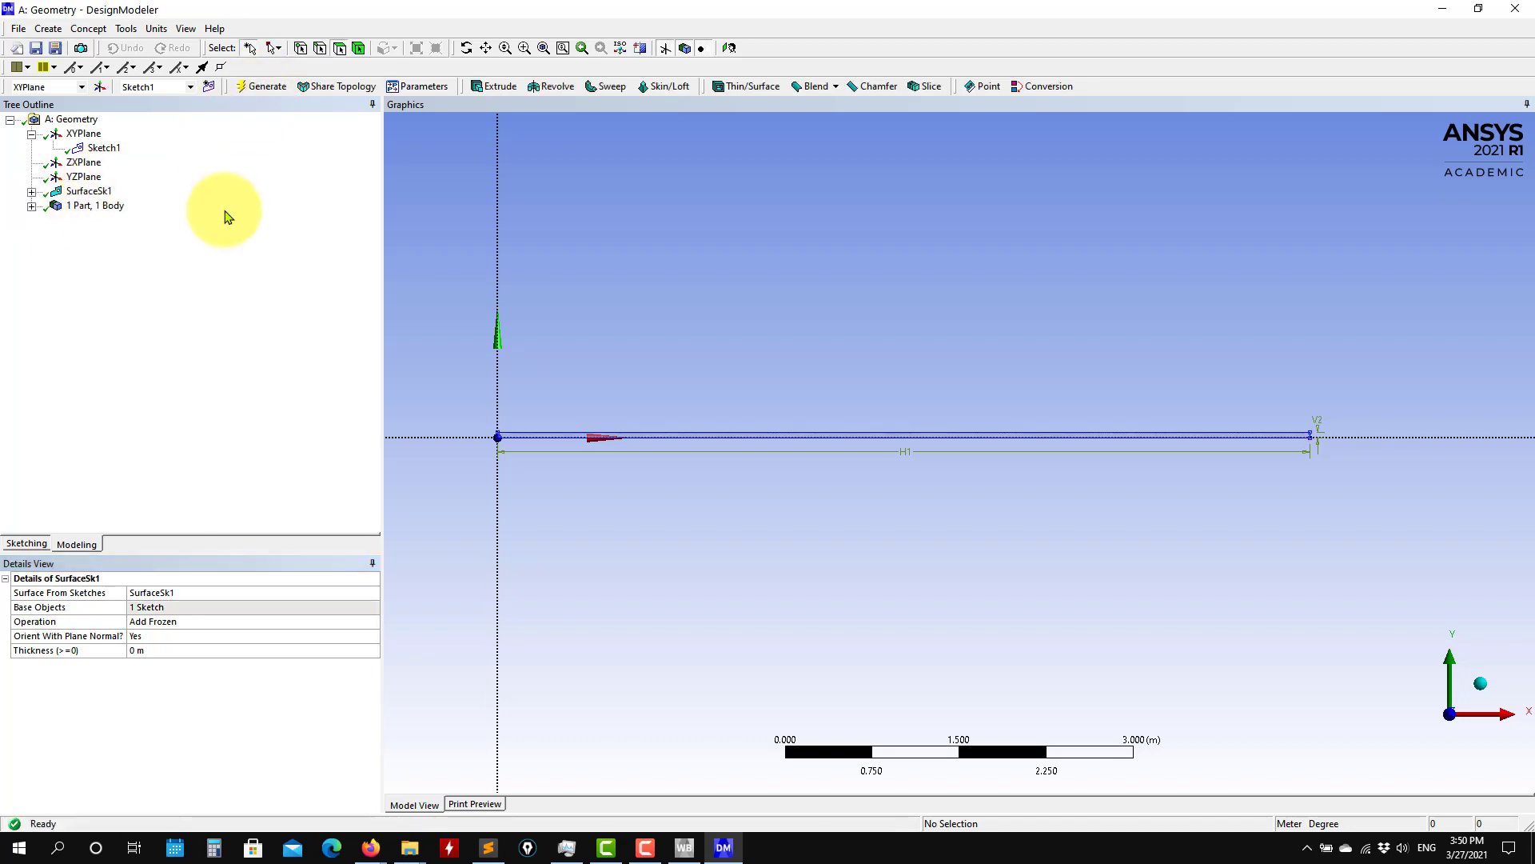
scroll(1094, 496, "up", 5)
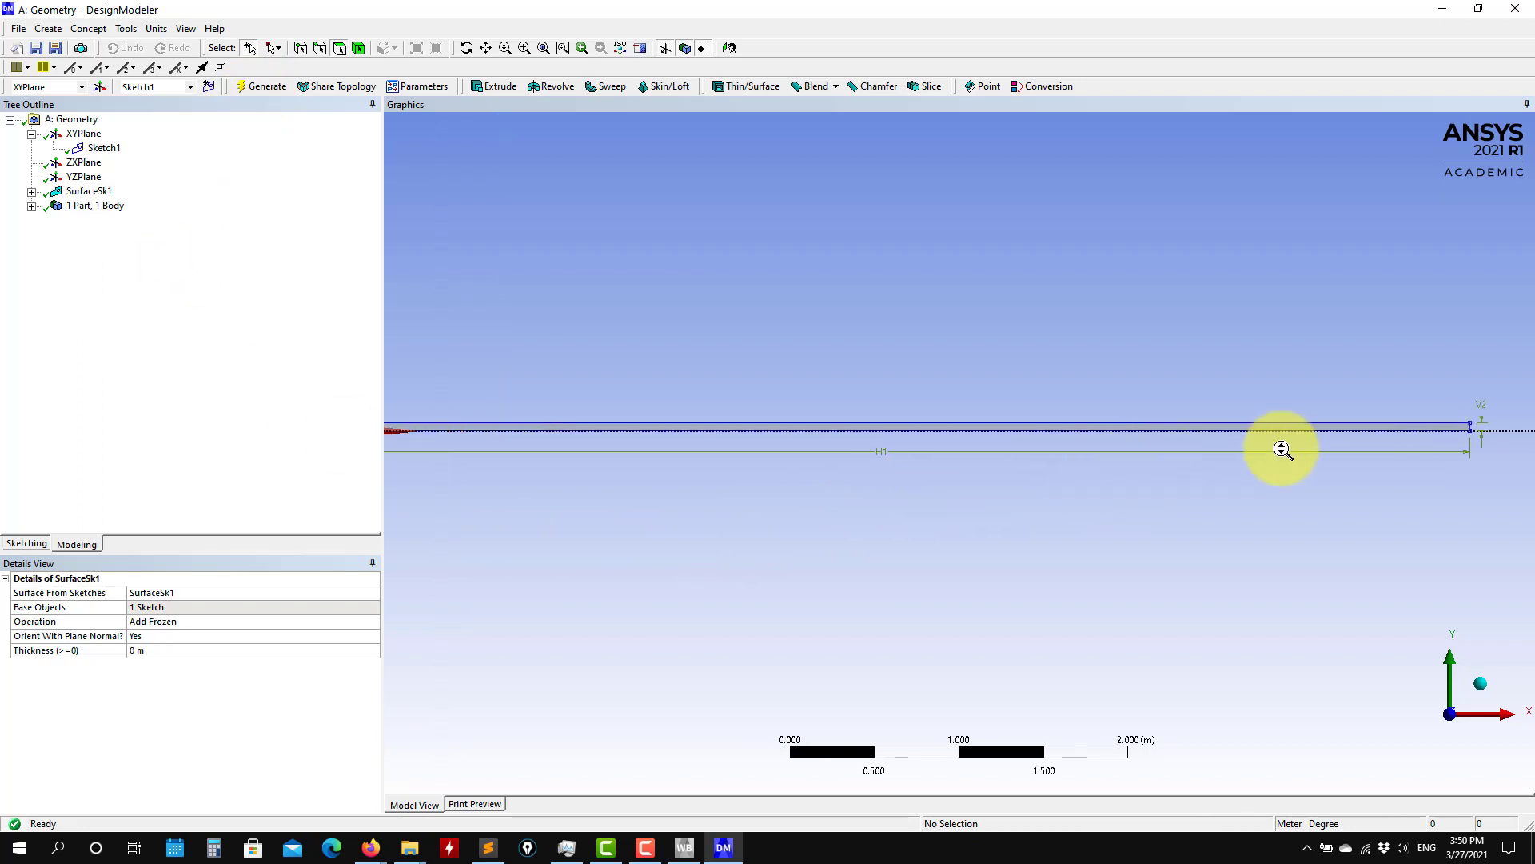
scroll(764, 483, "up", 1)
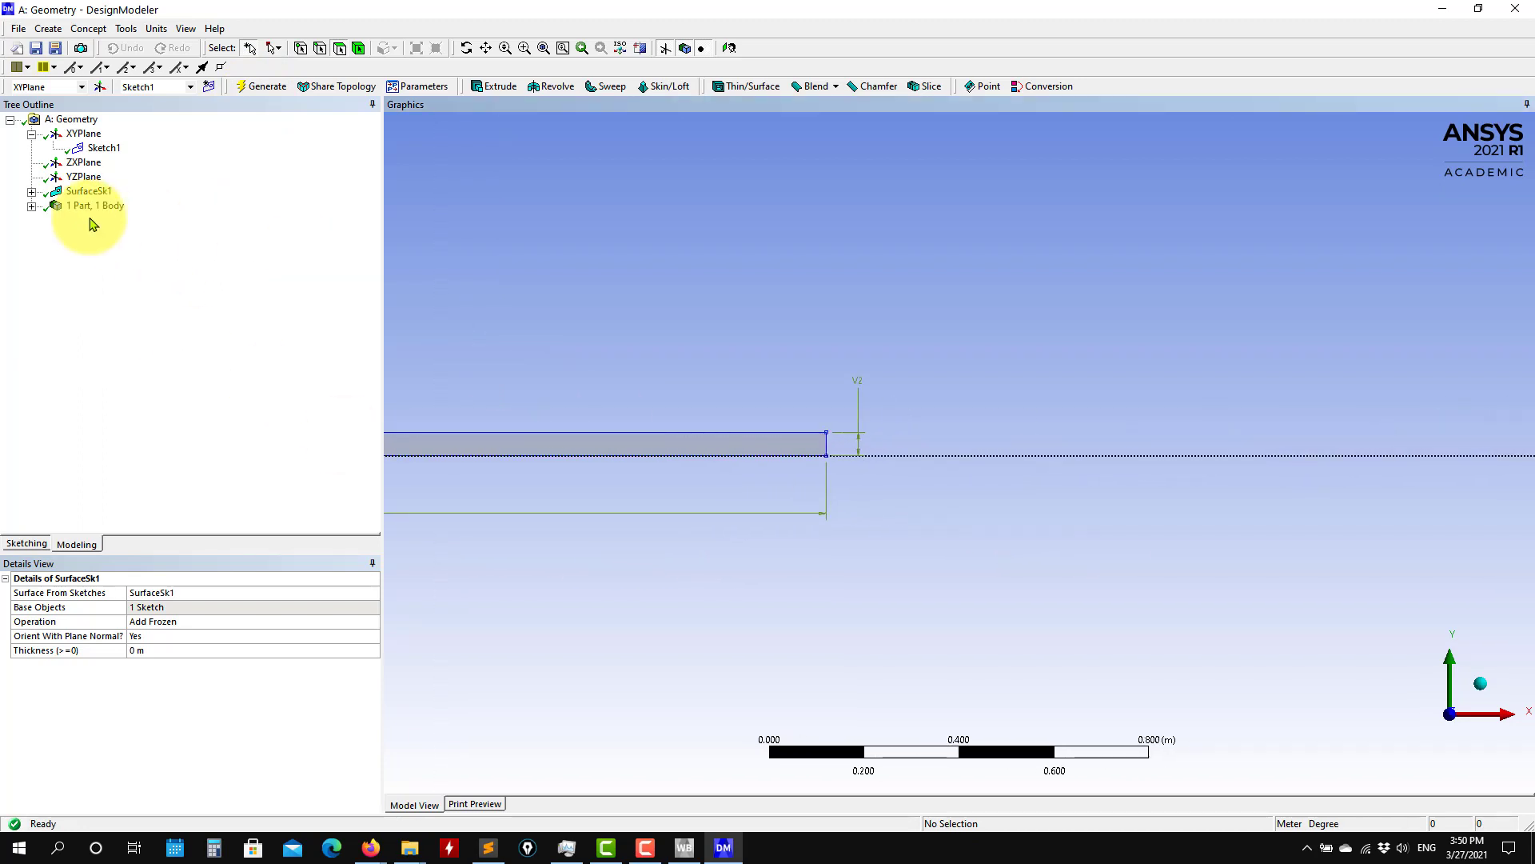
Change the surface body's Fluid/Solid property to Fluid
left_click(31, 192)
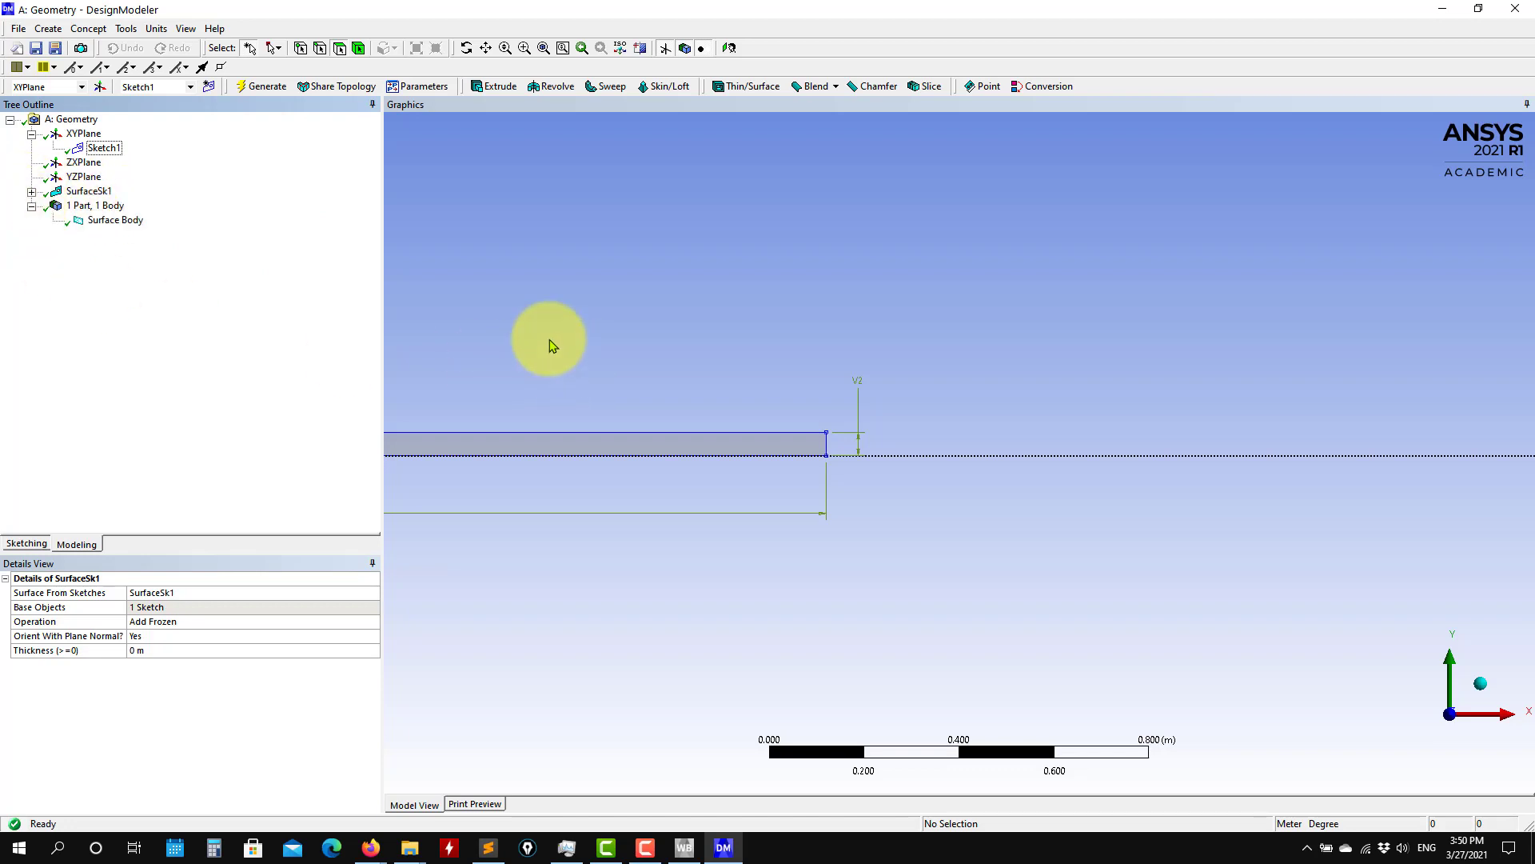
middle_click_drag(556, 333, 1039, 354, "ctrl")
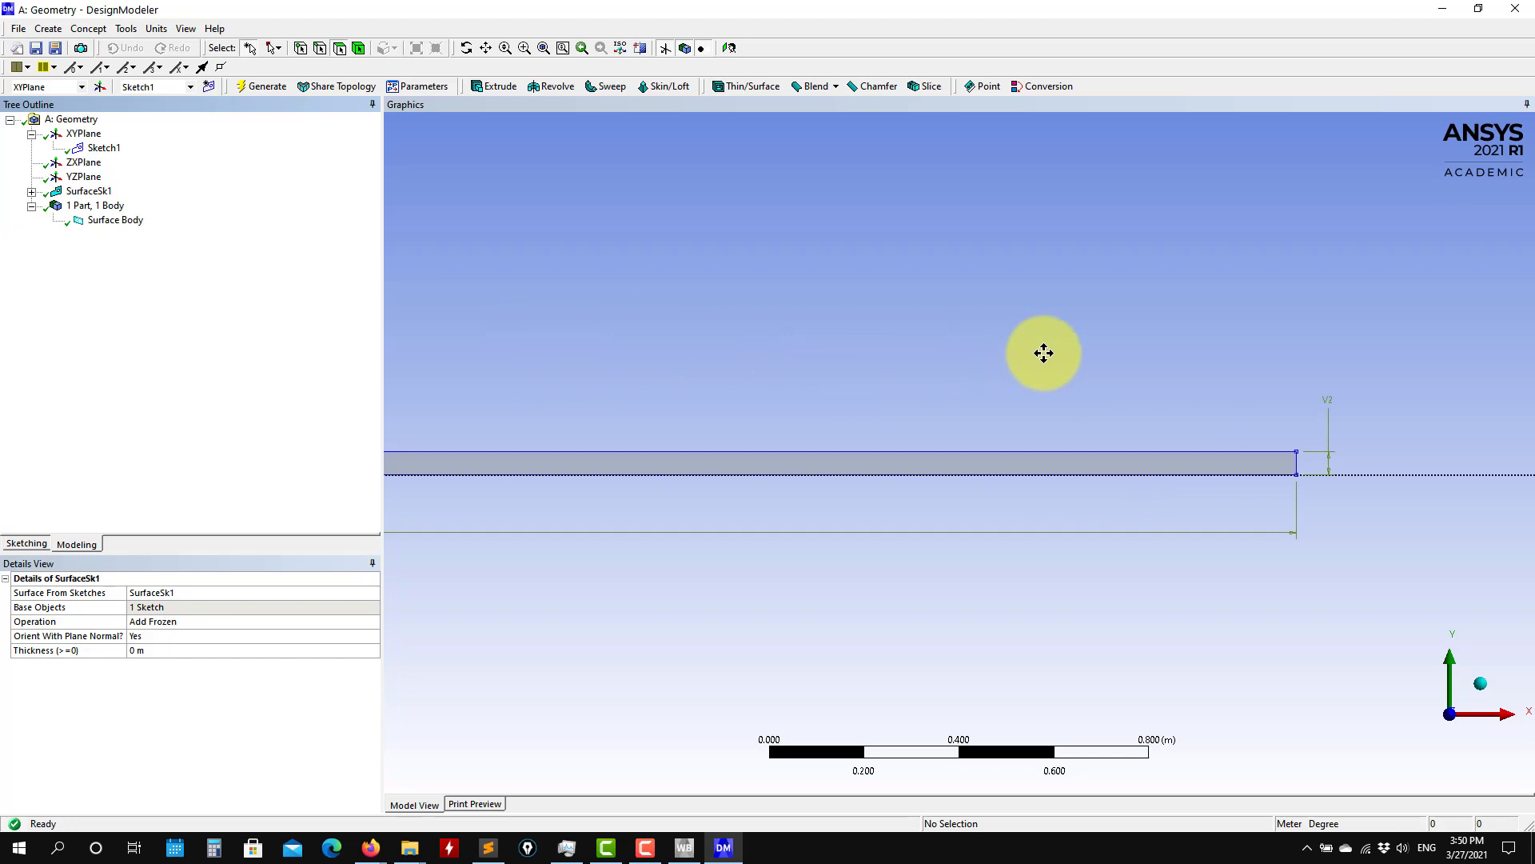
left_click(111, 227)
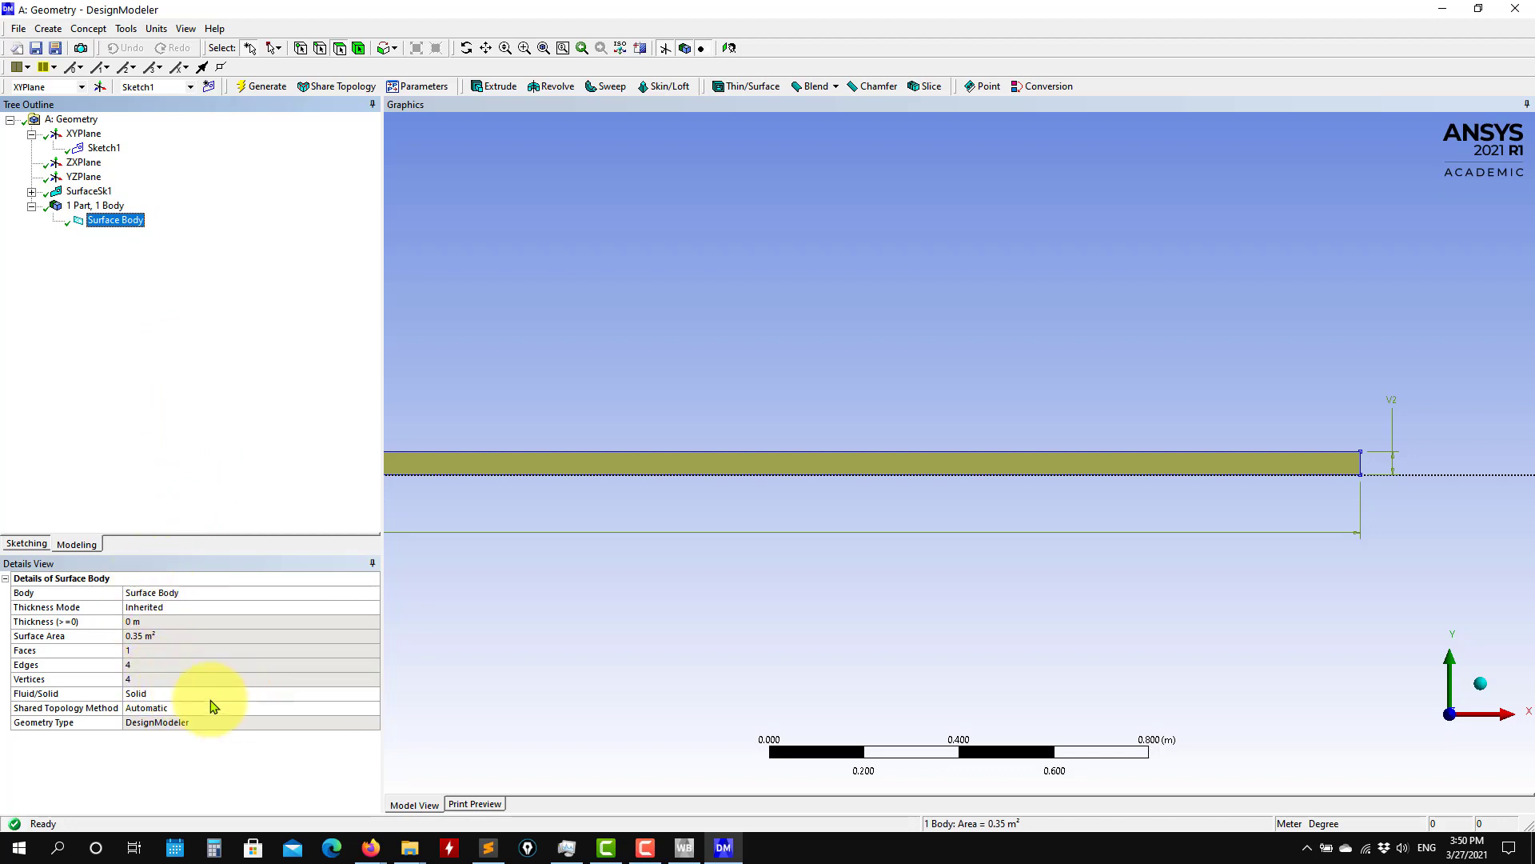
left_click(33, 695)
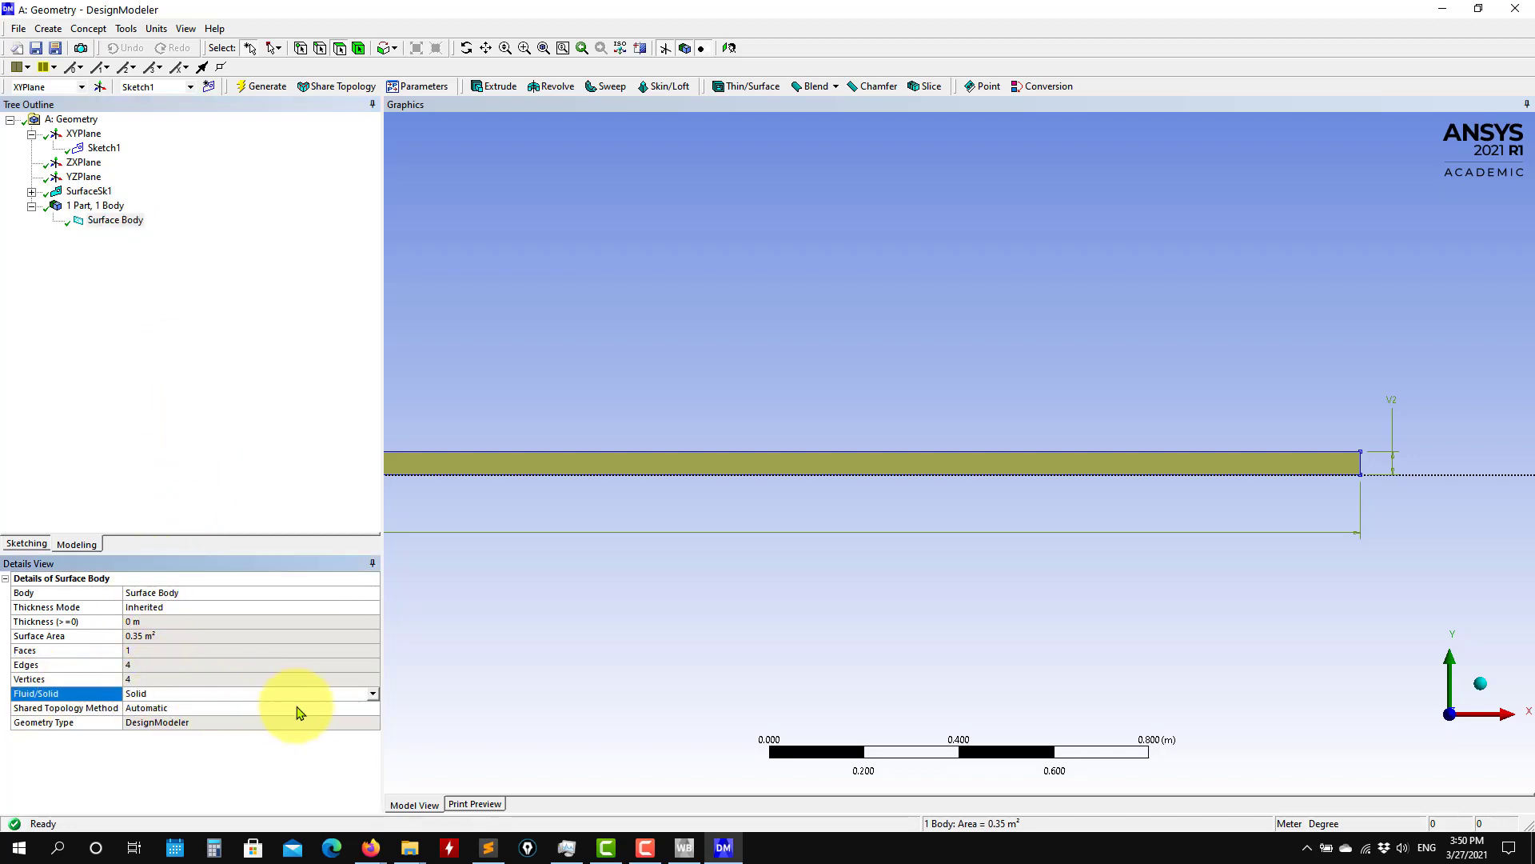
left_click(373, 694)
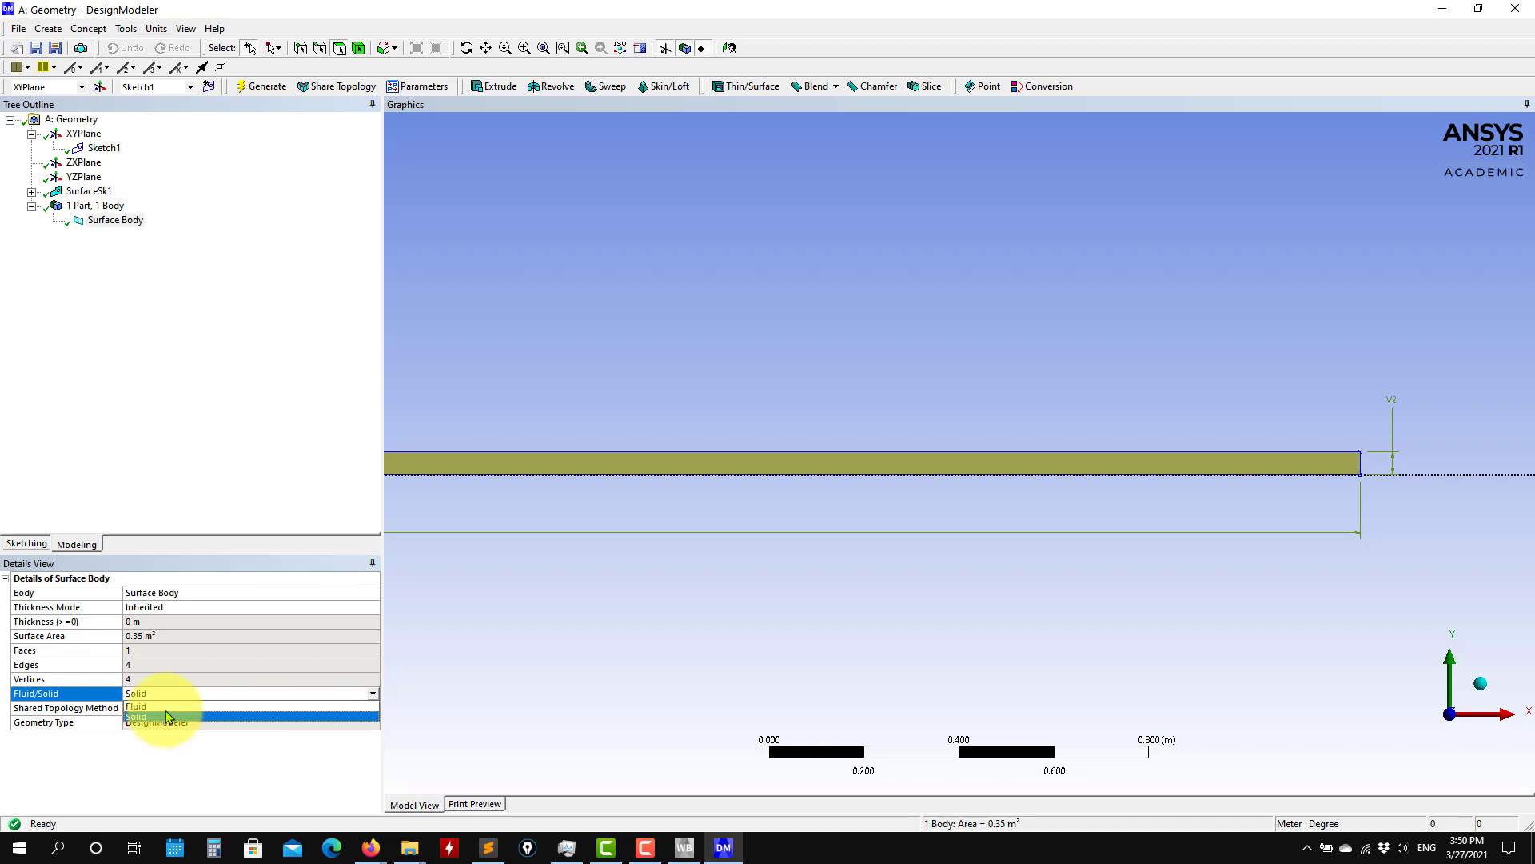
left_click(152, 719)
left_click(662, 353)
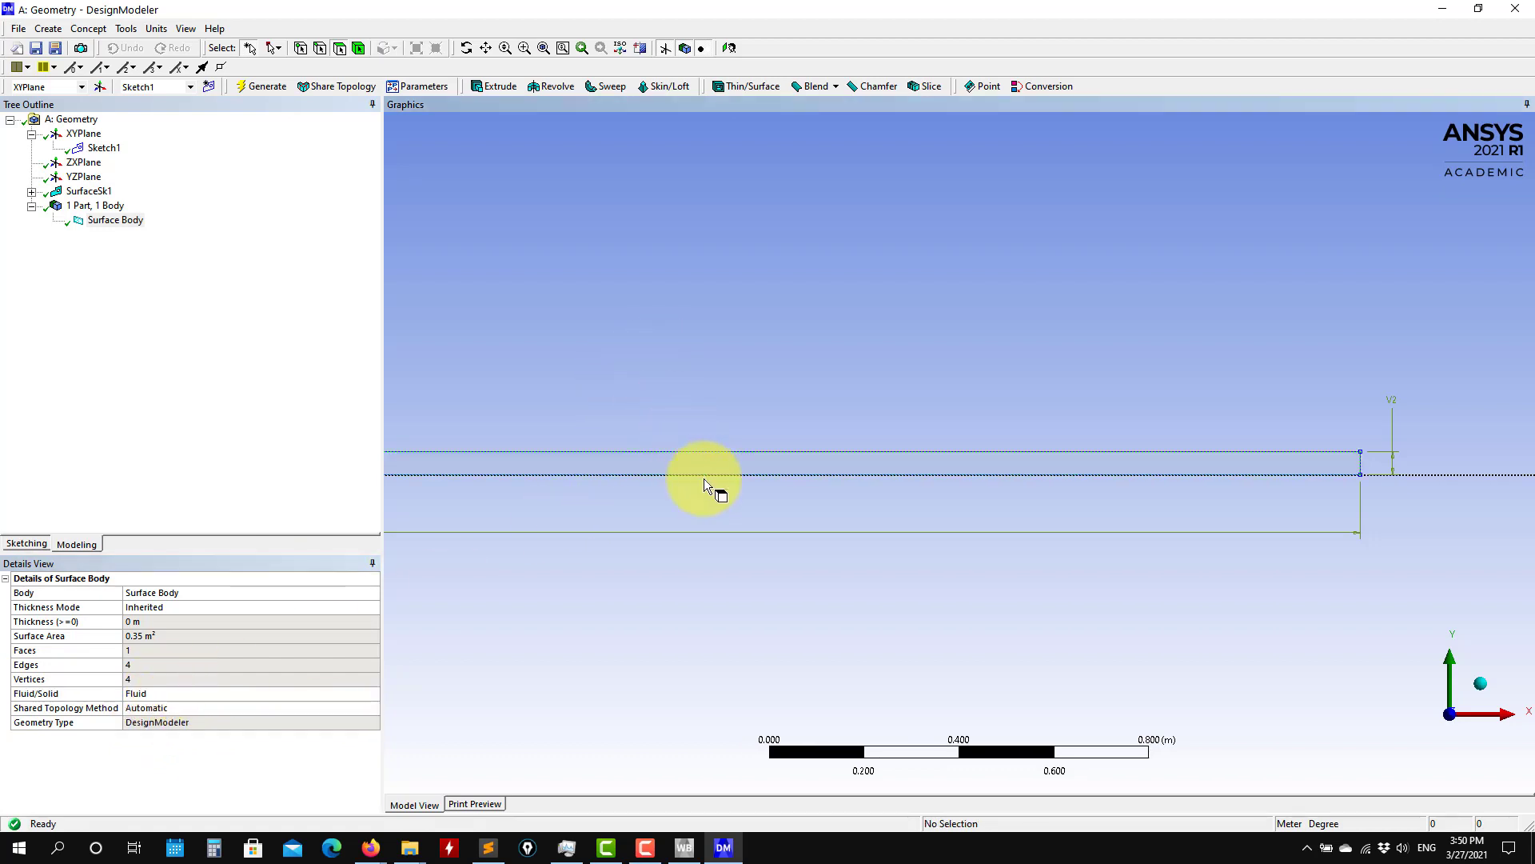
Extrude Sketch1 to a depth of 0.2 m with Add Material, generate it, and inspect the resulting solid
scroll(639, 554, "up", 1)
scroll(640, 553, "down", 5)
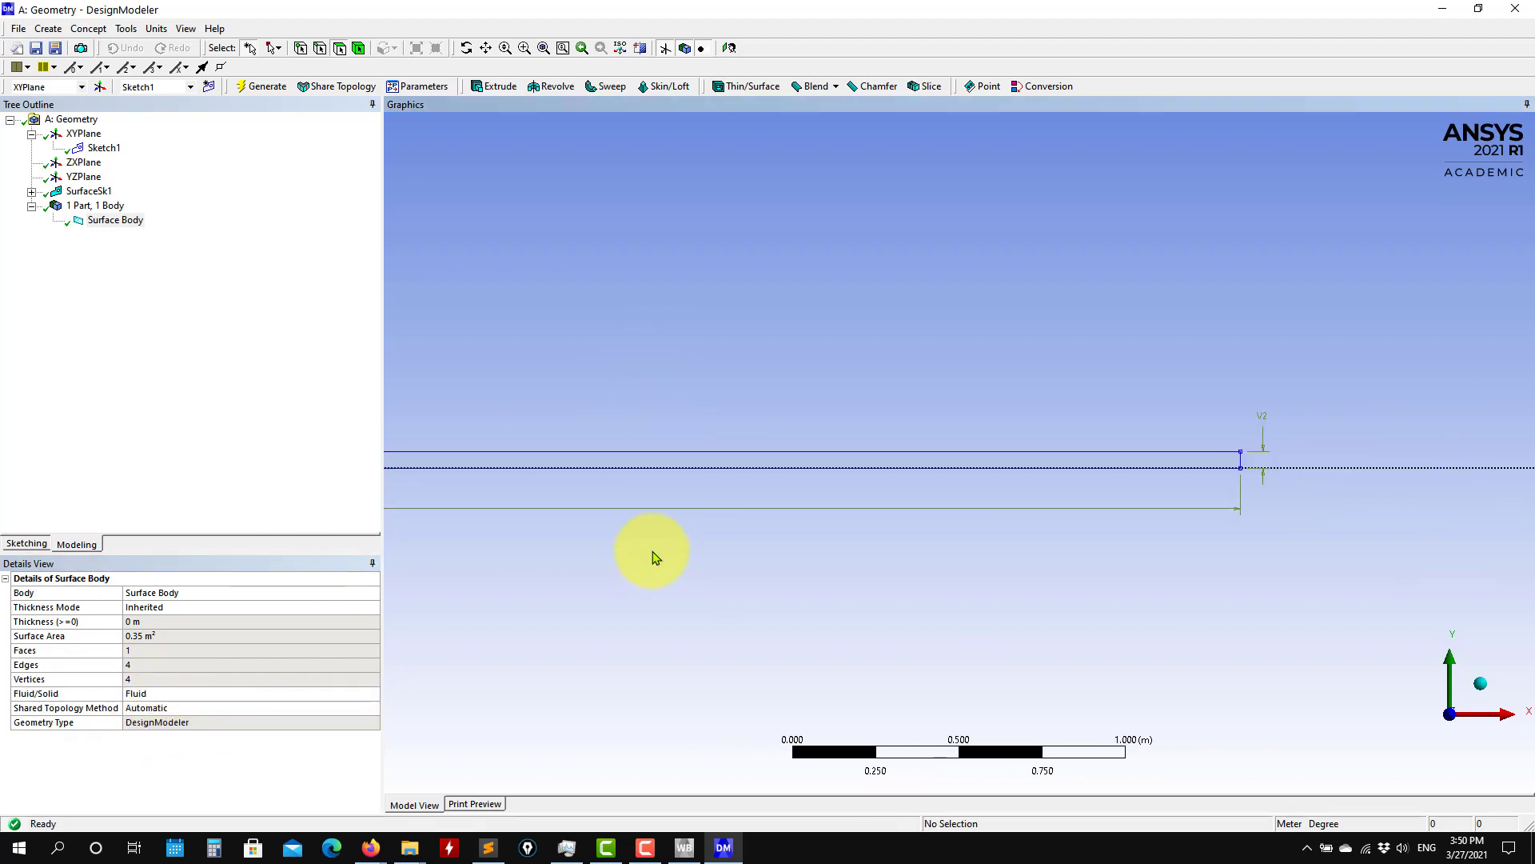
mouse_move(719, 556)
middle_mouse_down("ctrl")
mouse_move(1165, 528)
mouse_move(789, 531)
mouse_move(853, 534)
middle_mouse_up("ctrl")
mouse_move(732, 540)
middle_mouse_down()
mouse_move(880, 544)
mouse_move(720, 555)
mouse_move(1272, 579)
mouse_move(781, 533)
mouse_move(720, 555)
mouse_move(713, 514)
mouse_move(1011, 575)
mouse_move(783, 519)
mouse_move(805, 568)
mouse_move(774, 621)
mouse_move(660, 598)
middle_mouse_up()
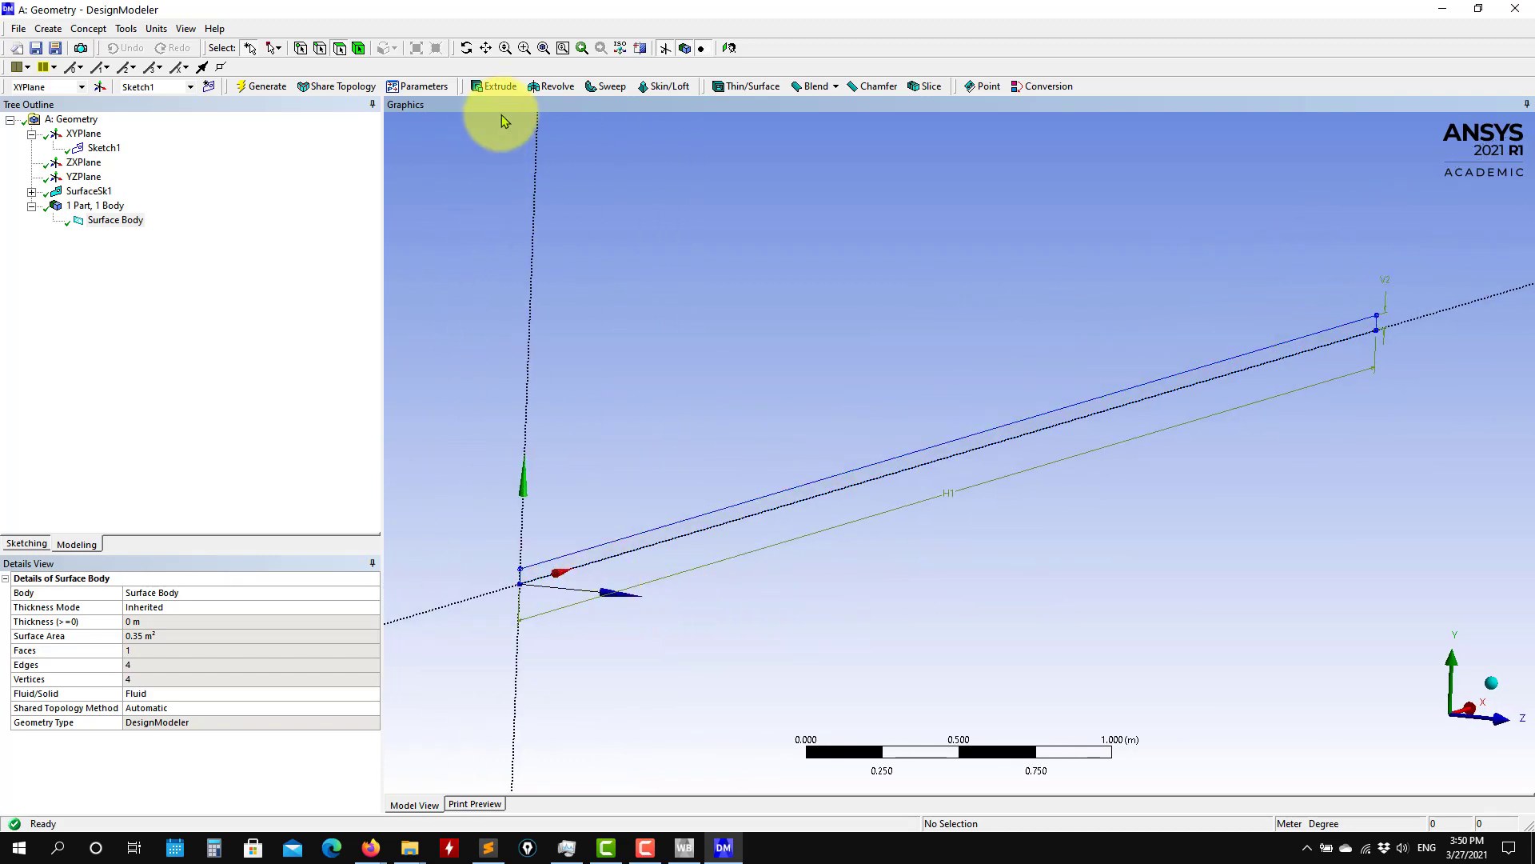
left_click(499, 86)
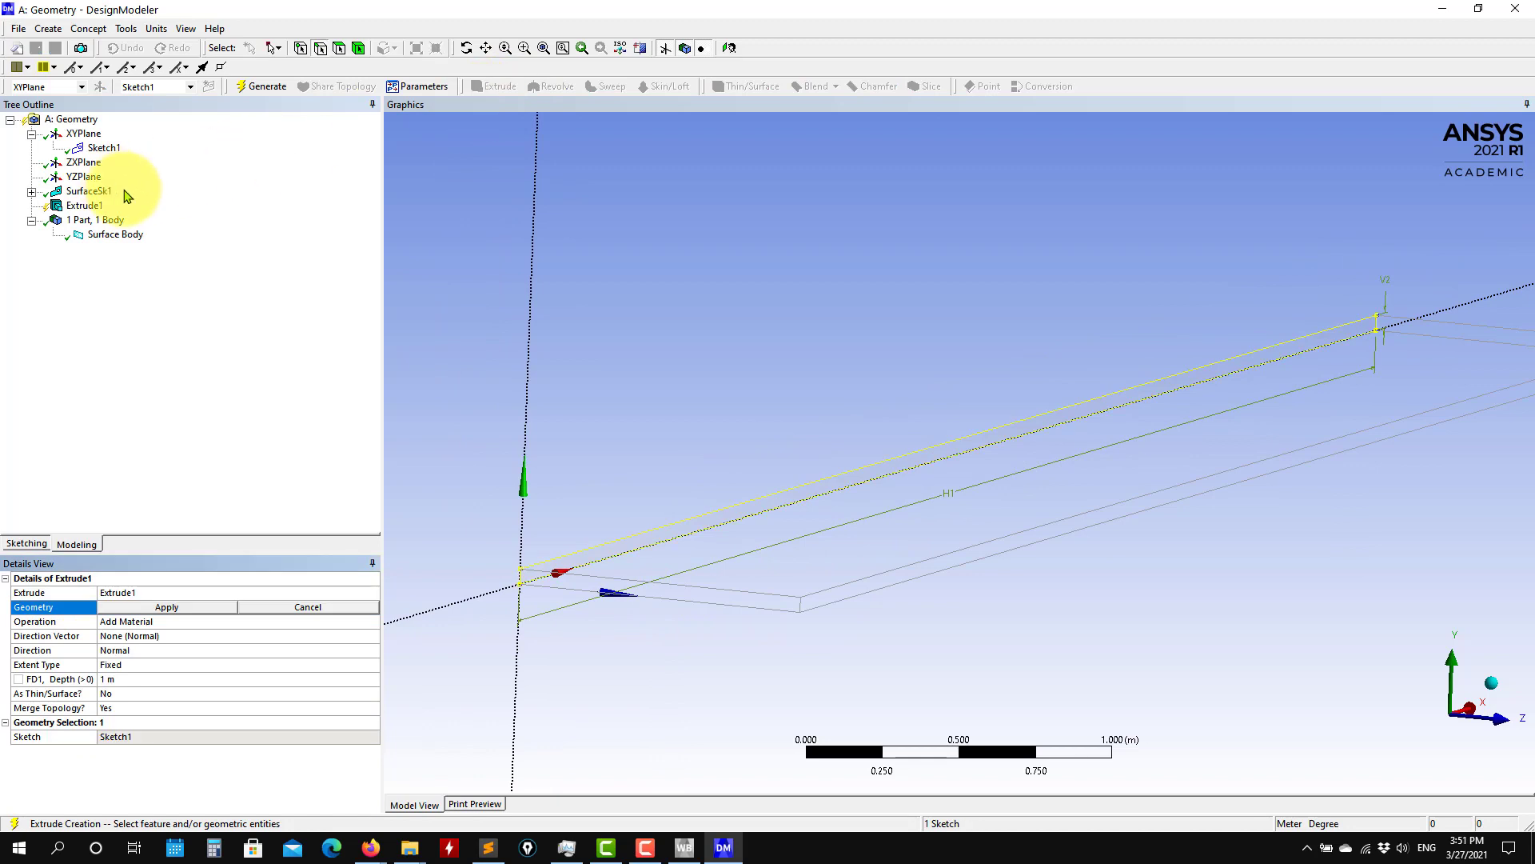
left_click(89, 191)
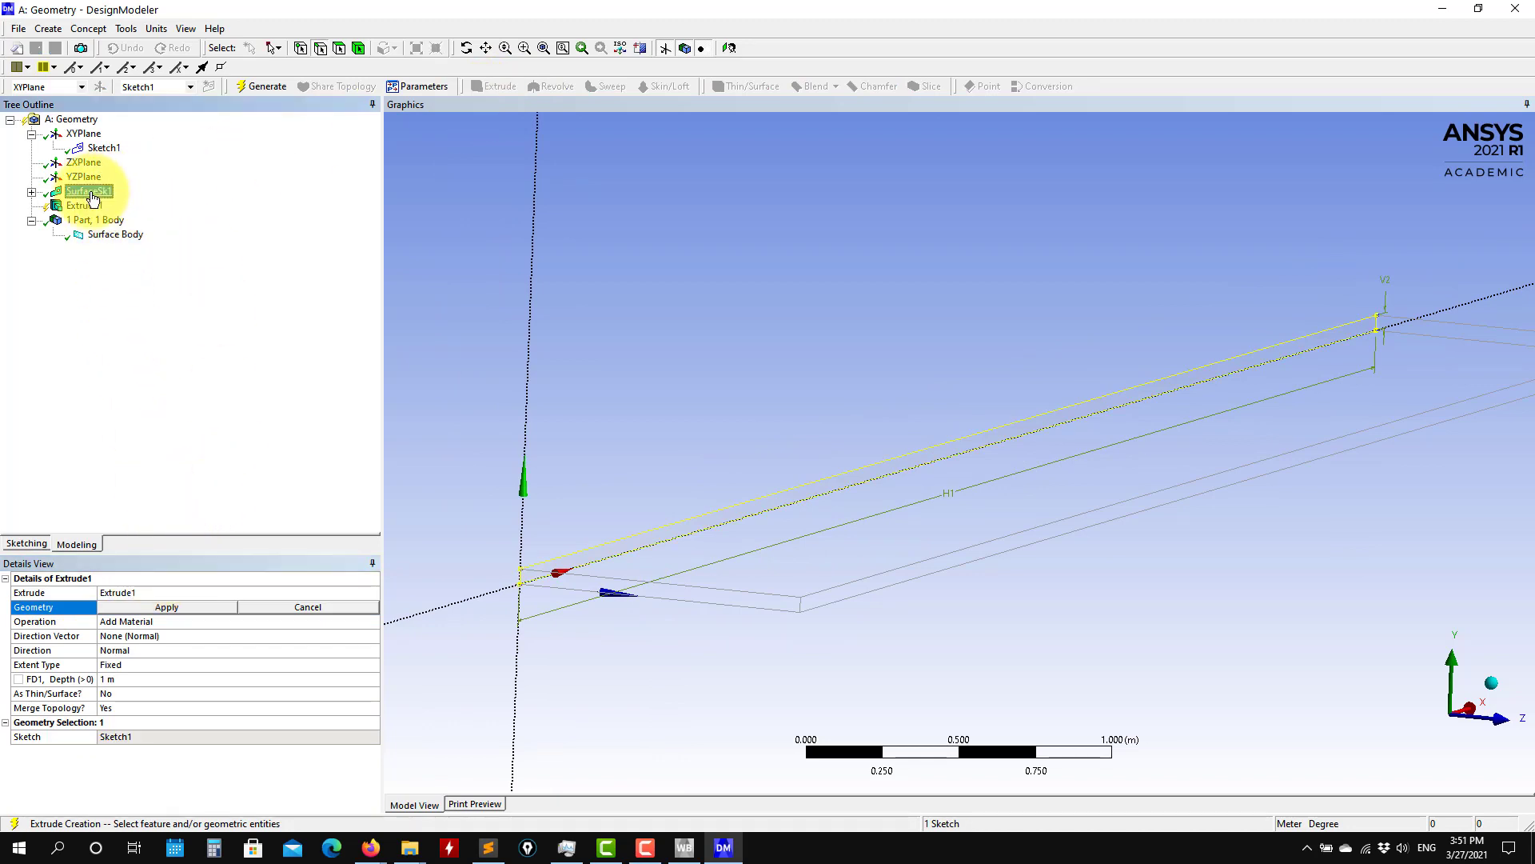
left_click(167, 607)
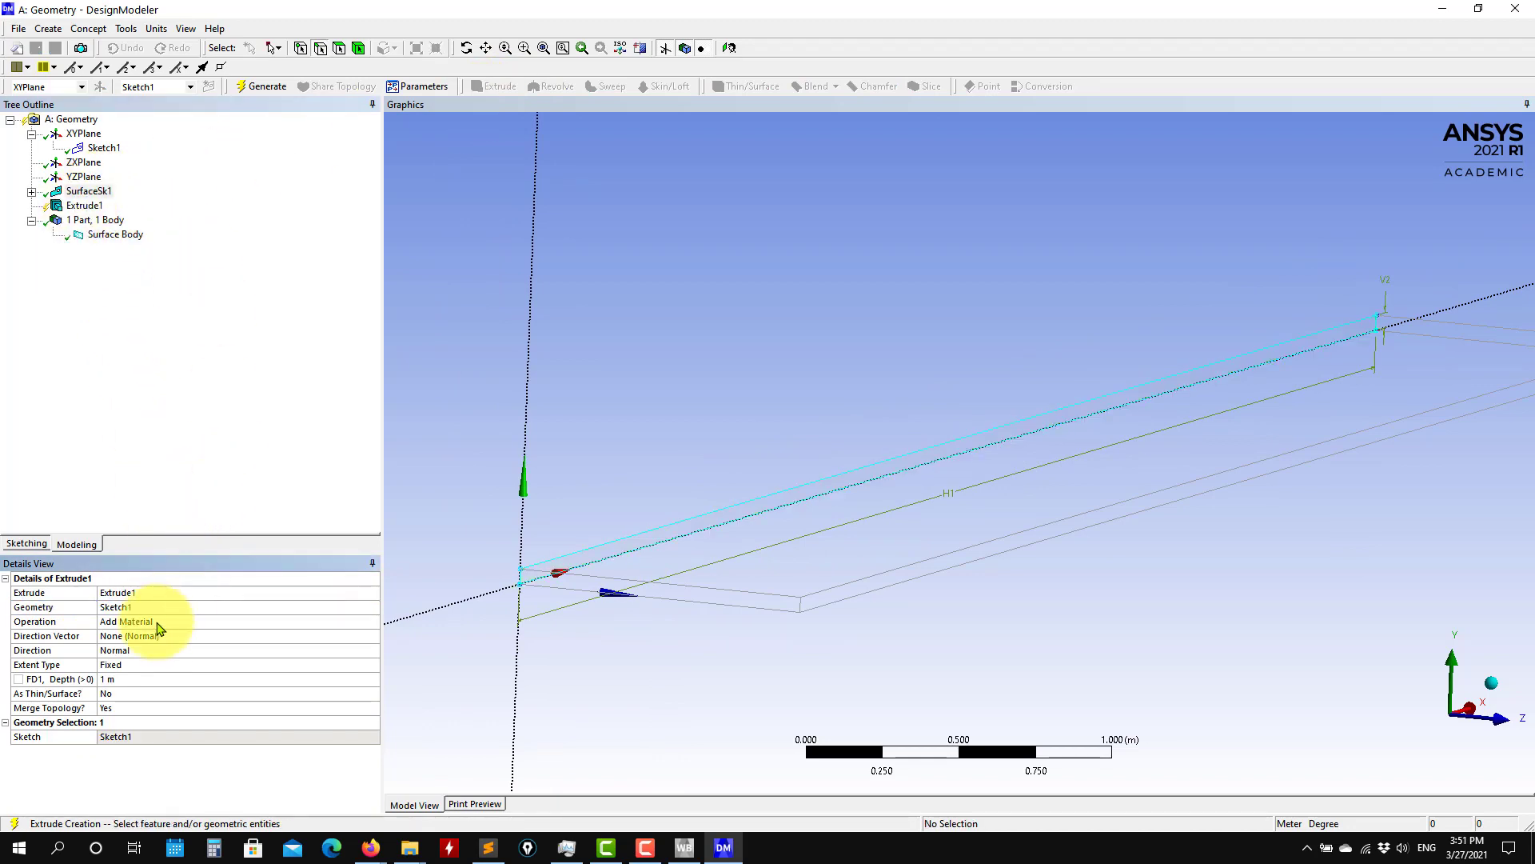
left_click(132, 679)
type("0.2")
key("Return")
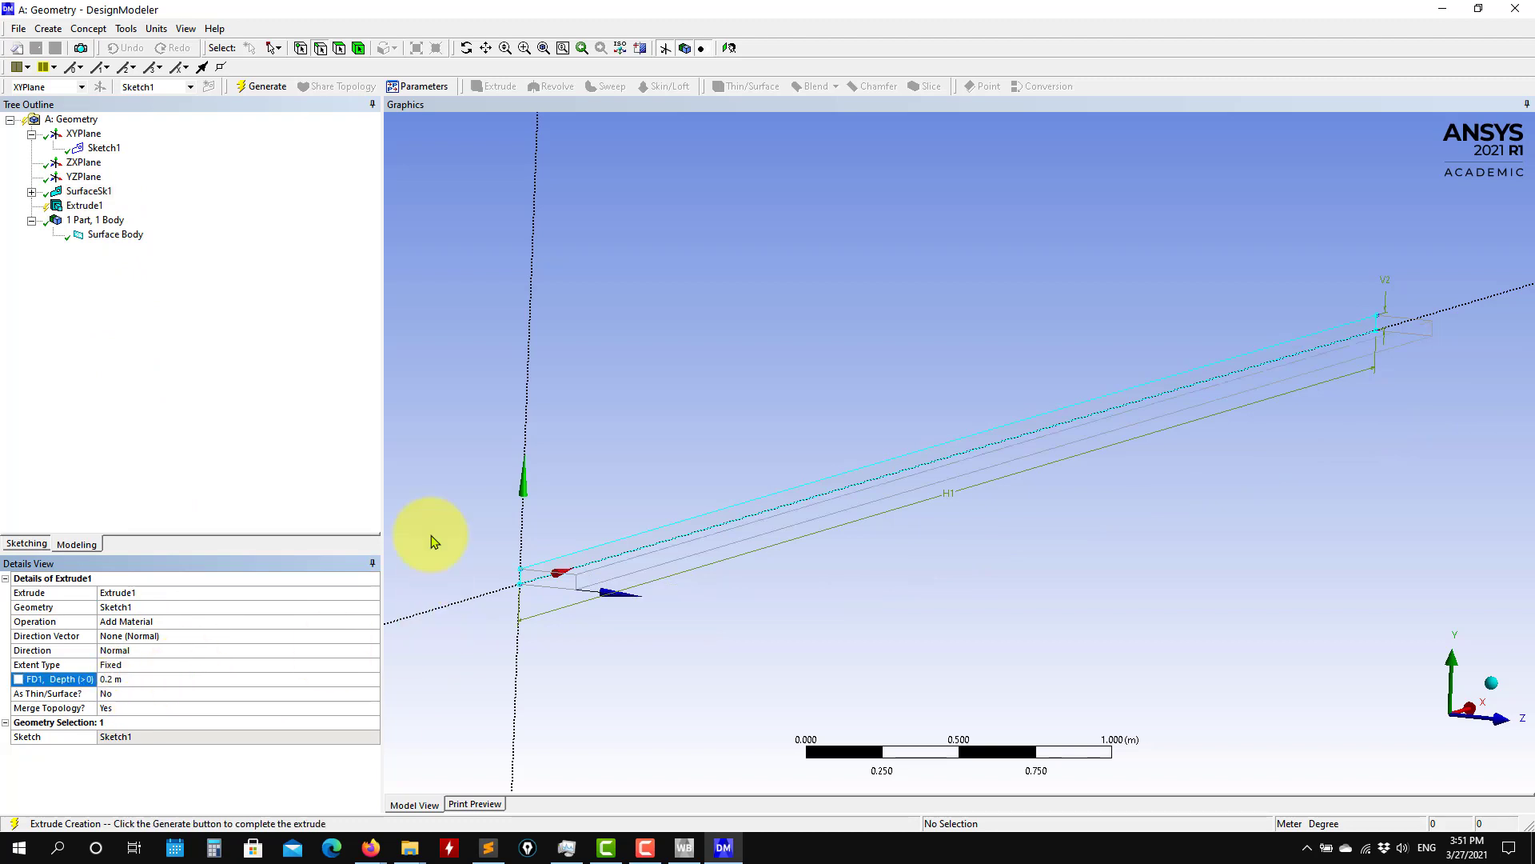
left_click(265, 85)
middle_click_drag(719, 471, 741, 612)
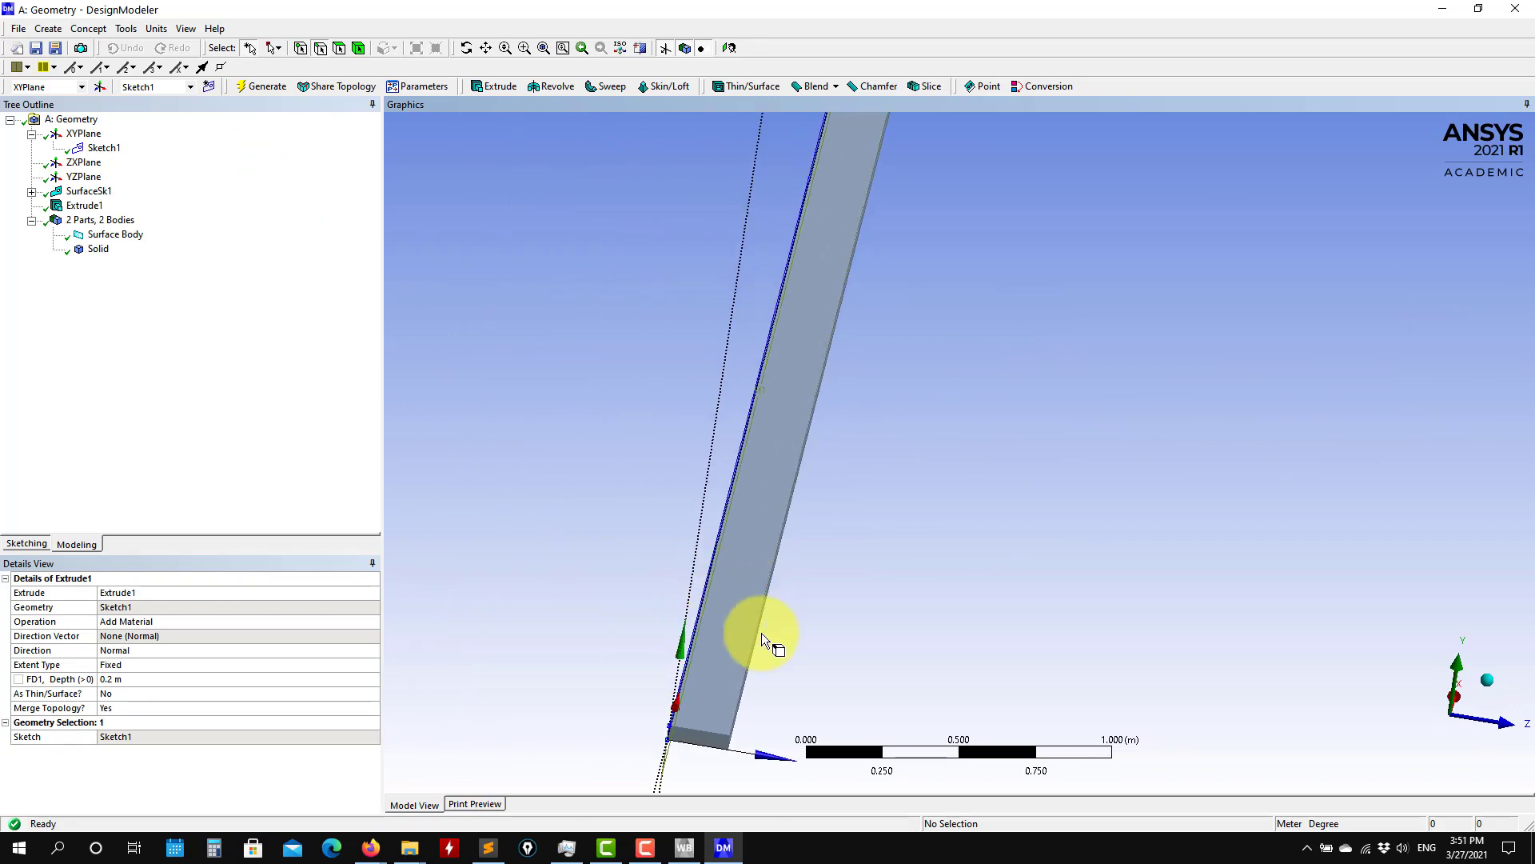
middle_click_drag(833, 589, 756, 505)
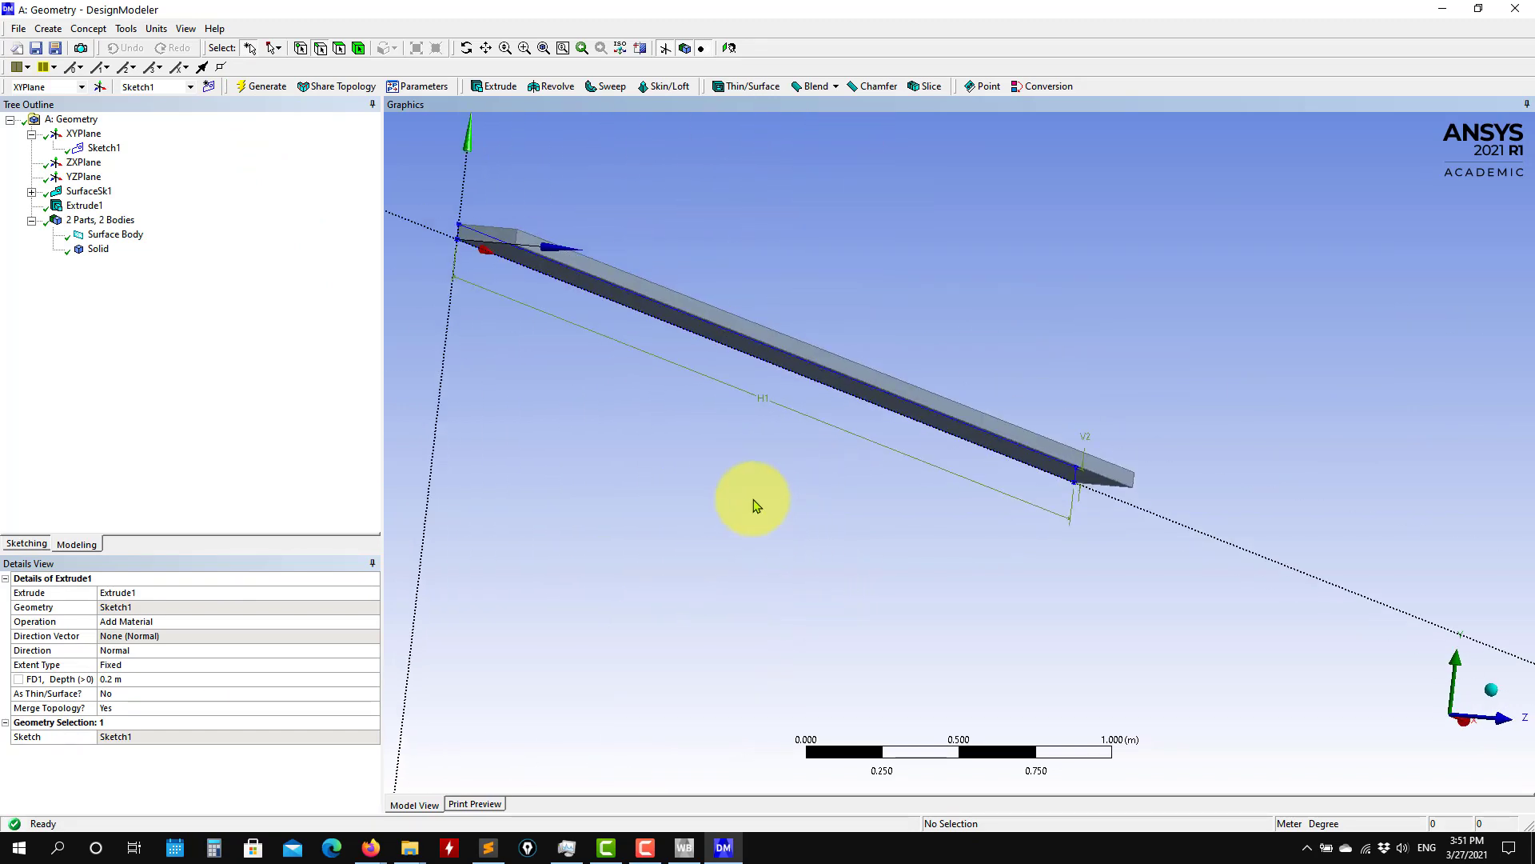
middle_click_drag(694, 390, 723, 436)
Delete the Extrude1 feature together with its solid body and confirm the deletion
left_click(94, 249)
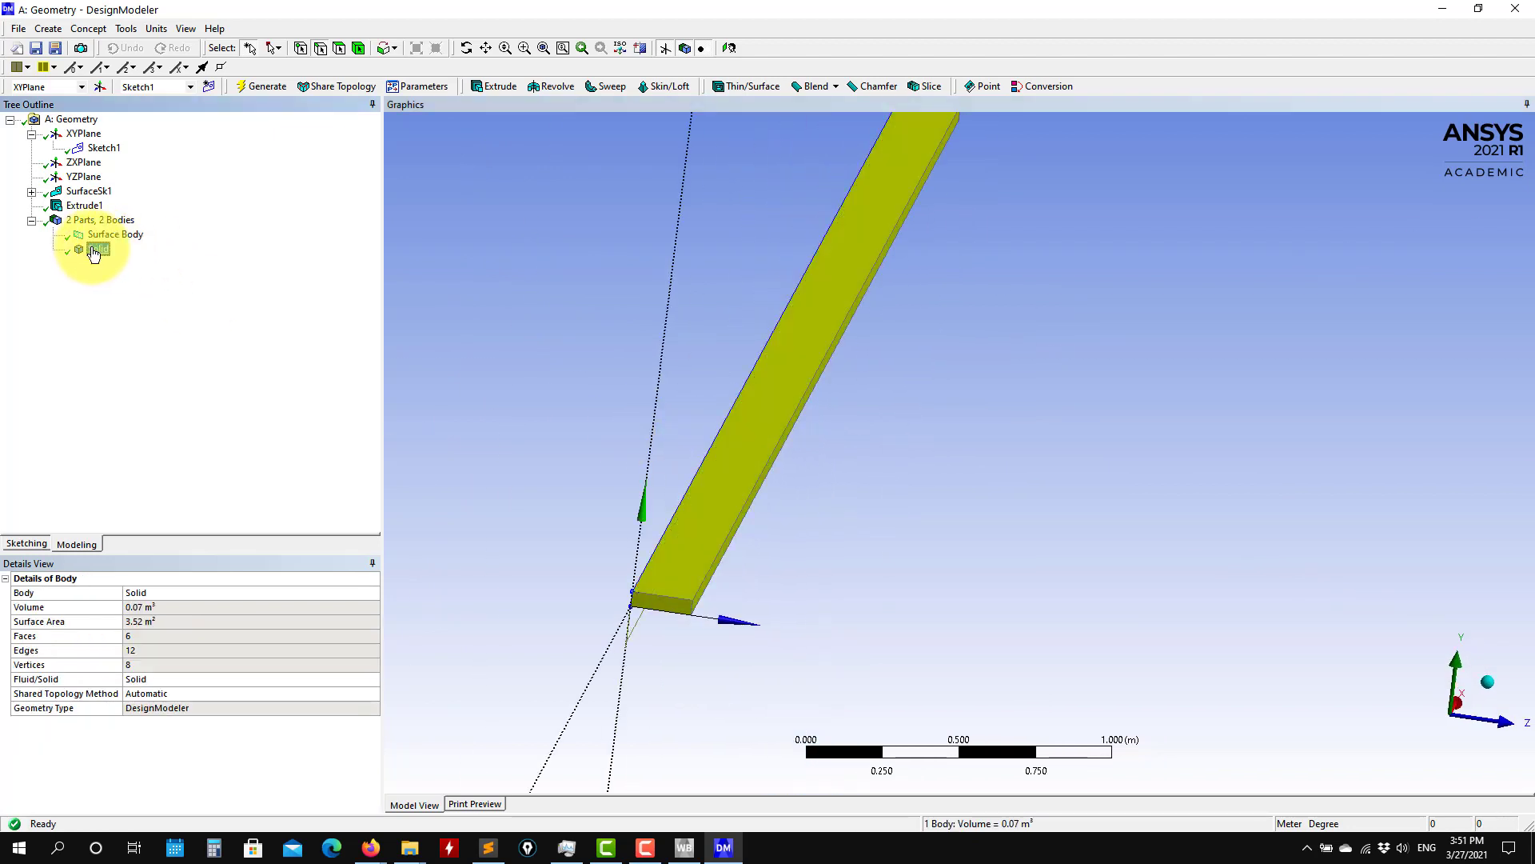
right_click(94, 250)
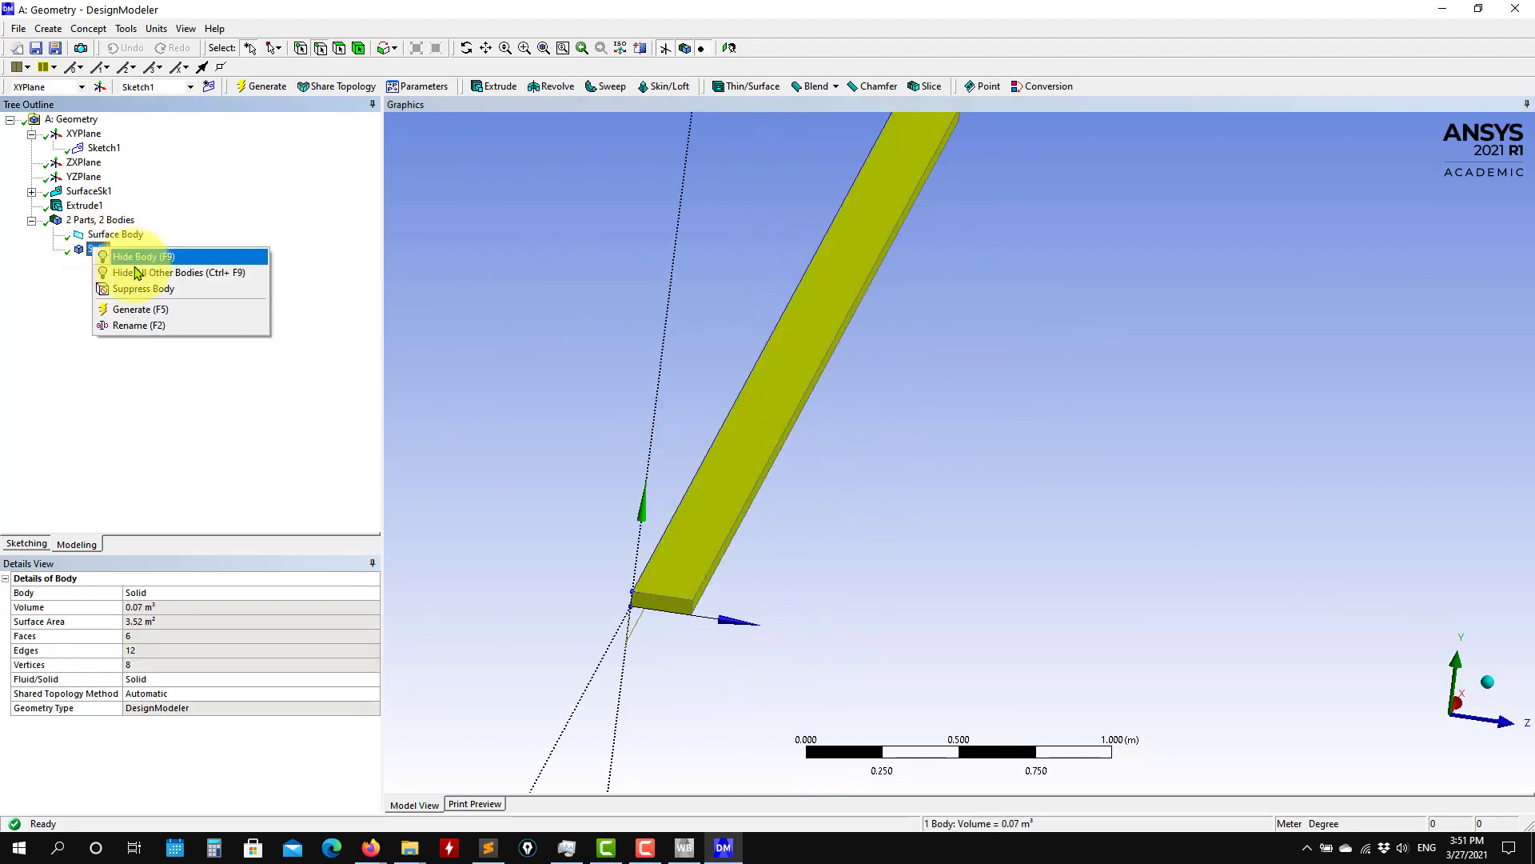
left_click(132, 324)
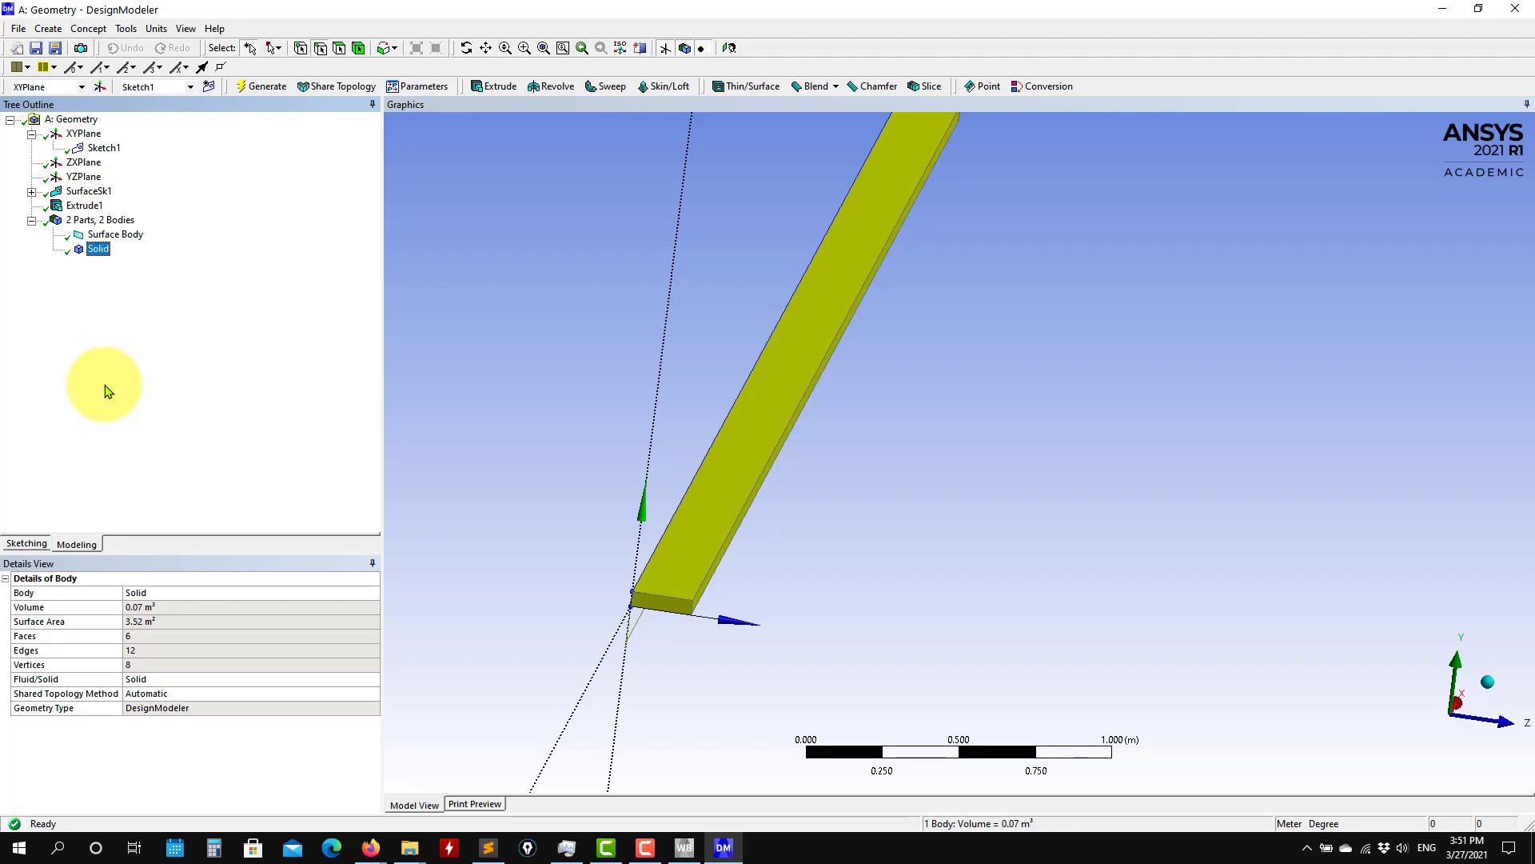
left_click(247, 85)
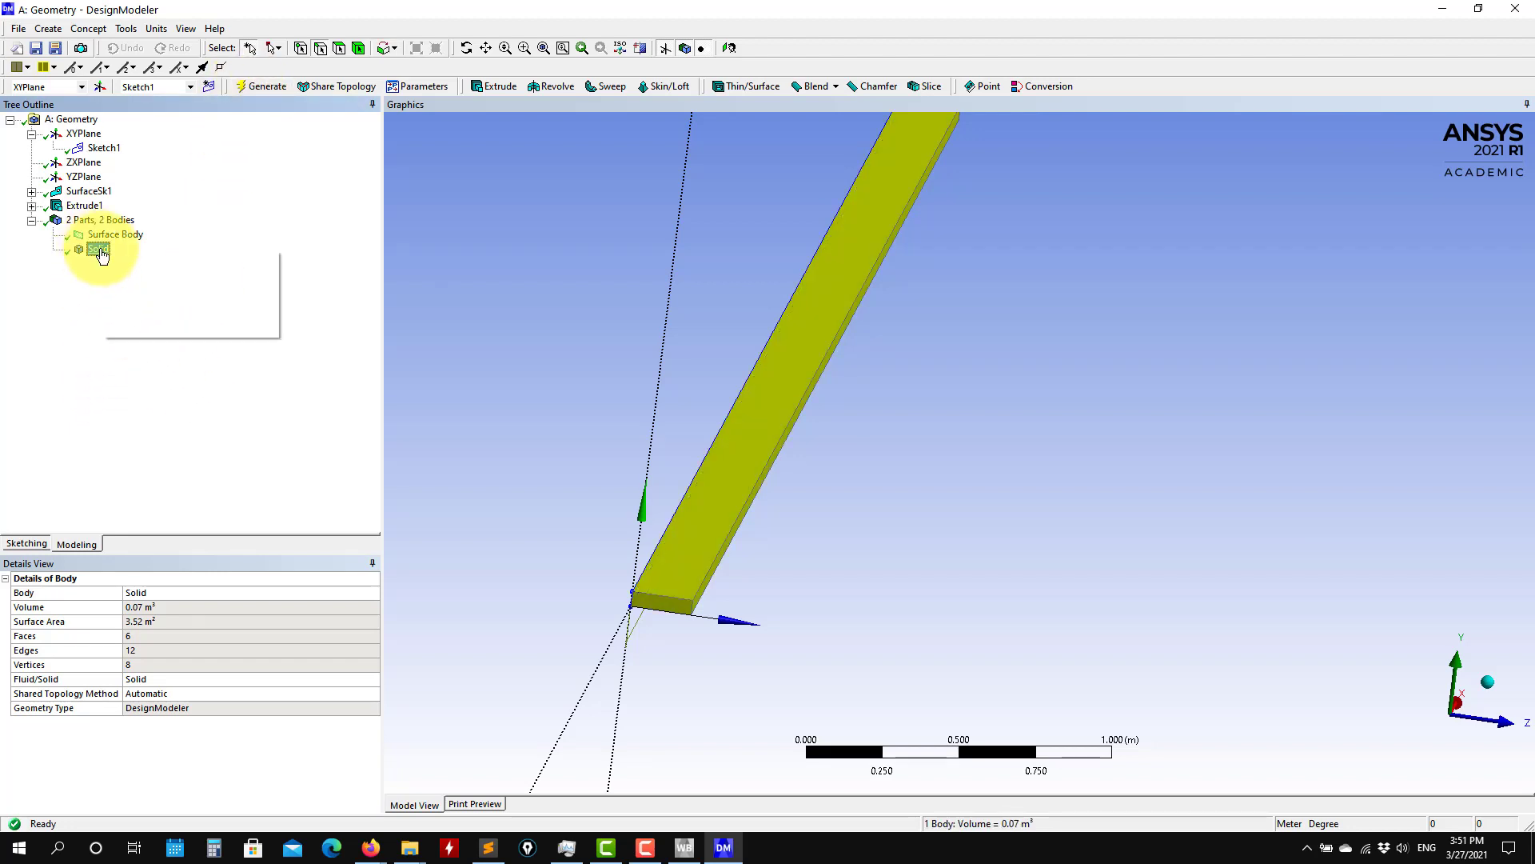
left_click(81, 209)
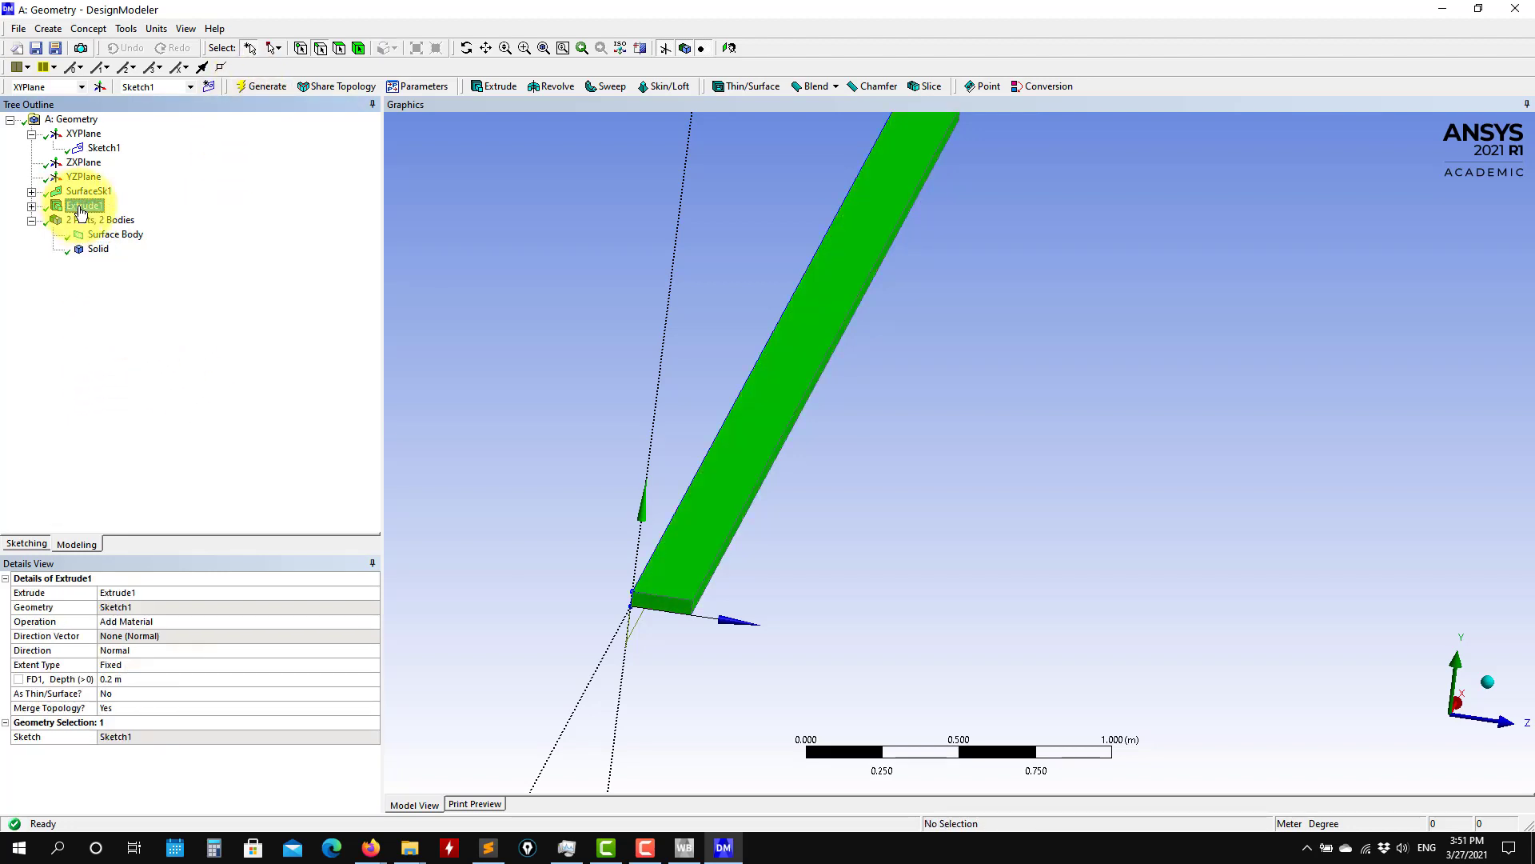
right_click(81, 209)
left_click(88, 318)
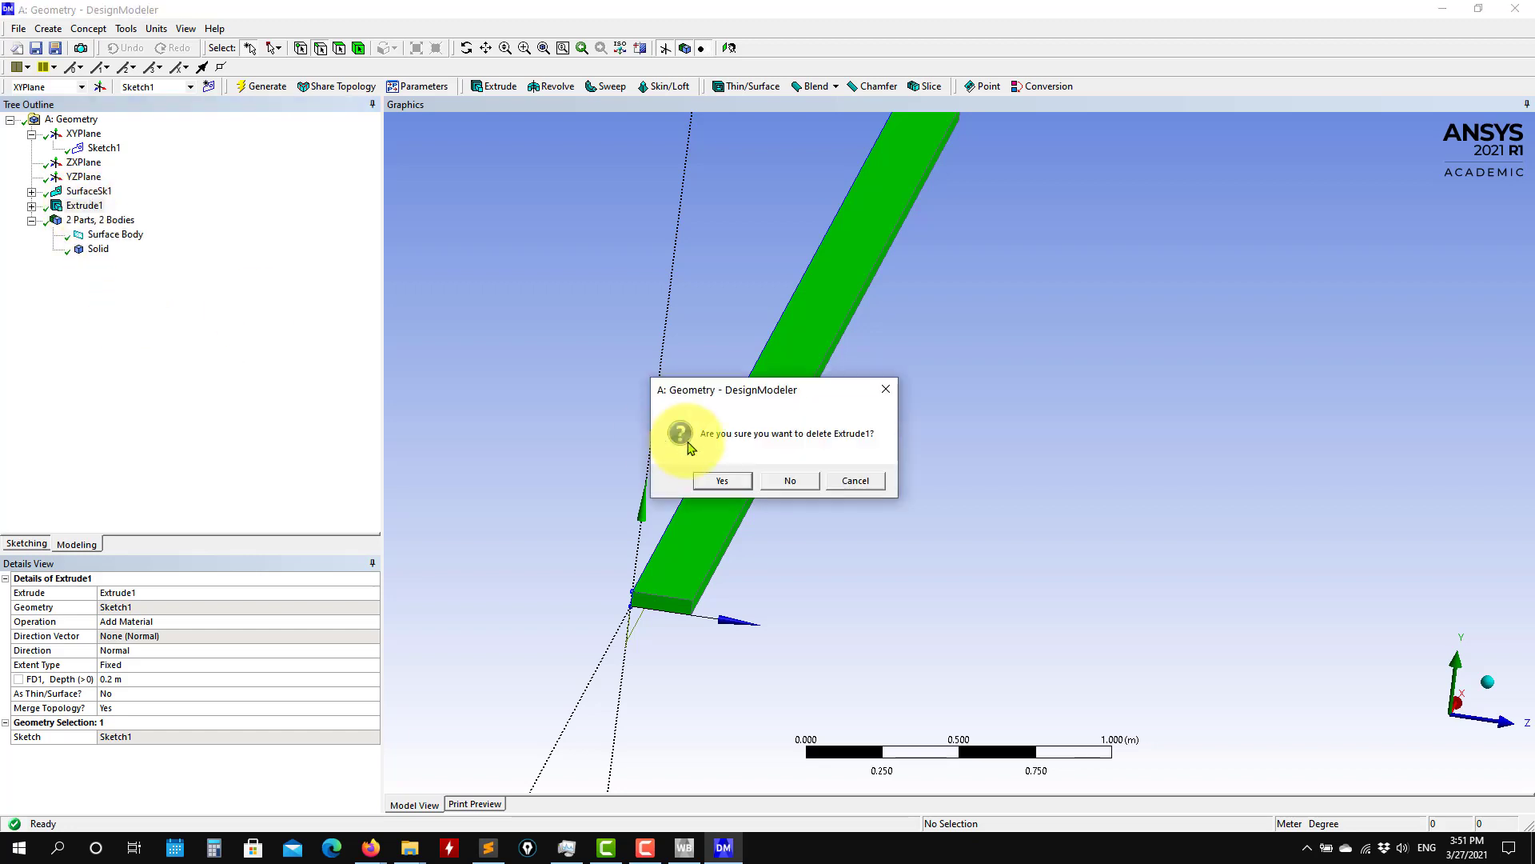
left_click(720, 481)
Set Sketch1's height dimension V2 to 0.2 m, regenerate the surface, and inspect it in Modeling mode
middle_click_drag(616, 438, 636, 358)
middle_click_drag(781, 459, 989, 523, "ctrl")
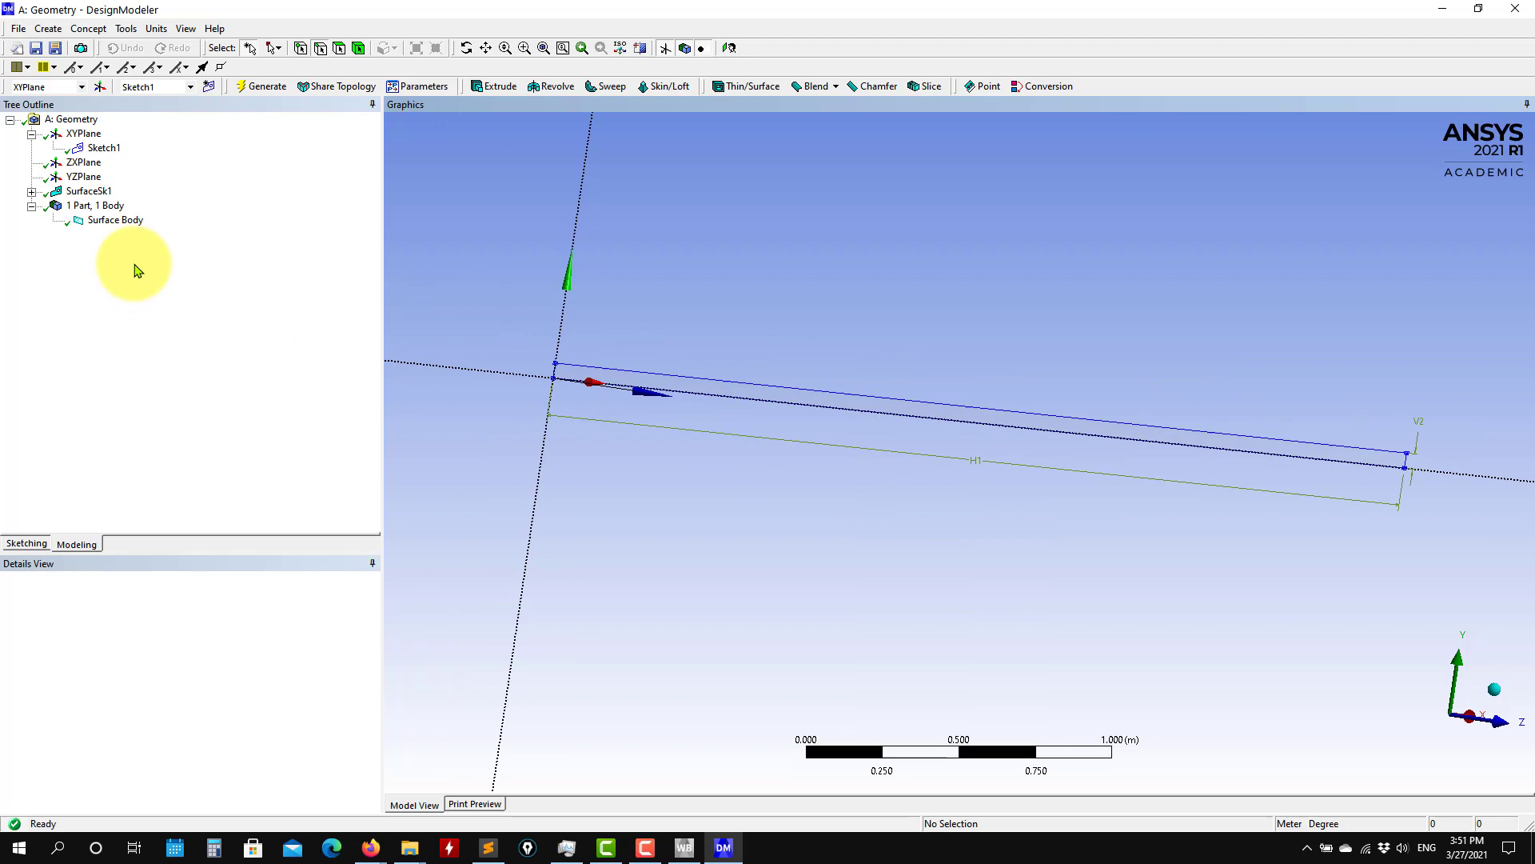
left_click(32, 192)
left_click(88, 191)
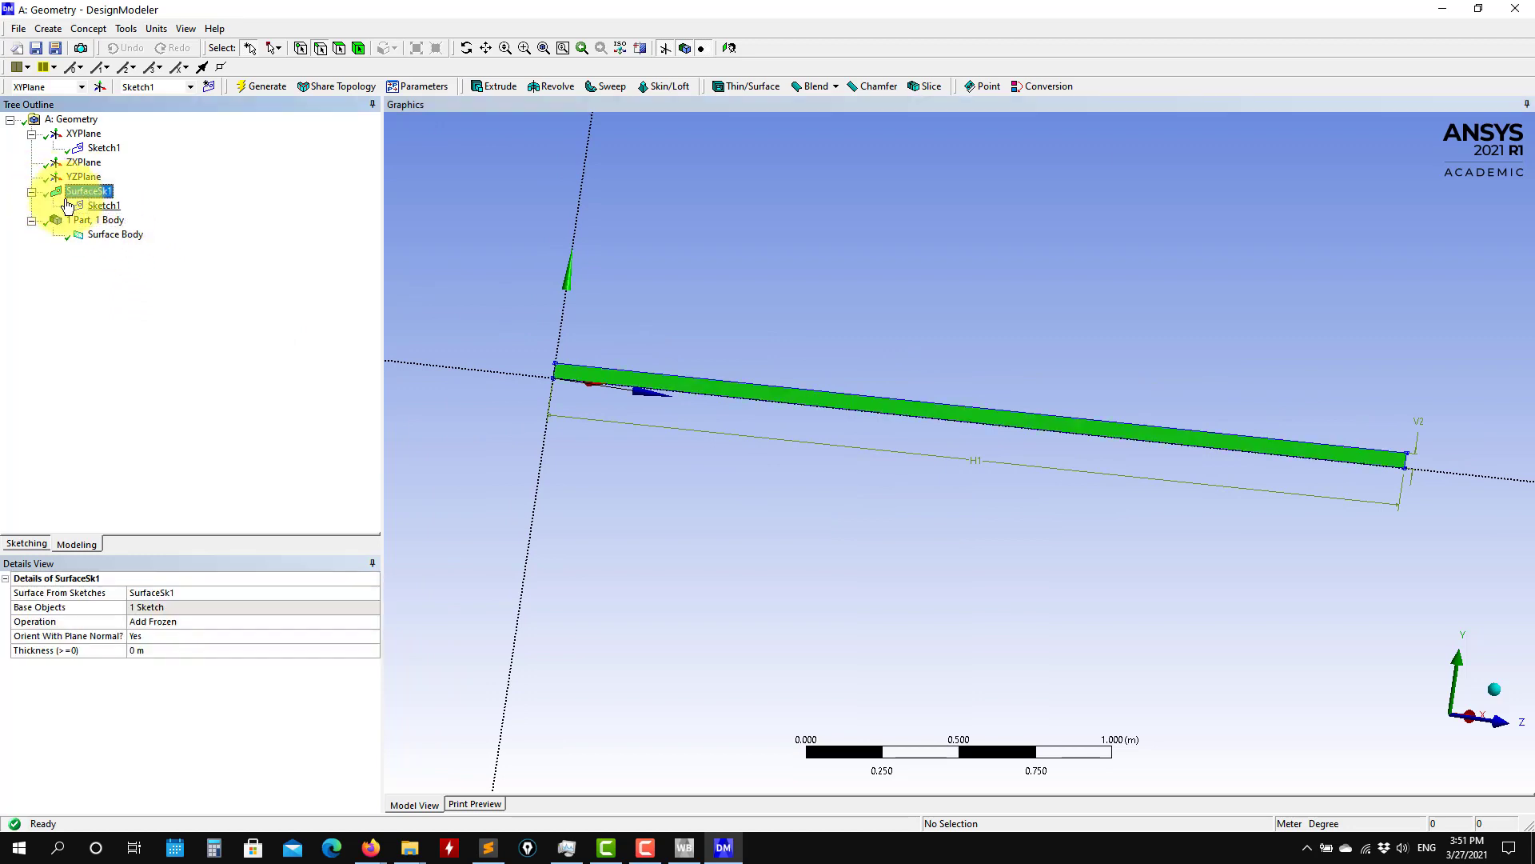
left_click(108, 210)
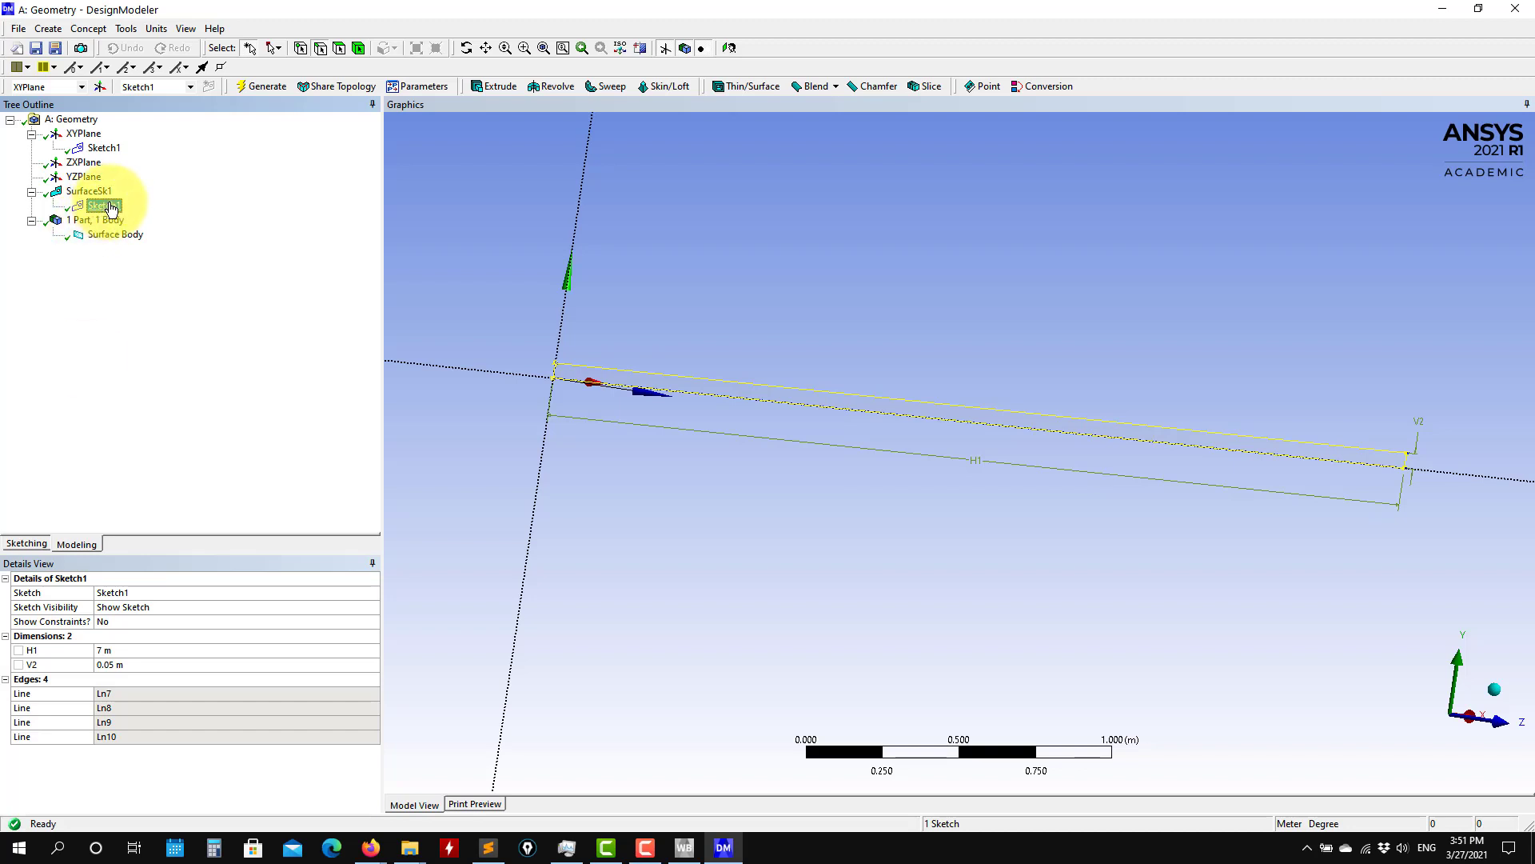
left_click(24, 545)
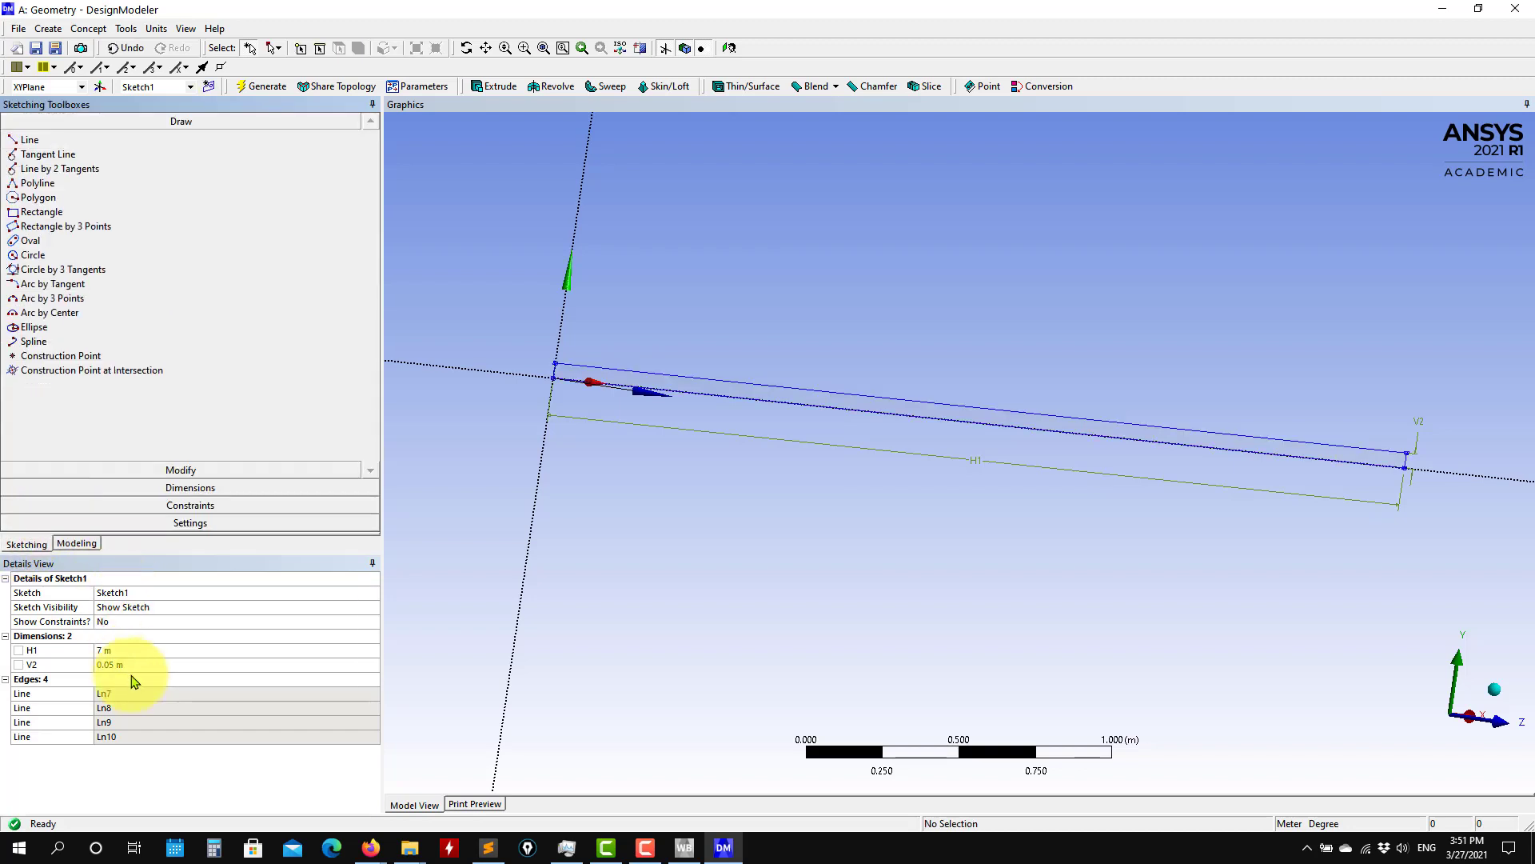
left_click(122, 665)
type("0.")
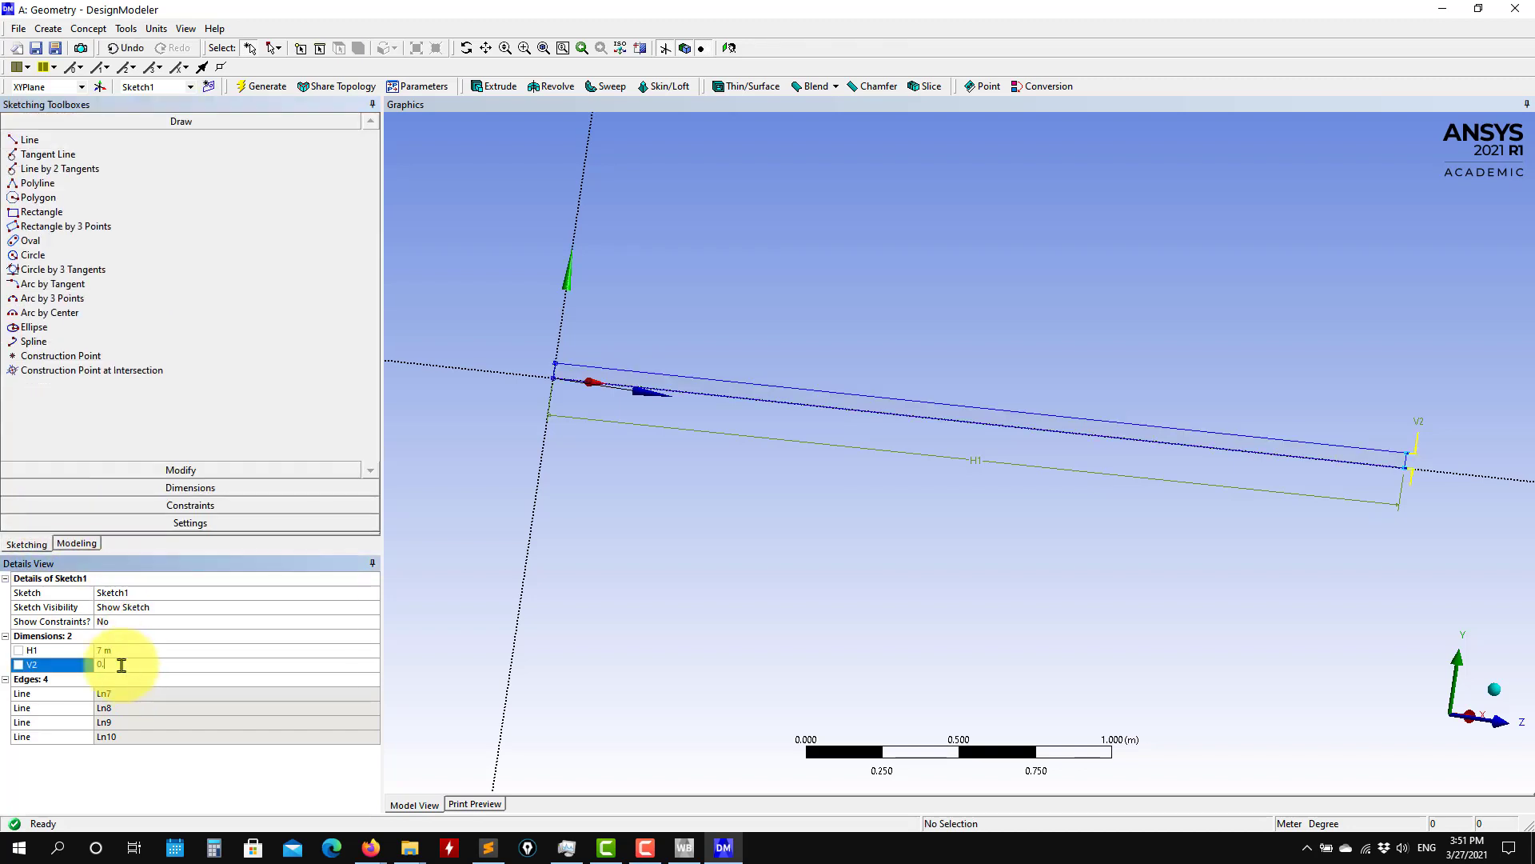
type("2")
key("Return")
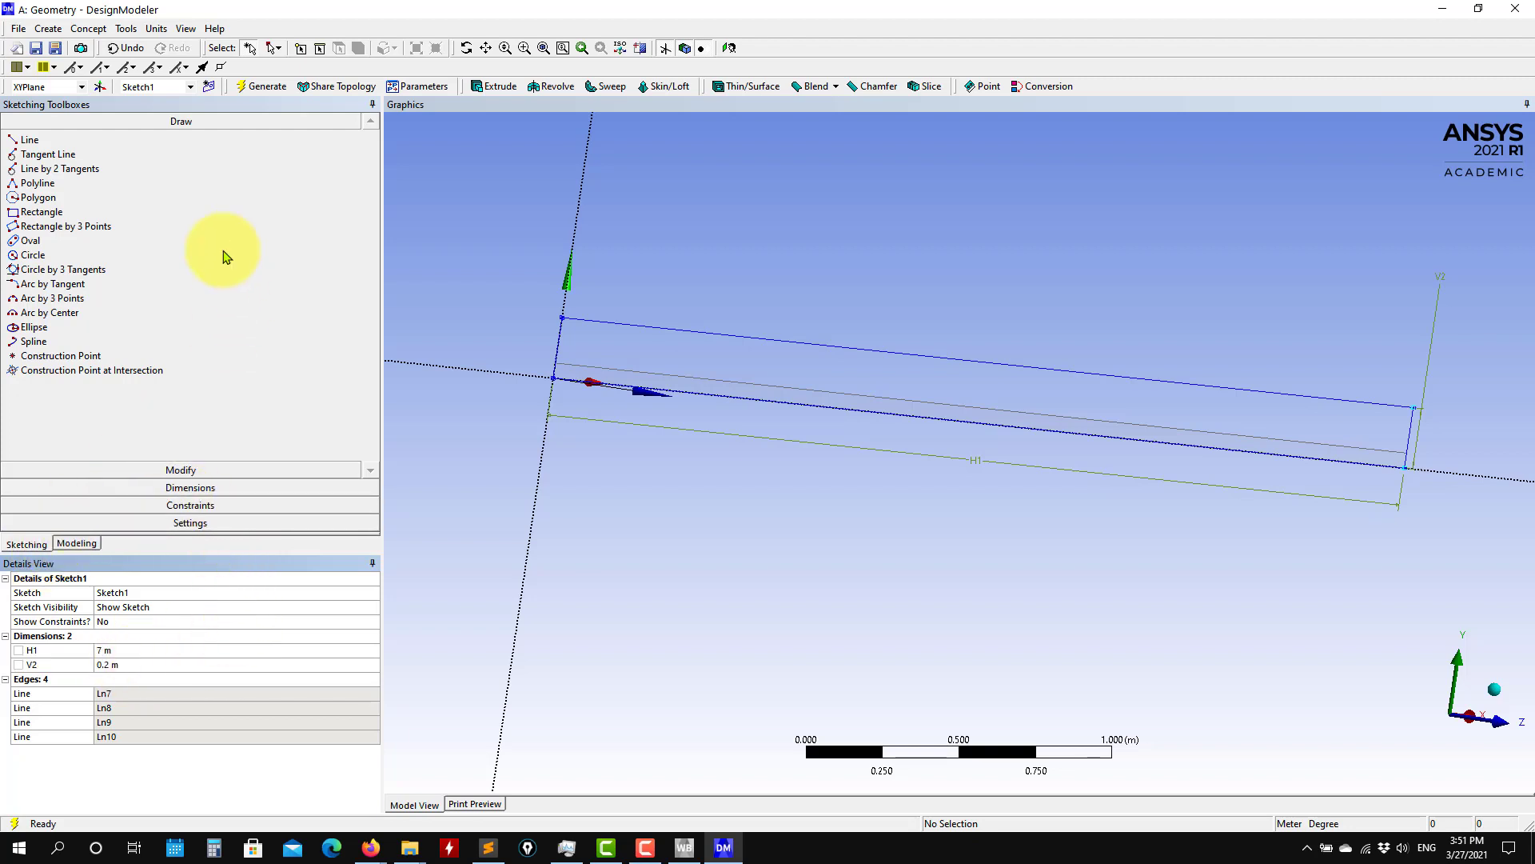
left_click(264, 85)
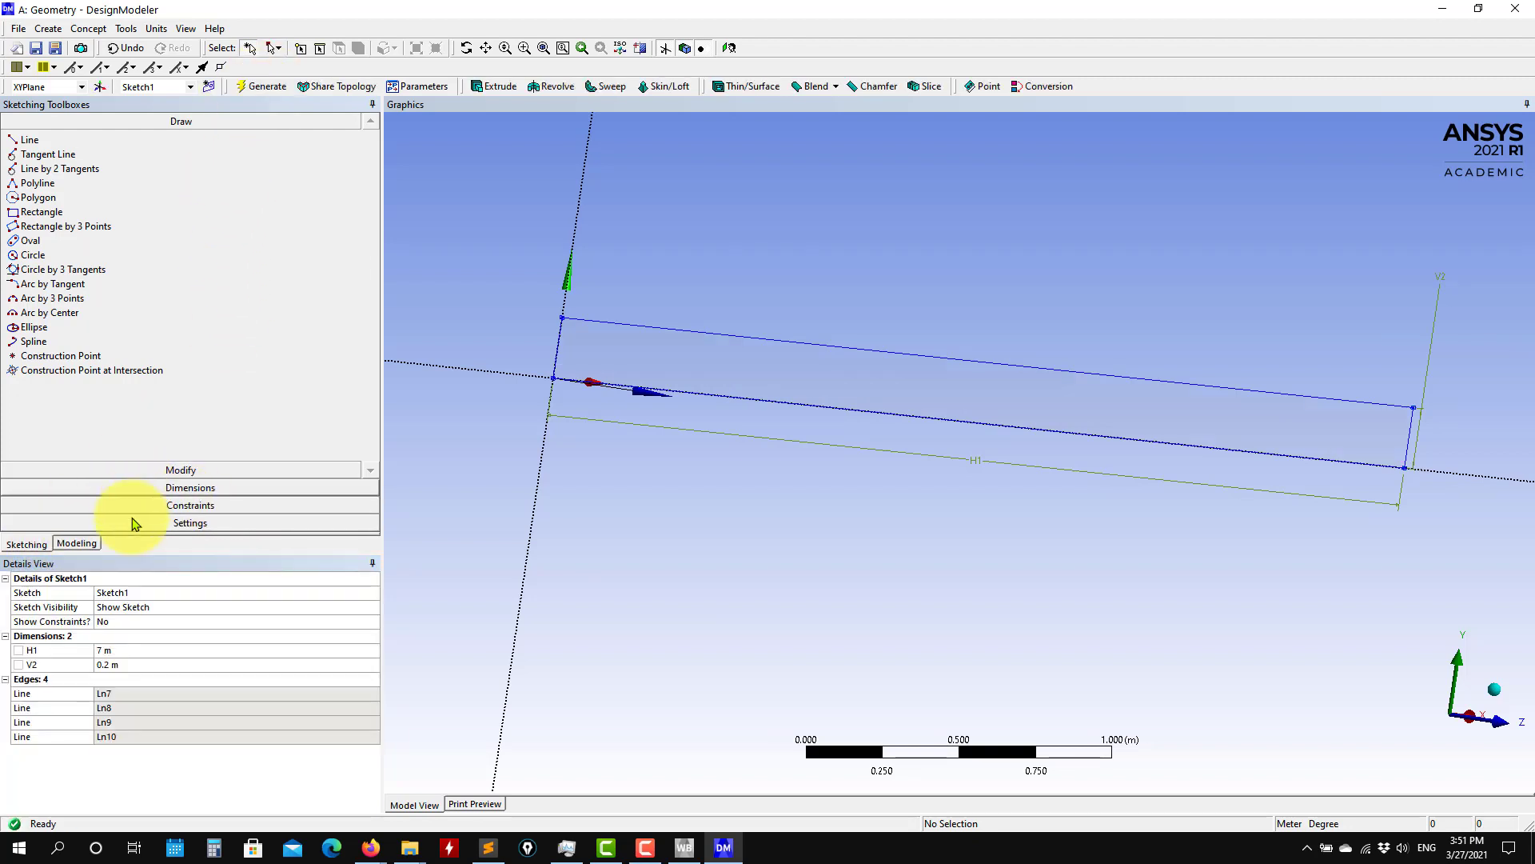
left_click(70, 550)
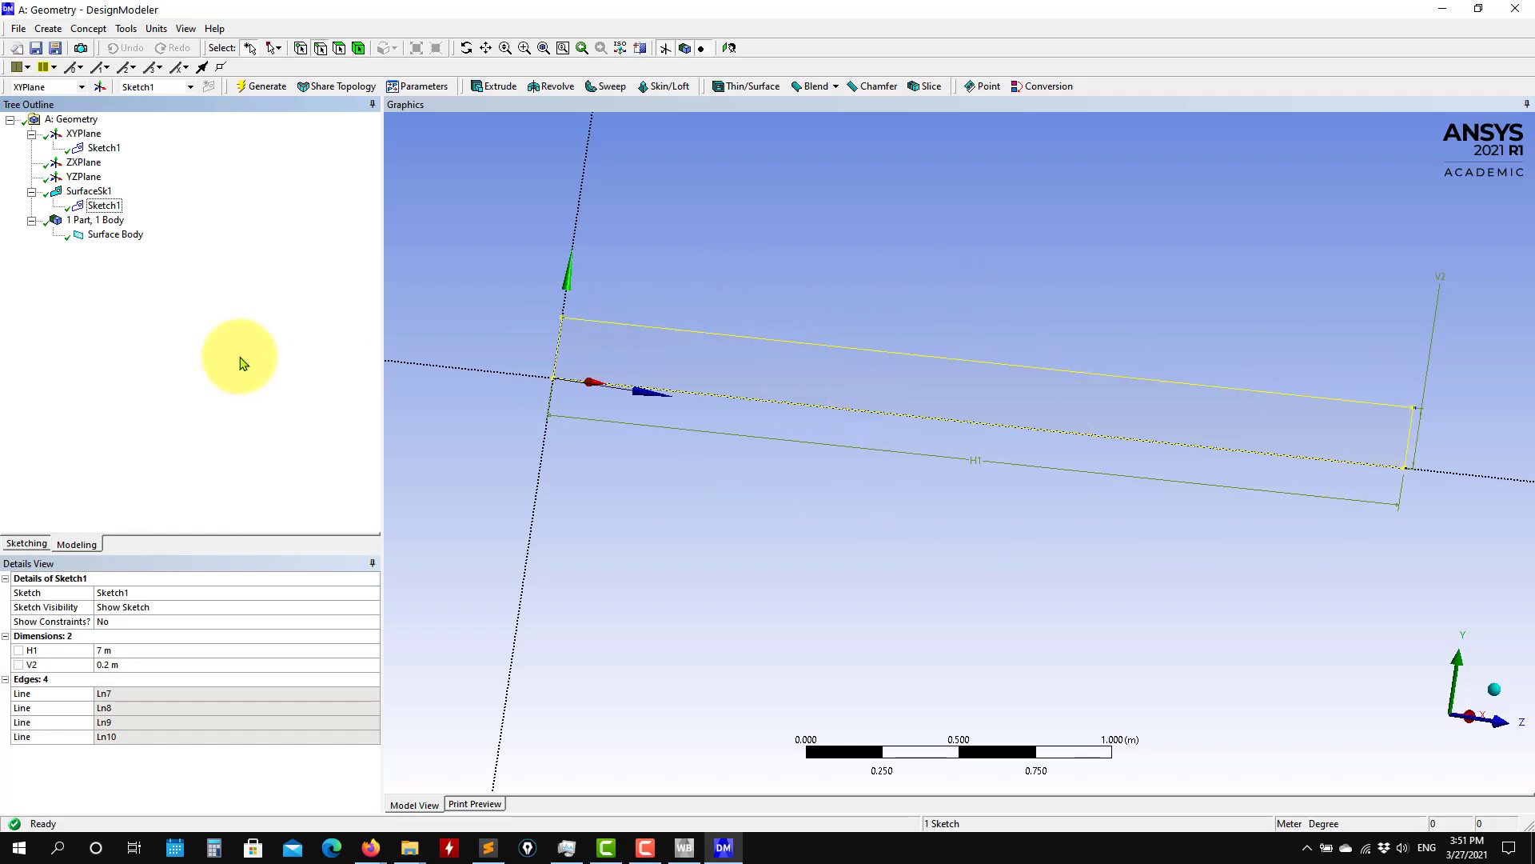
middle_click_drag(644, 422, 343, 370)
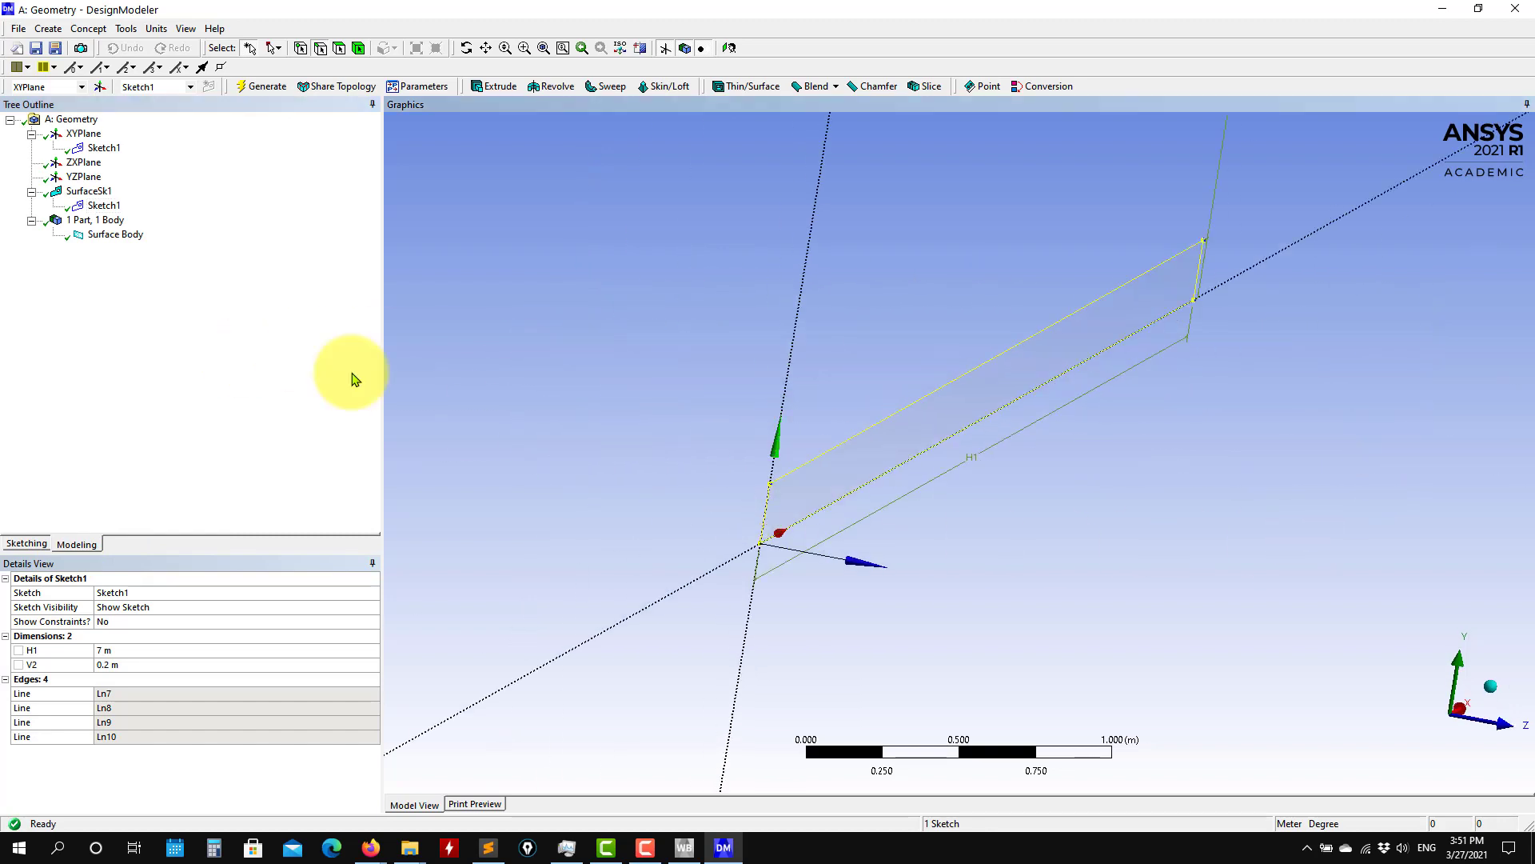
Set Sketch1's height dimension V2 back to 0.05 m and regenerate the surface
left_click(106, 206)
left_click(146, 666)
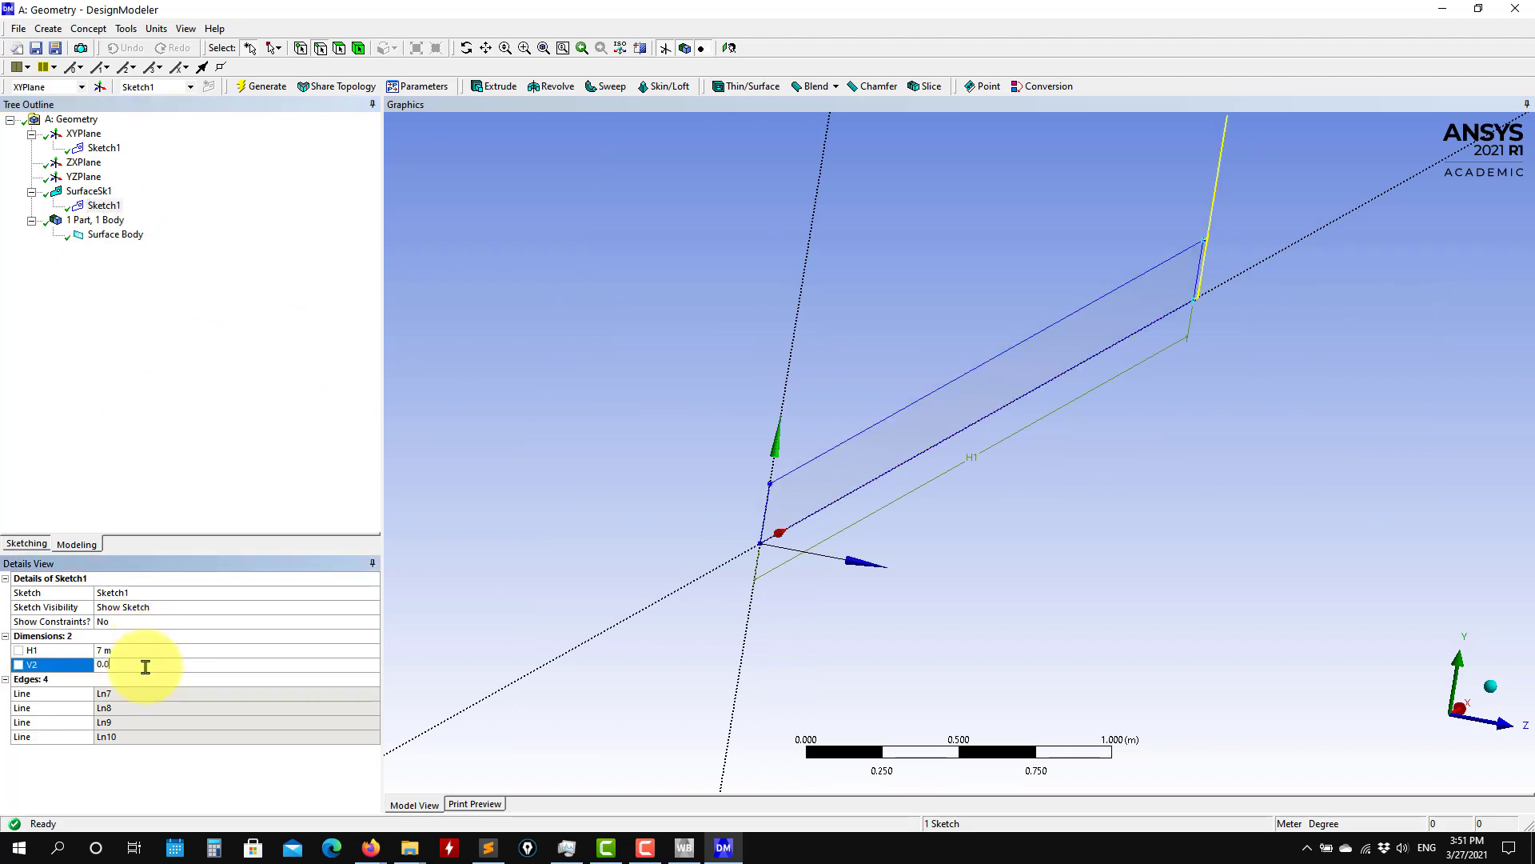
type("0.05")
key("Return")
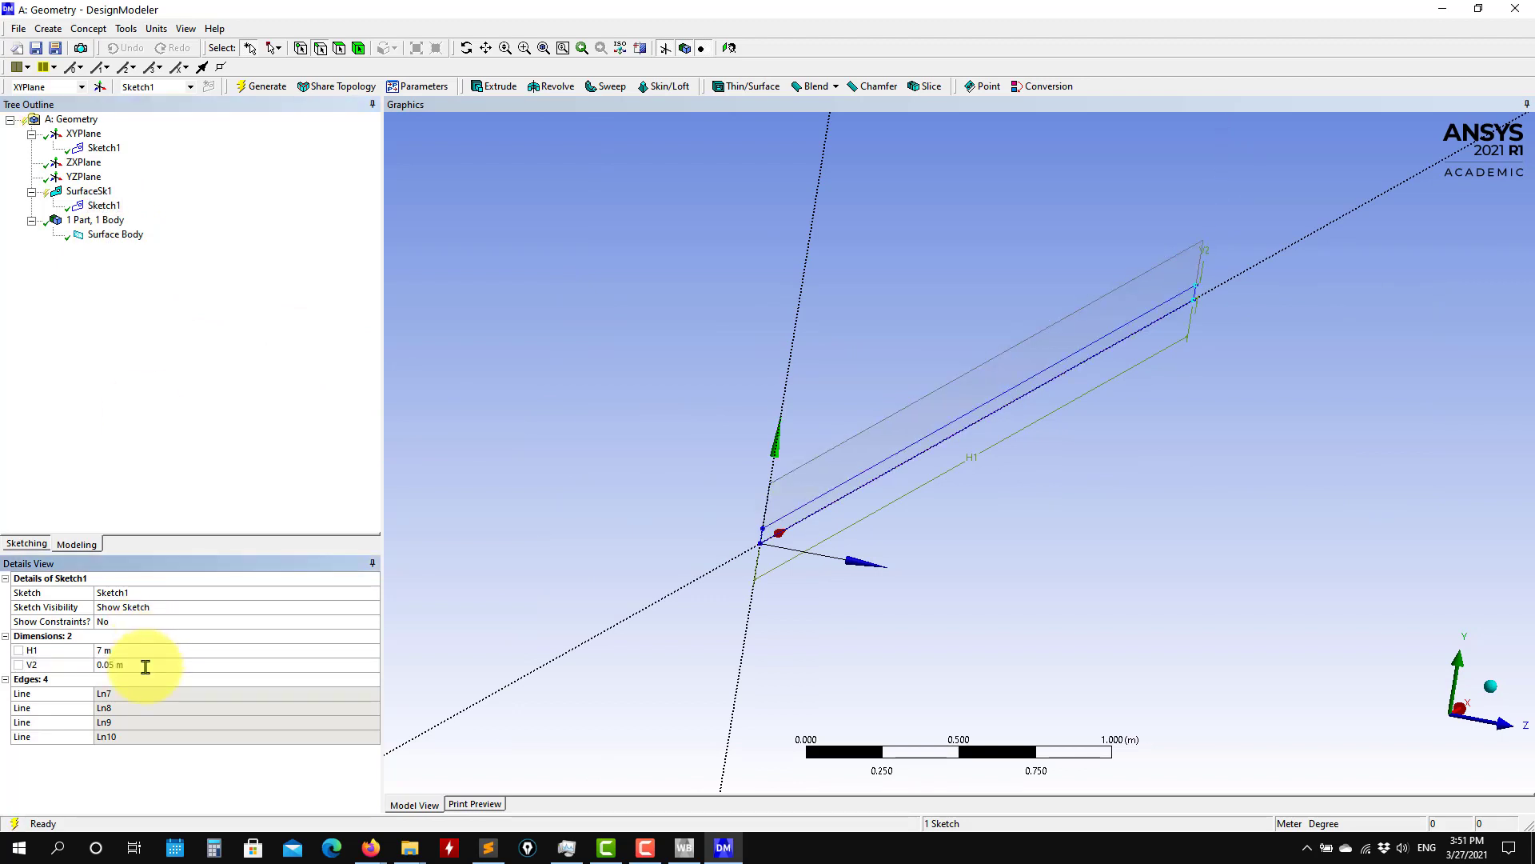
left_click(260, 87)
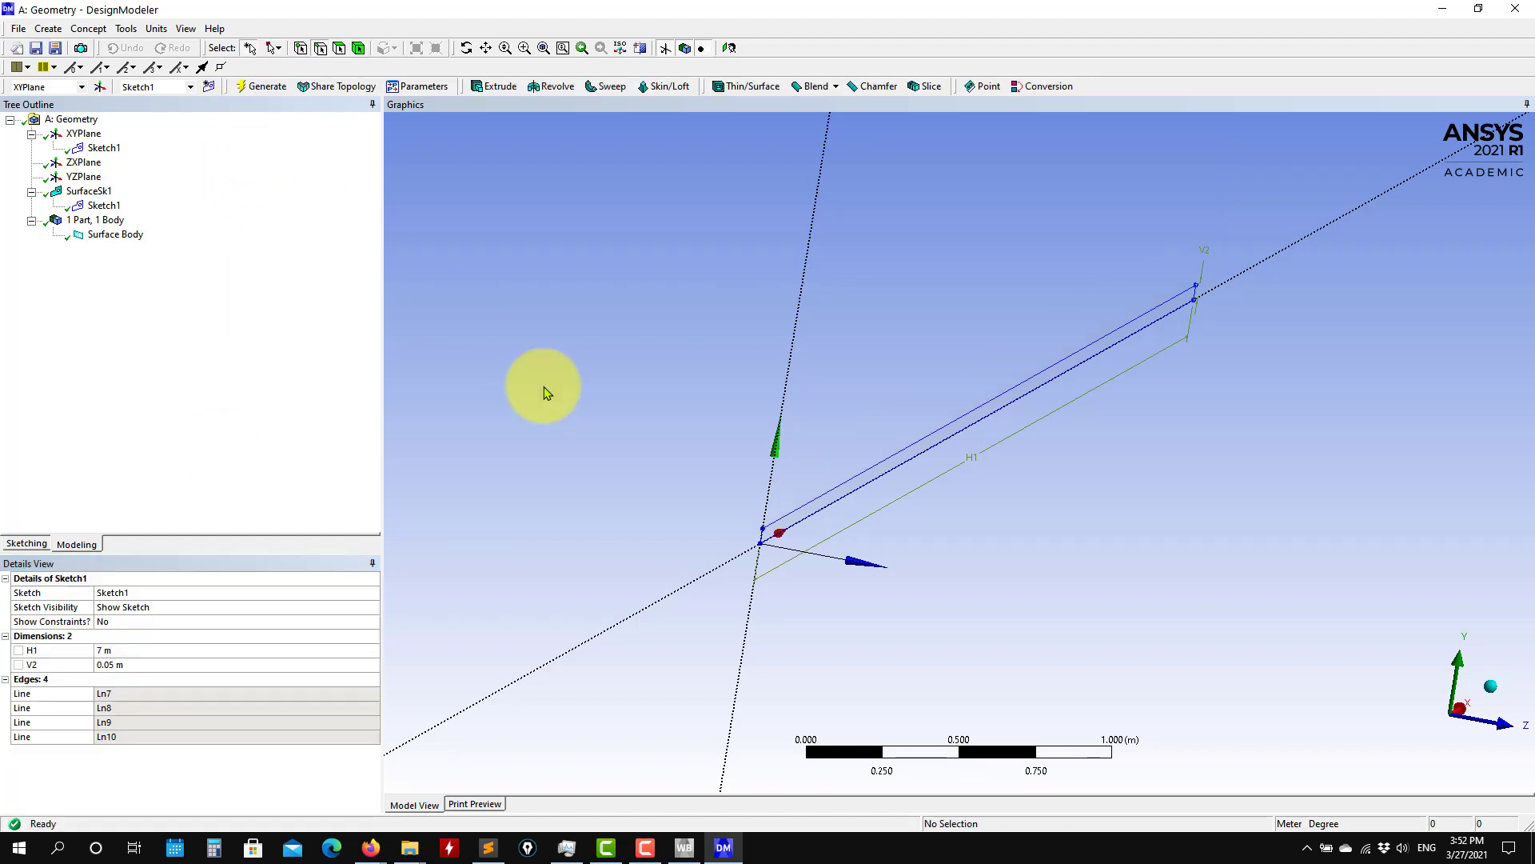
Rename the surface body under the part as pipe
mouse_move(651, 462)
middle_mouse_down()
mouse_move(722, 505)
mouse_move(583, 514)
mouse_move(1160, 584)
middle_mouse_up()
middle_click_drag(1053, 543, 710, 537)
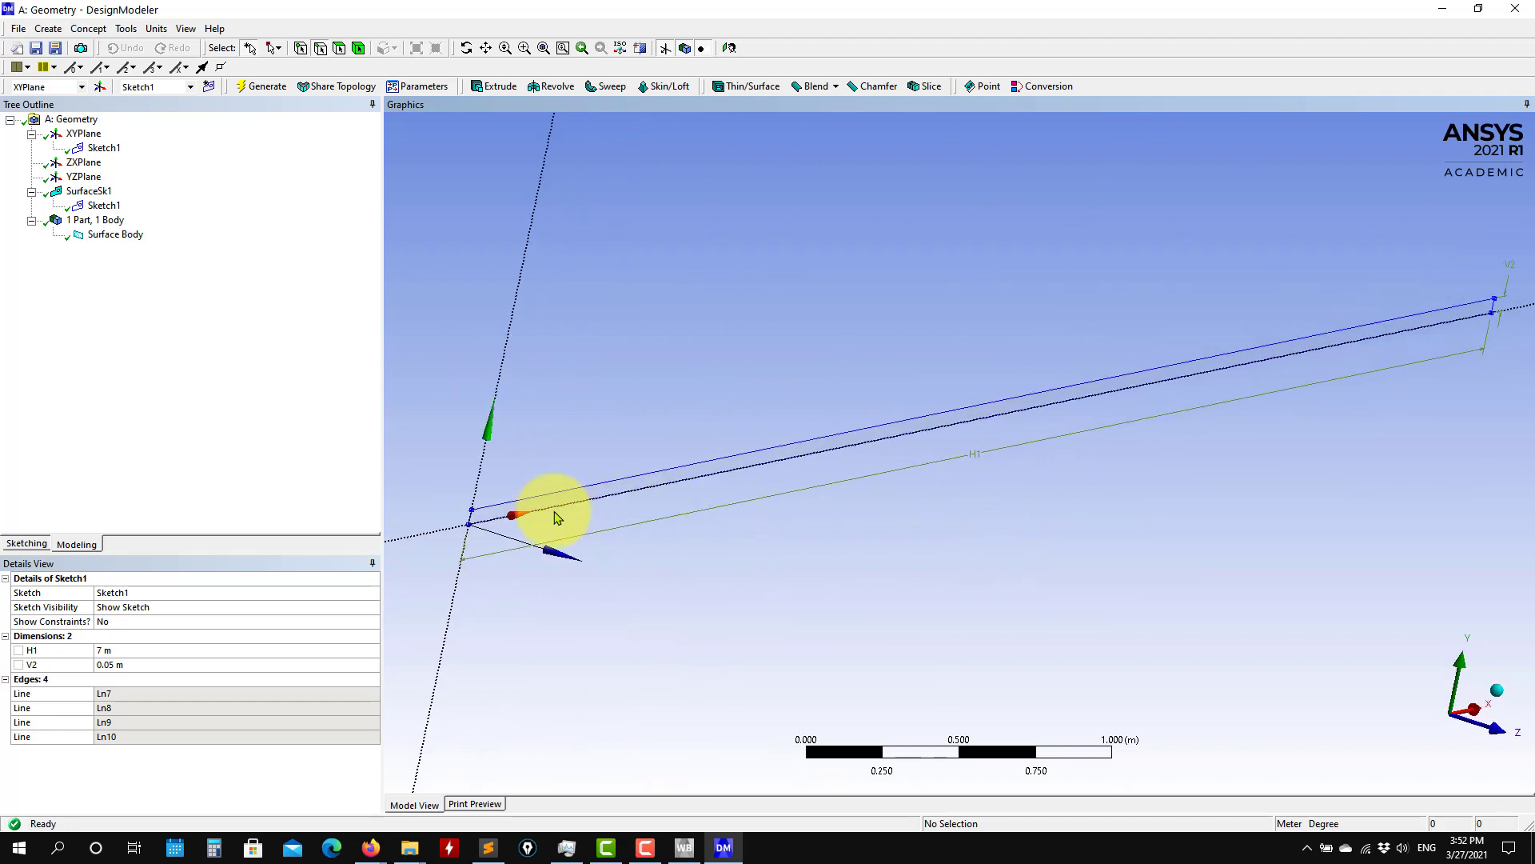
left_click(114, 236)
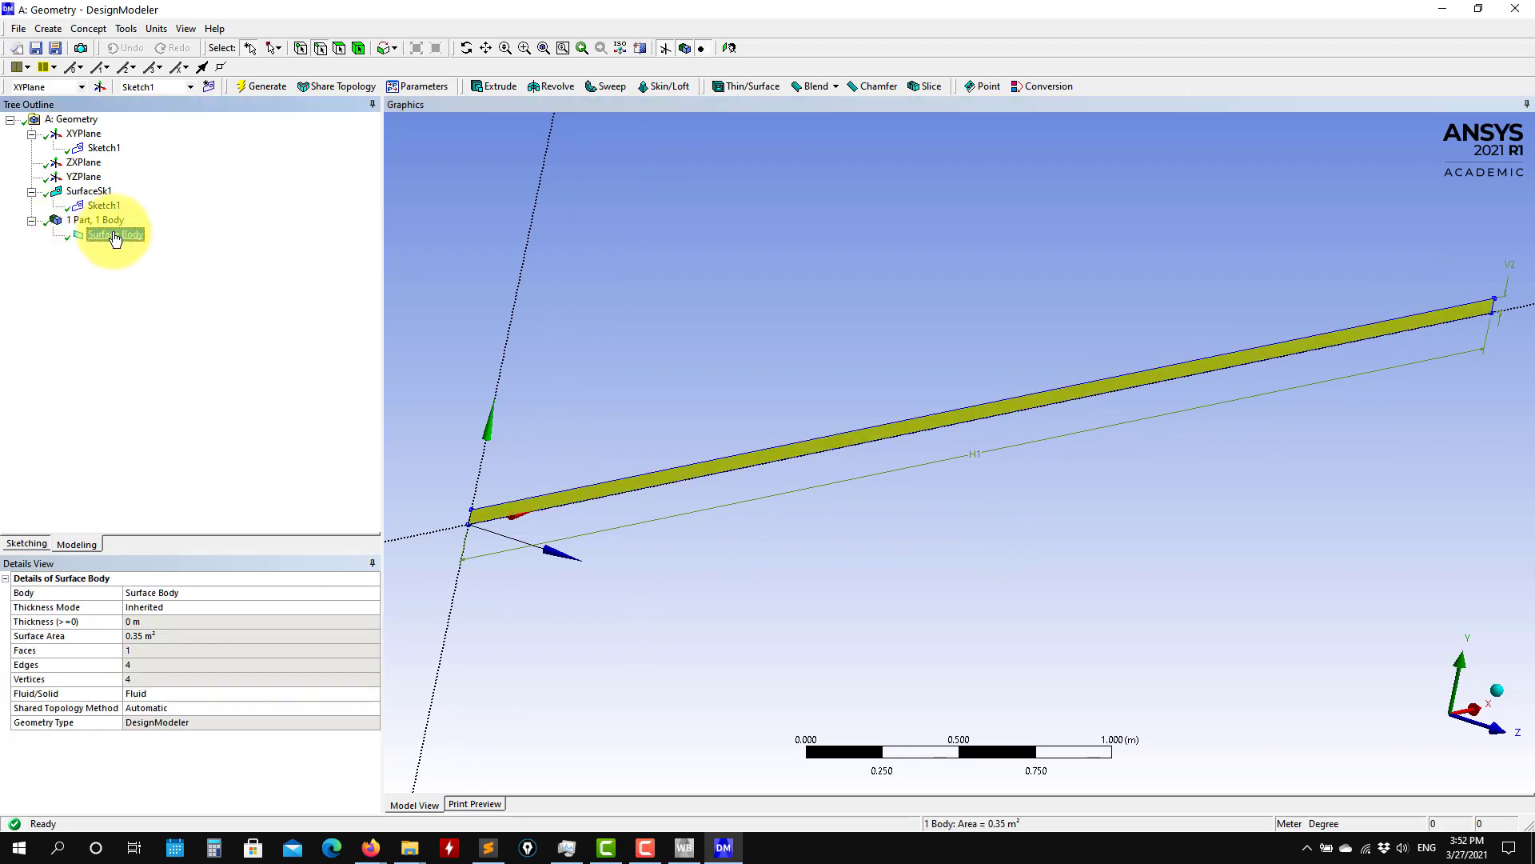
left_click(198, 594)
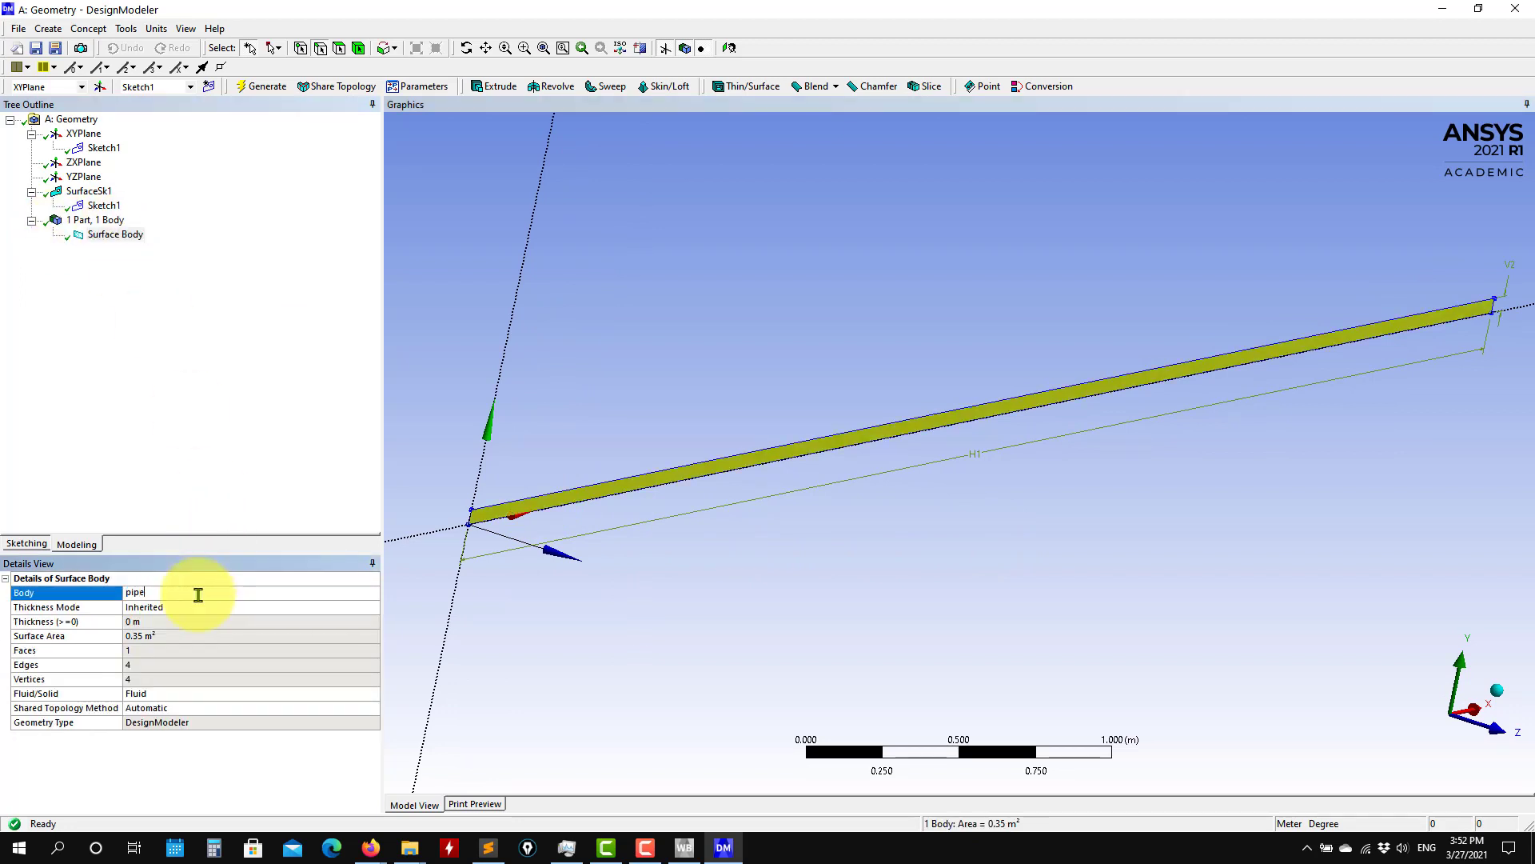
type("pipe")
key("Return")
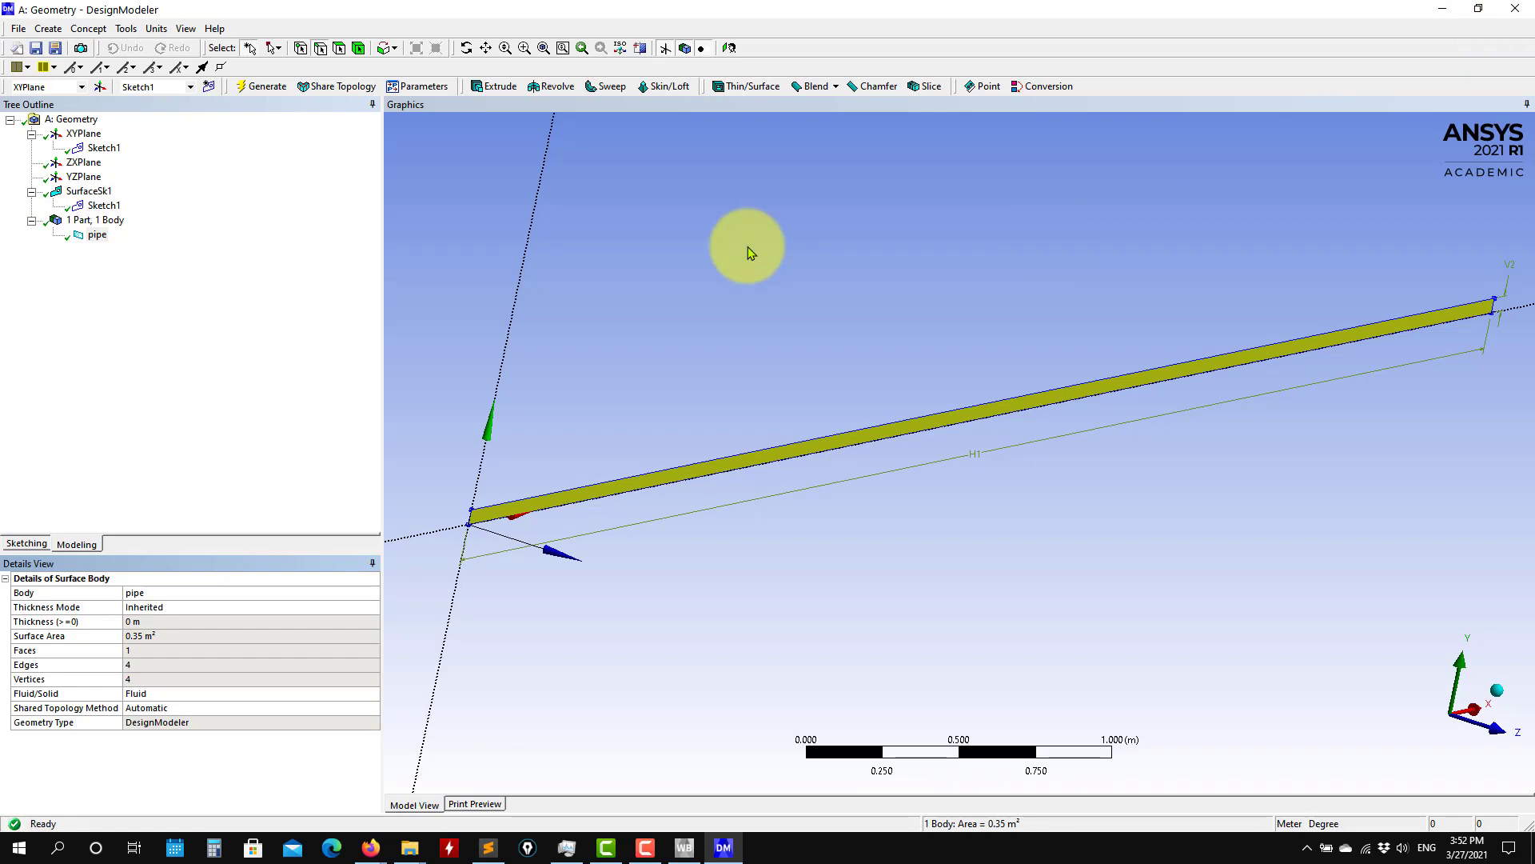
Close DesignModeler to return to the Workbench project and save the test1 project
key("alt+F4")
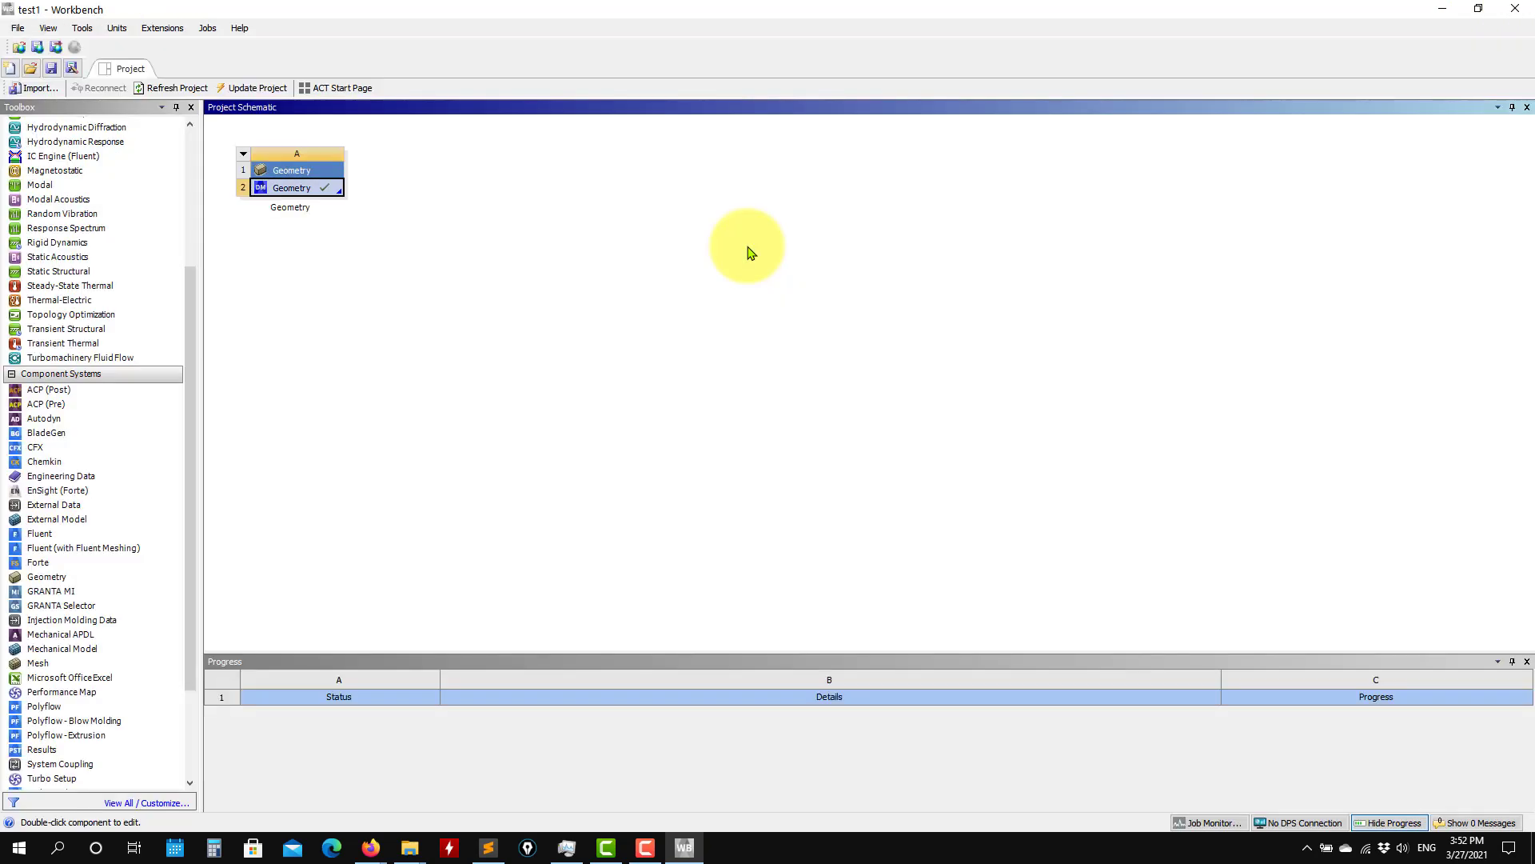
left_click(50, 70)
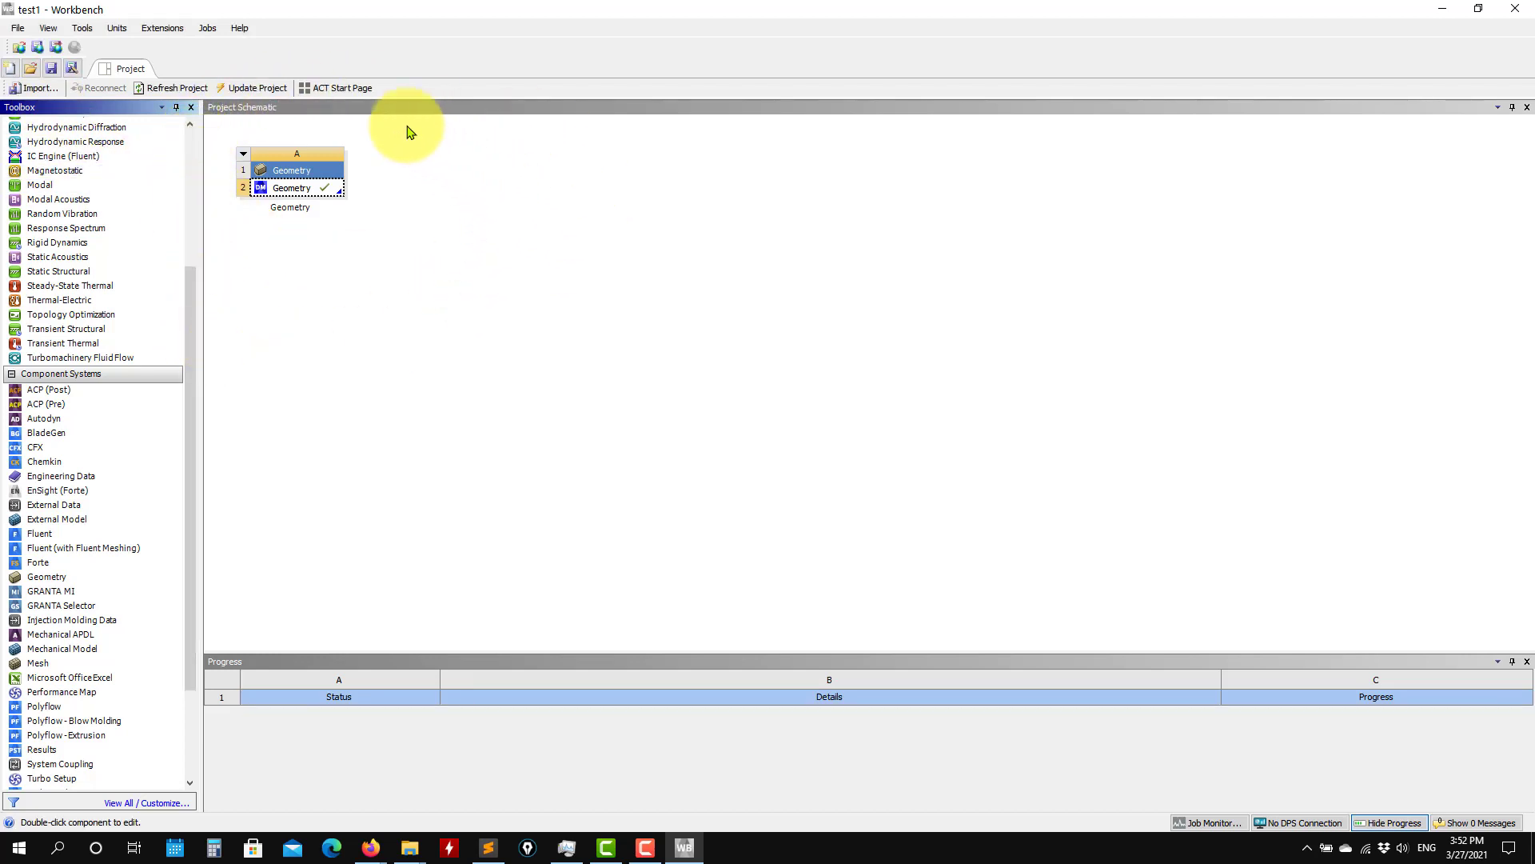
Show the project's file list to check the saved files and their locations, and close it again
left_click(48, 28)
left_click(88, 164)
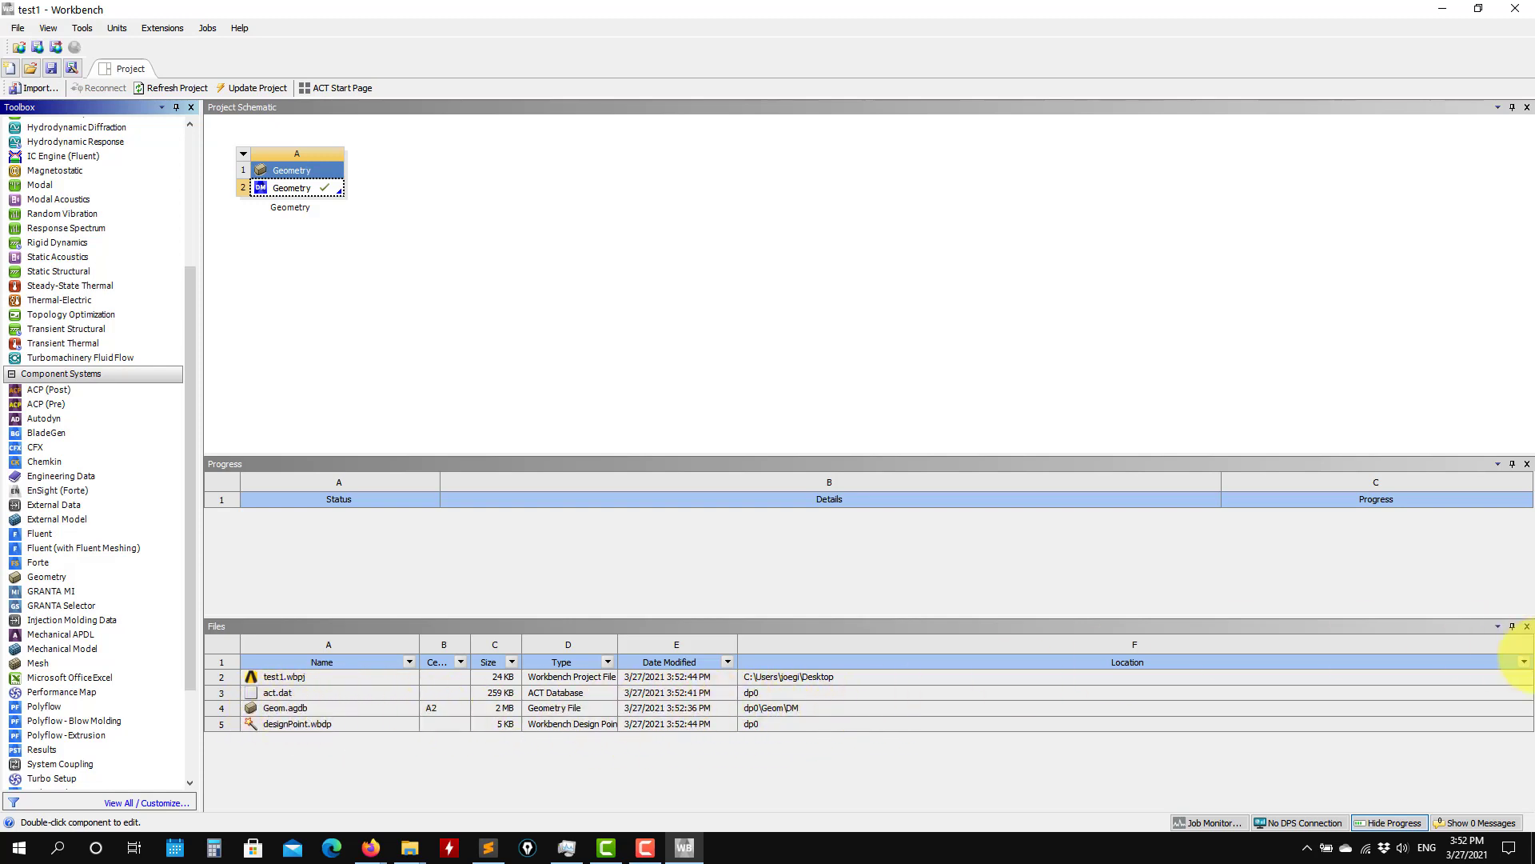
left_click(1527, 626)
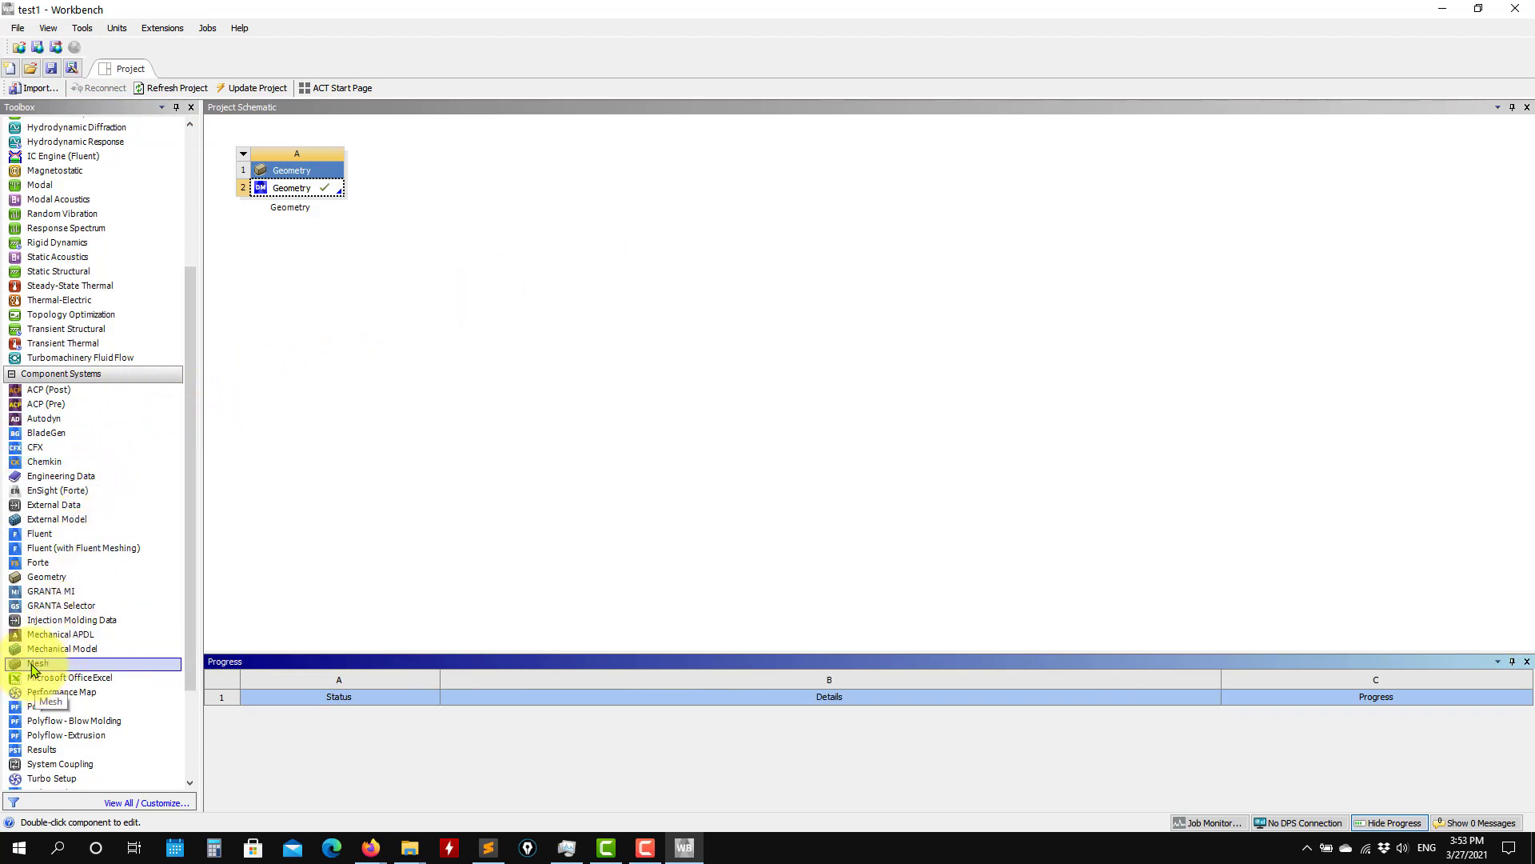
Add a Mesh component system to the project schematic, linked to the existing Geometry cell of system A
left_click_drag(32, 667, 335, 198)
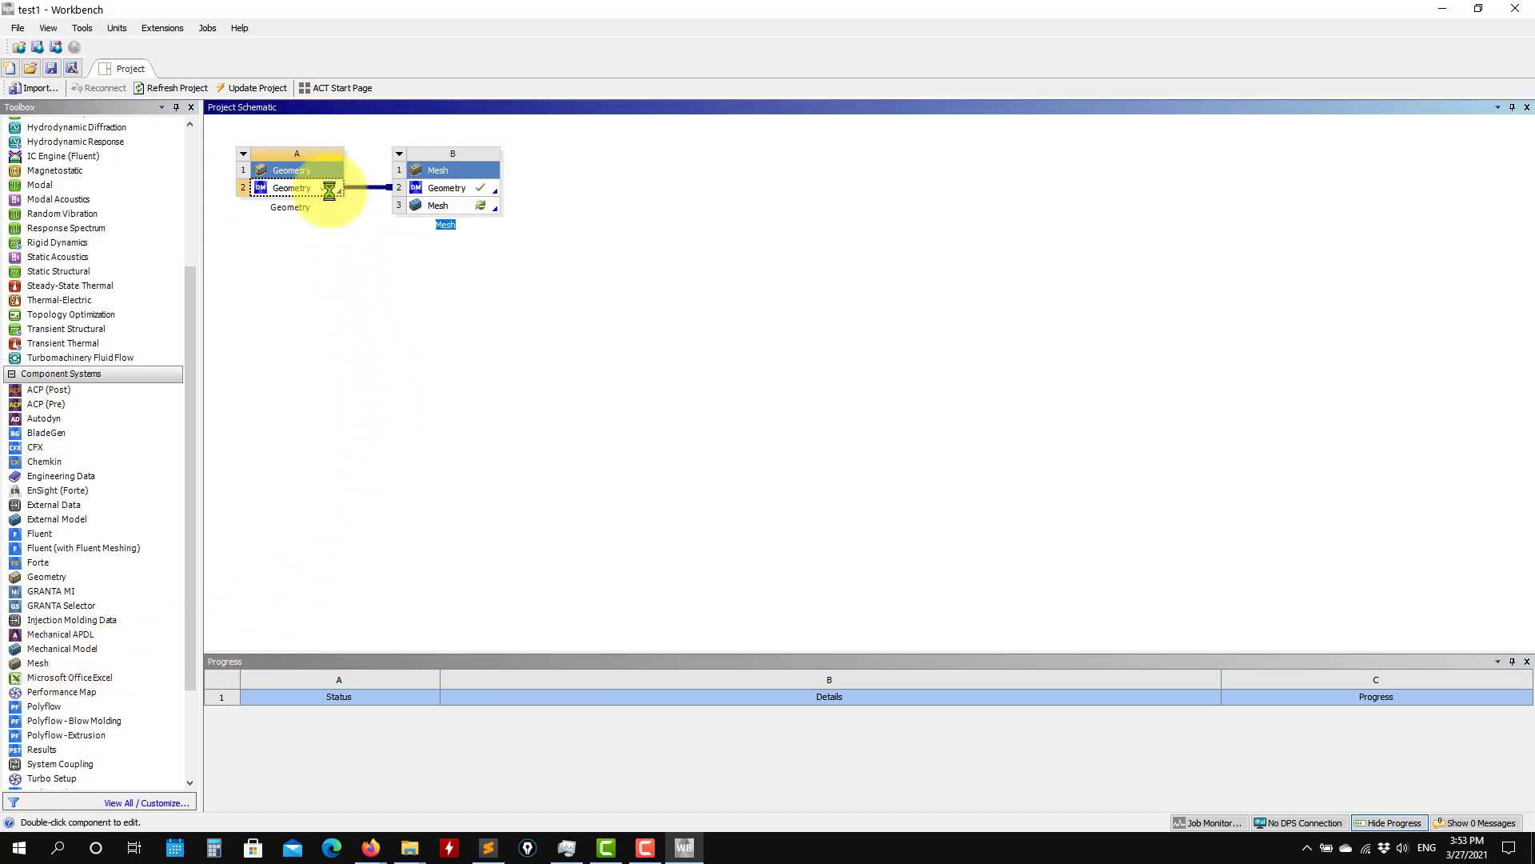